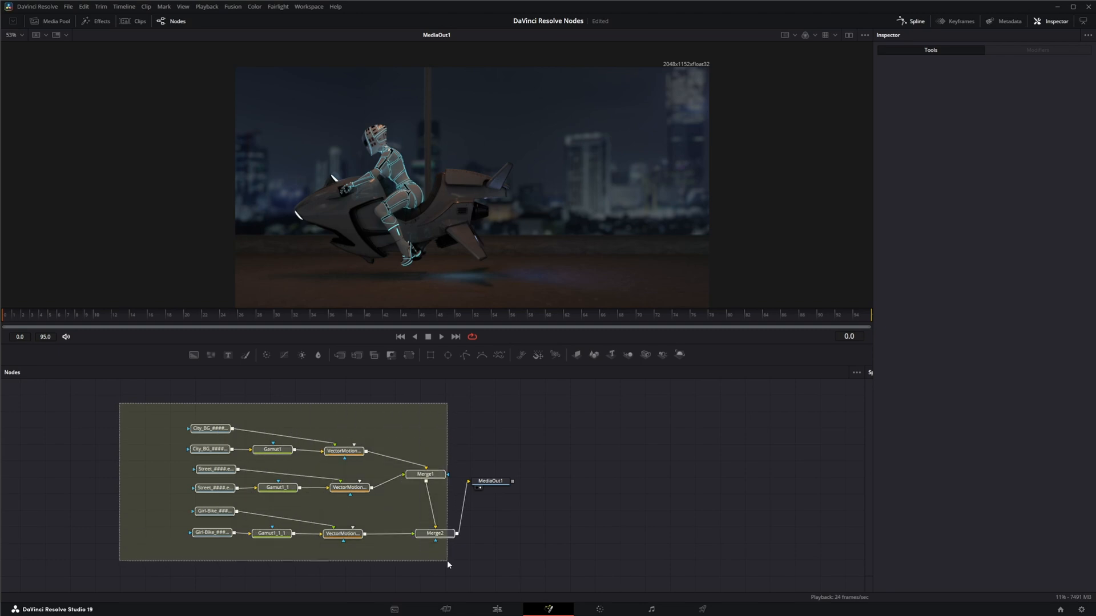
- Play back the bike rider composite and return to the first frame
left_click(132, 405)
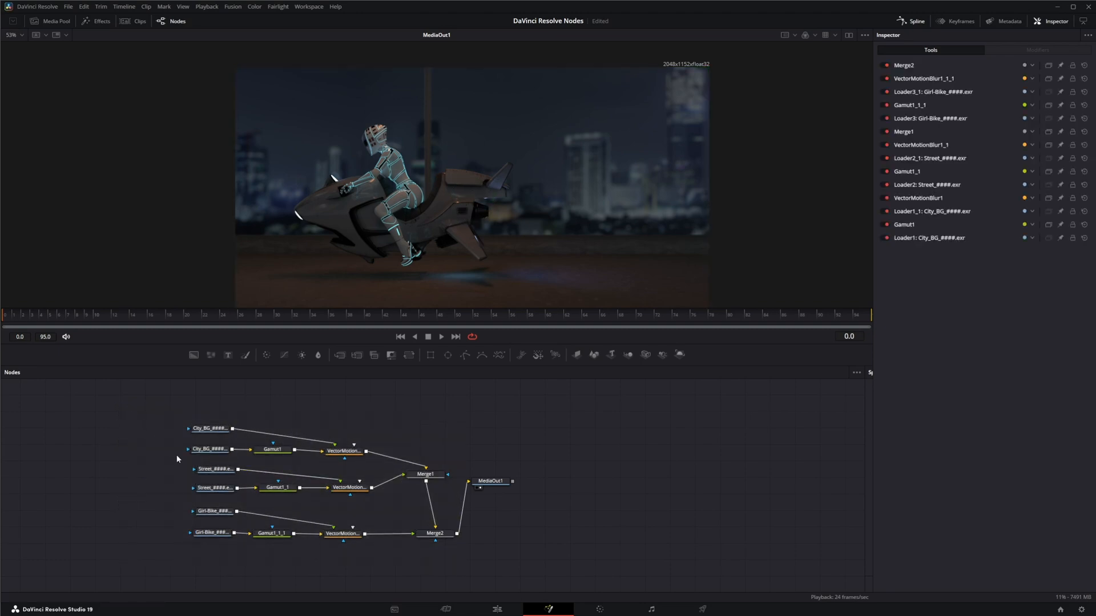
left_click_drag(143, 407, 441, 564)
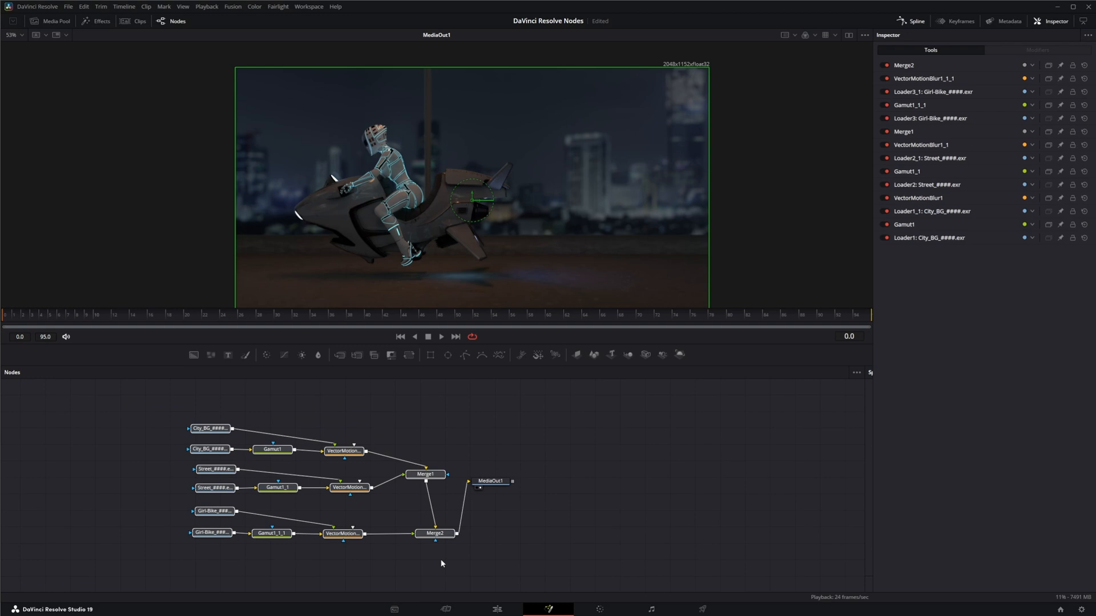
left_click_drag(148, 405, 452, 565)
left_click(489, 404)
key("space")
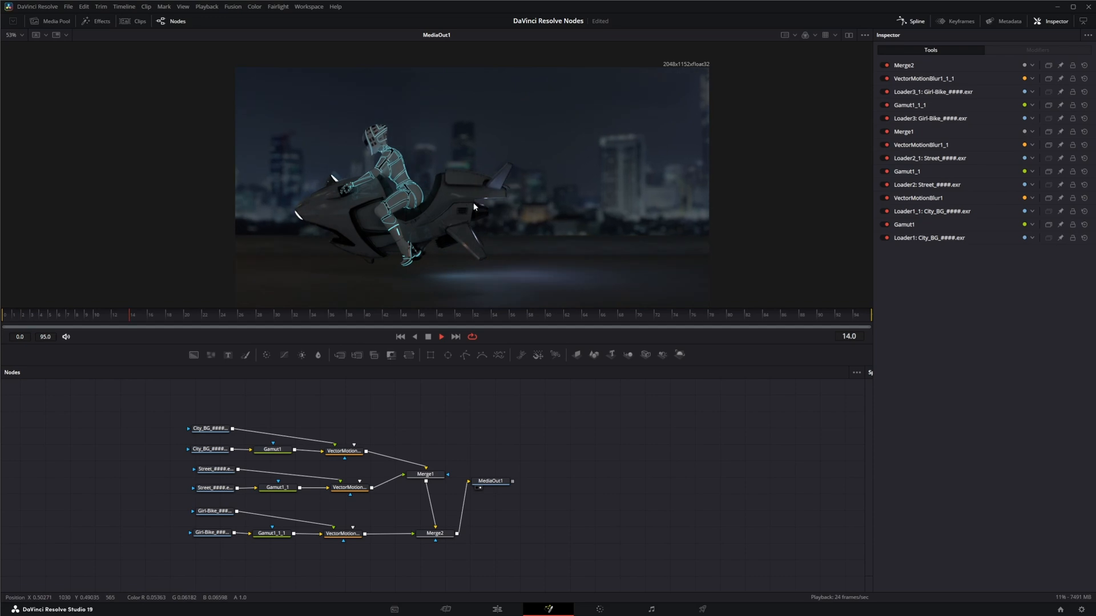
left_click(400, 337)
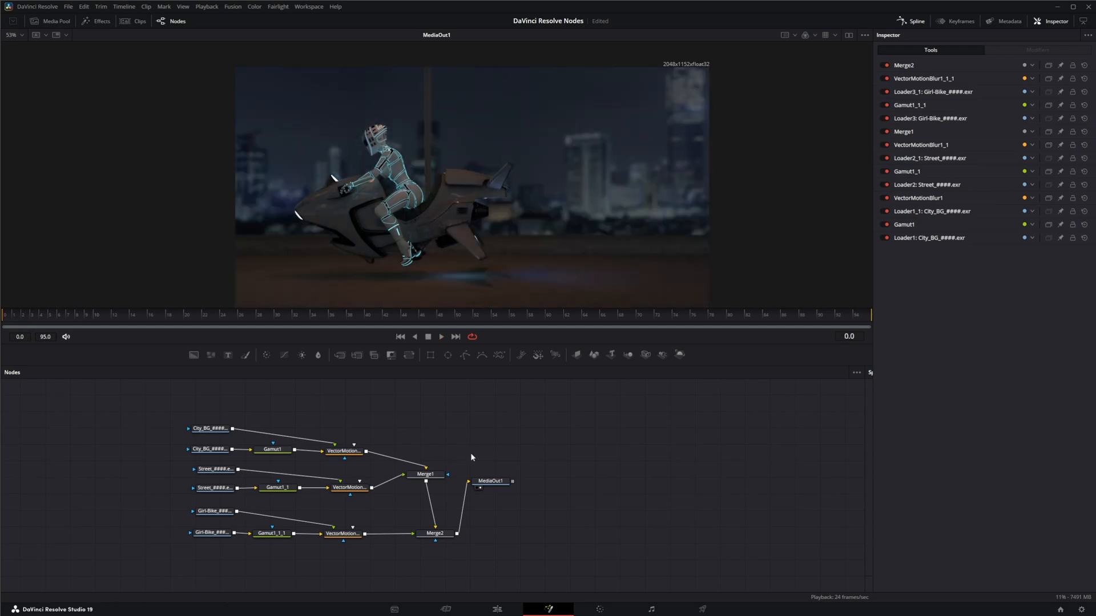
- Move MediaOut1 farther from the node tree and group all the loader, gamut, vector motion blur and merge nodes
left_click_drag(157, 406, 465, 578)
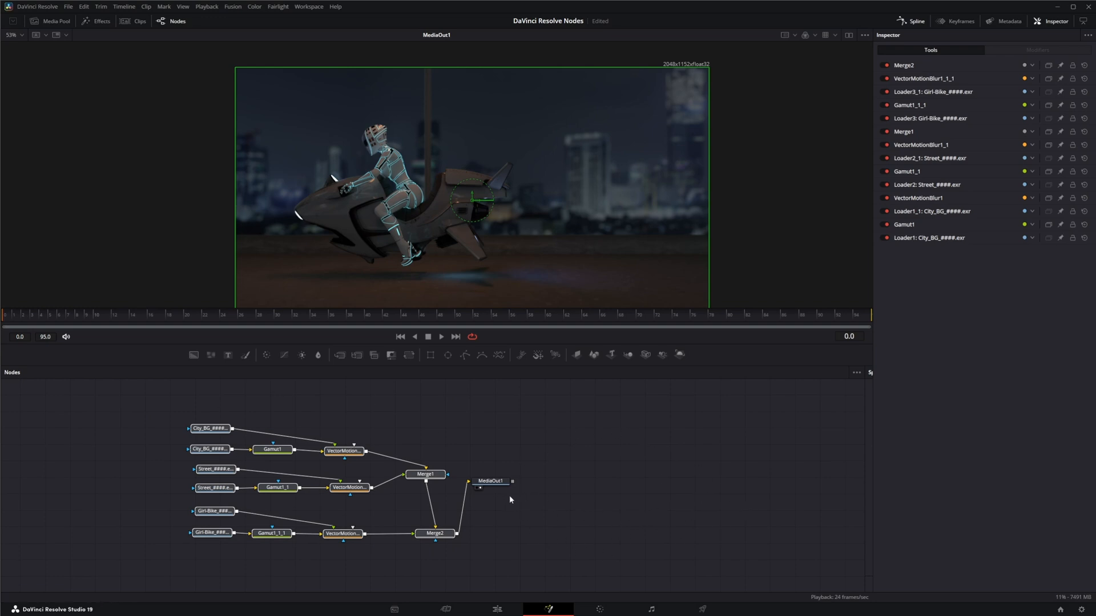
left_click_drag(498, 485, 523, 486)
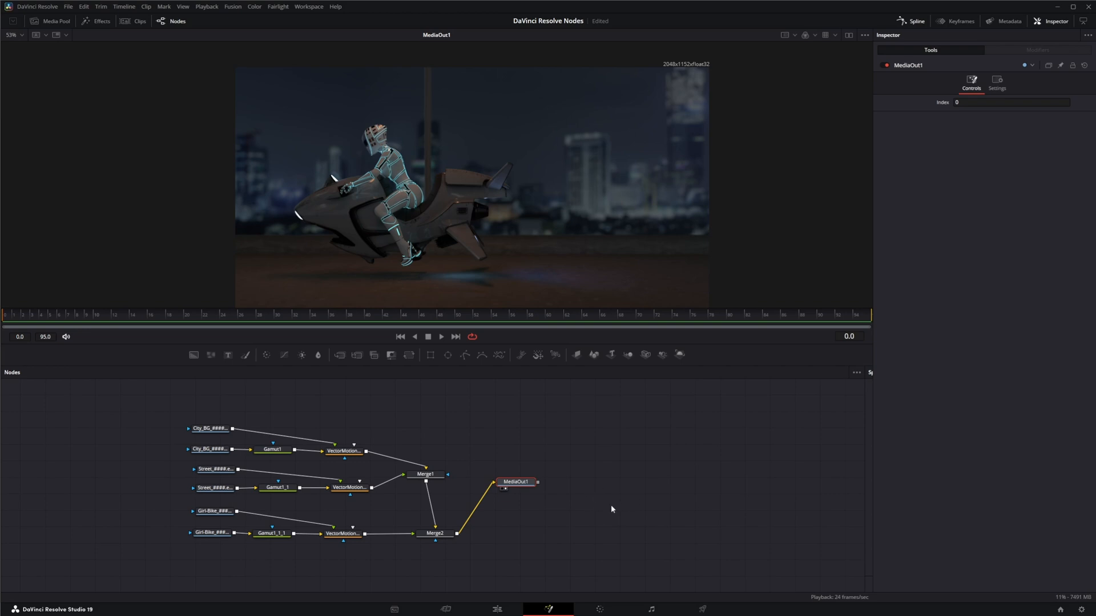
left_click(533, 532)
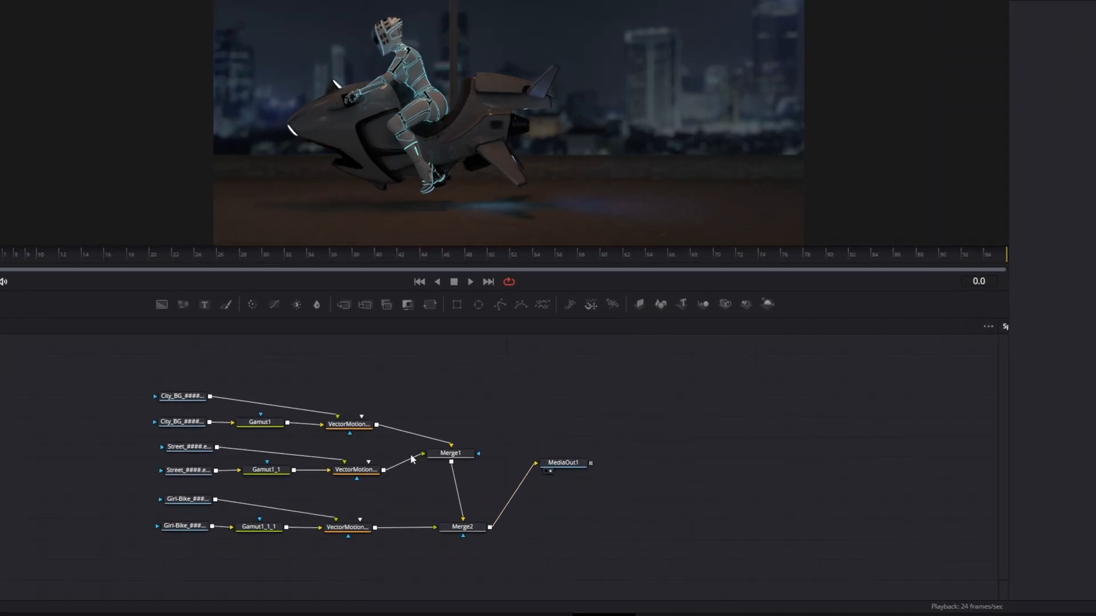
left_click_drag(121, 402, 147, 458)
left_click_drag(31, 393, 523, 576)
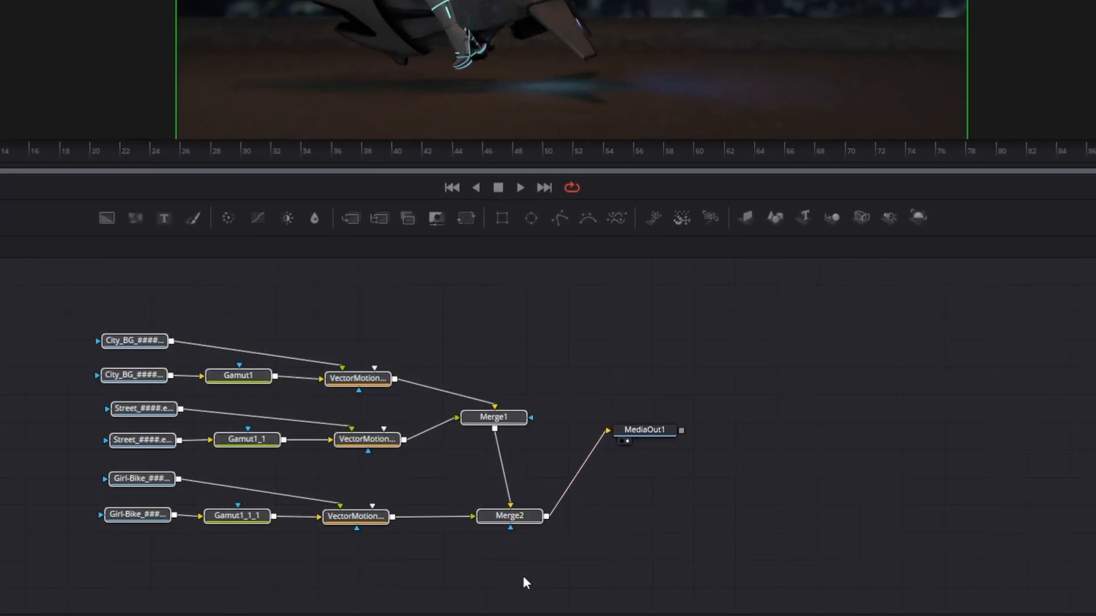
right_click(504, 518)
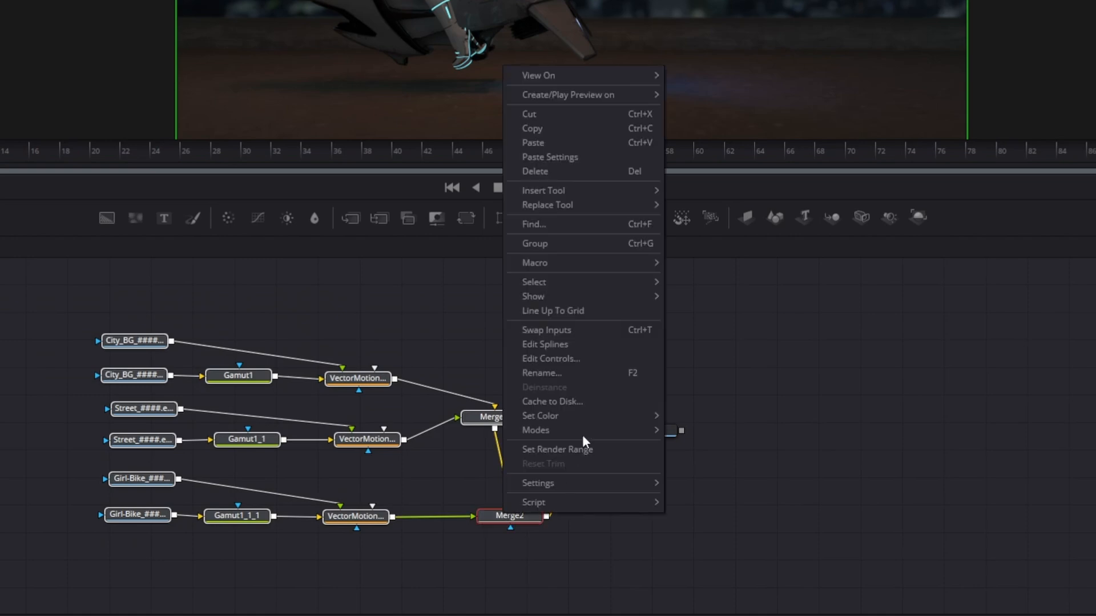
left_click(547, 243)
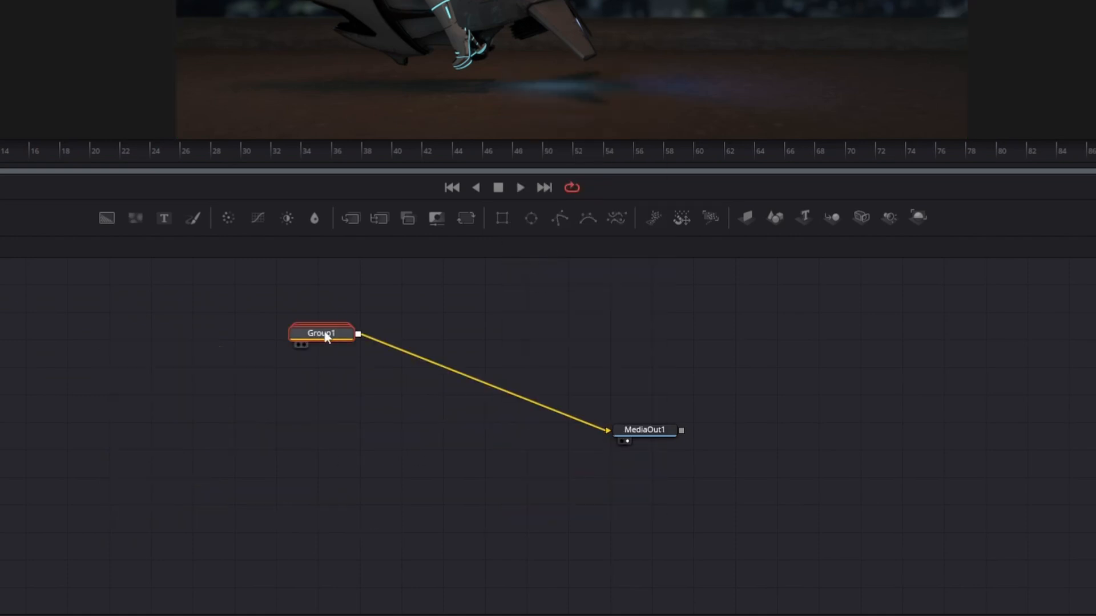
- Rename the new group Footage and line it up horizontally with MediaOut1
left_click_drag(323, 337, 314, 433)
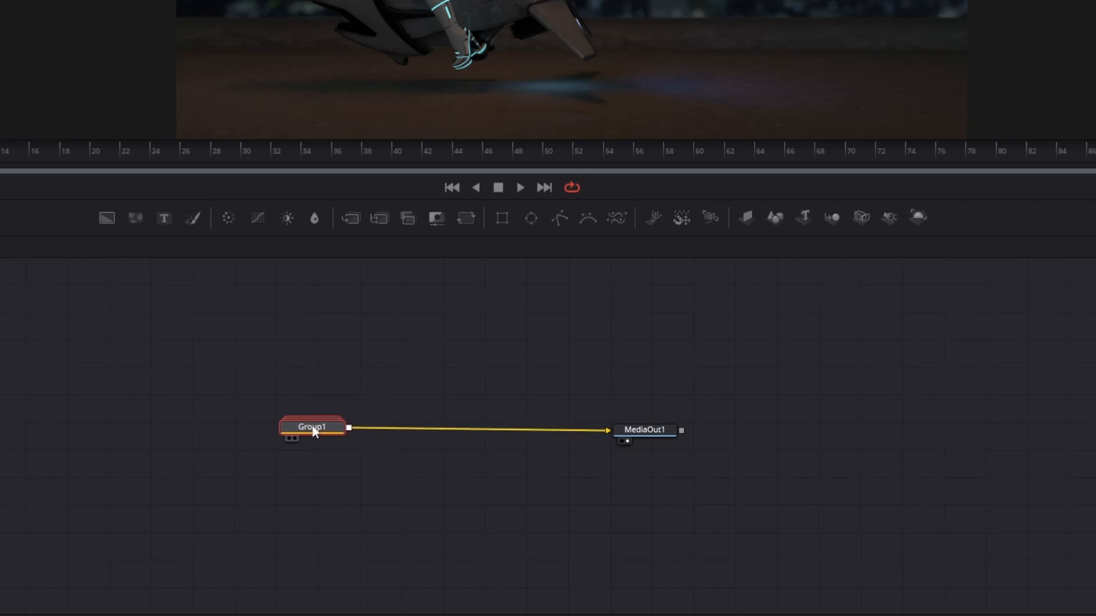
key("F2")
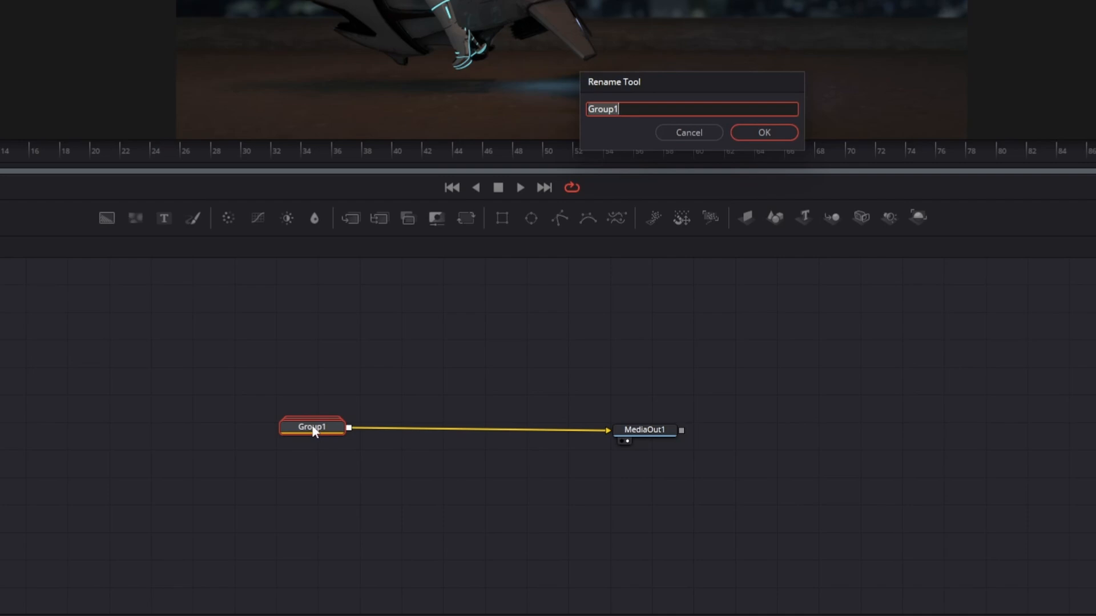
type("Footage")
key("Return")
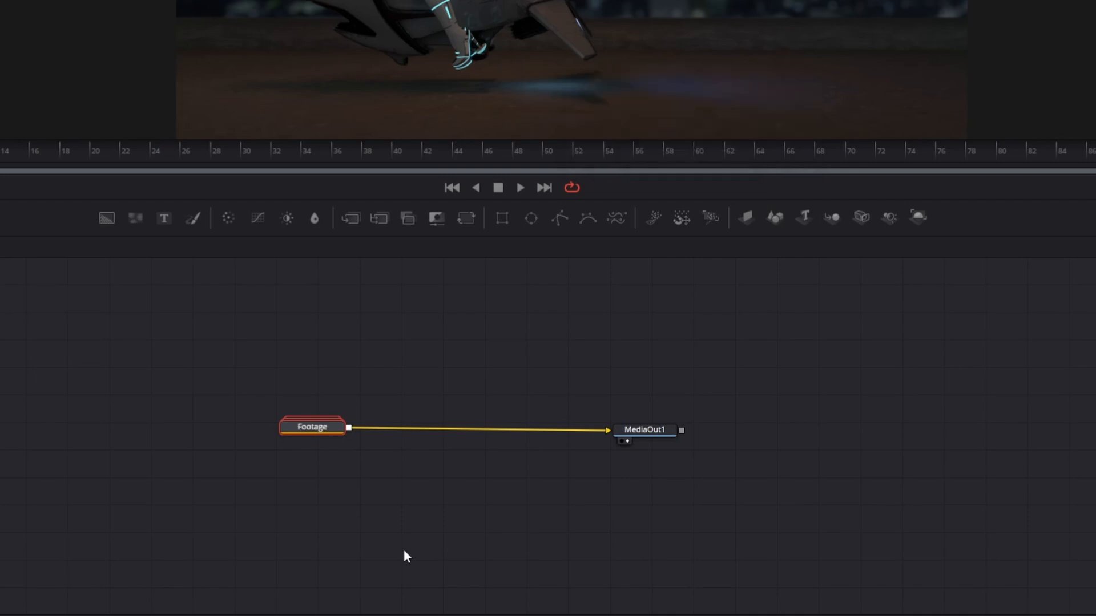
mouse_move(311, 433)
left_mouse_down()
mouse_move(373, 398)
mouse_move(322, 427)
mouse_move(323, 439)
left_mouse_up()
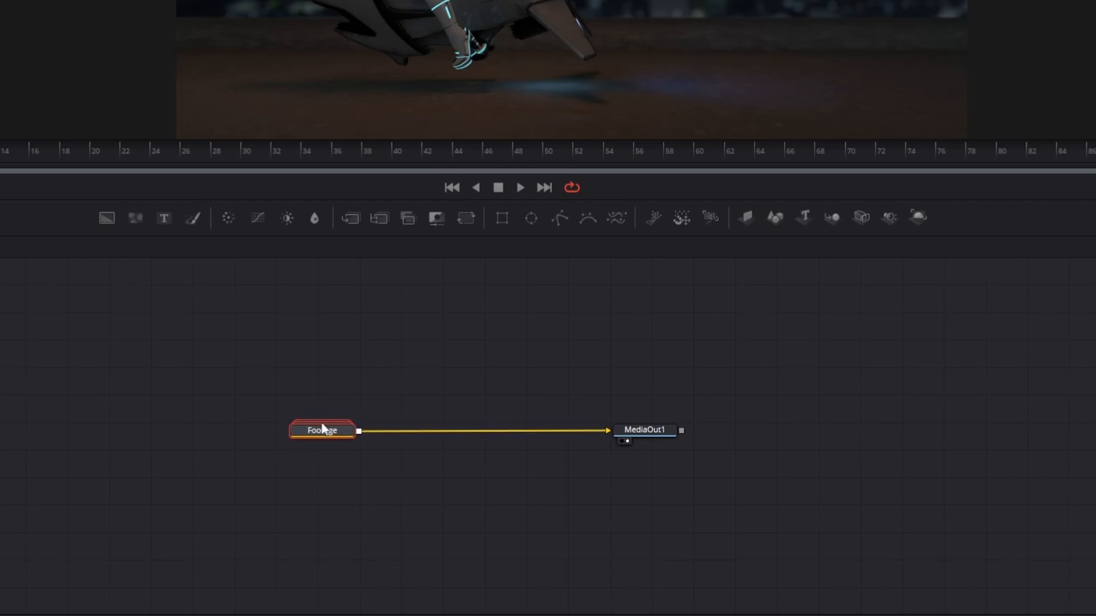
- Expand the Footage group to view the nodes inside and collapse it again
left_click(351, 424)
left_click_drag(403, 427, 262, 311)
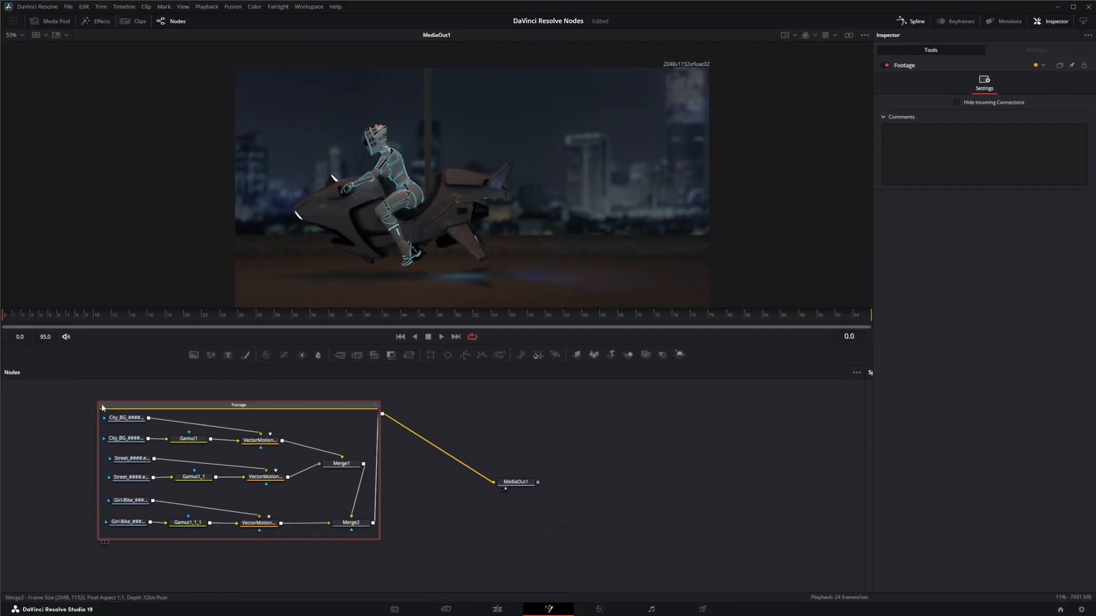
left_click(103, 407)
- Line up the collapsed Footage group with MediaOut1 and bring MediaOut1 closer to it
left_click_drag(226, 417, 287, 487)
right_click(287, 486)
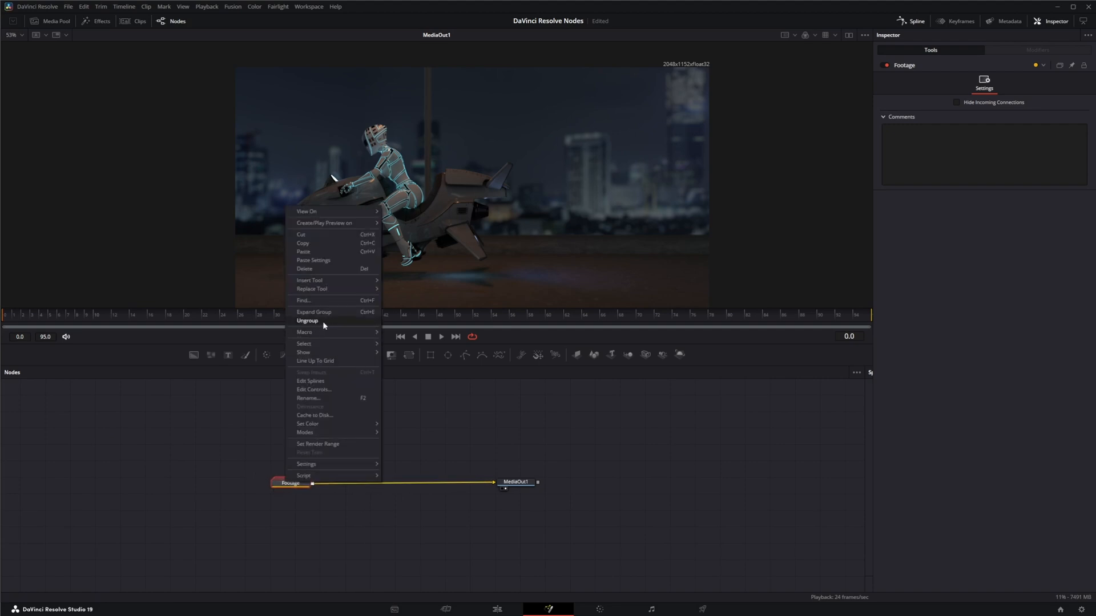
left_click_drag(522, 487, 422, 489)
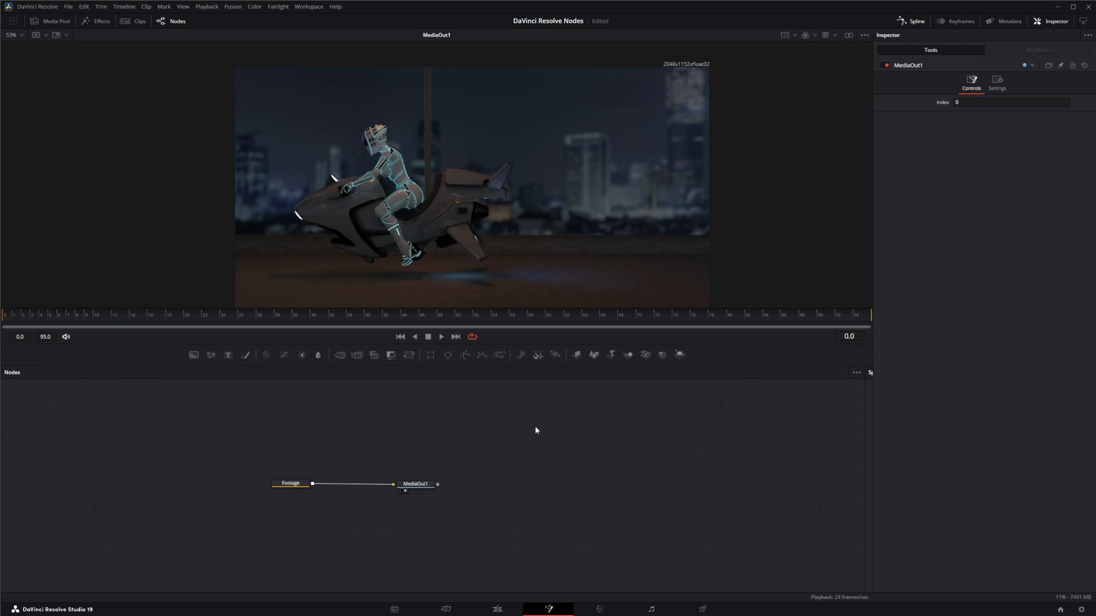
- Add a pEmitter node connected to a pRender node beside MediaOut1 and show the pRender node in the viewer
key("shift+space")
left_click(488, 450)
left_click_drag(521, 356, 533, 485)
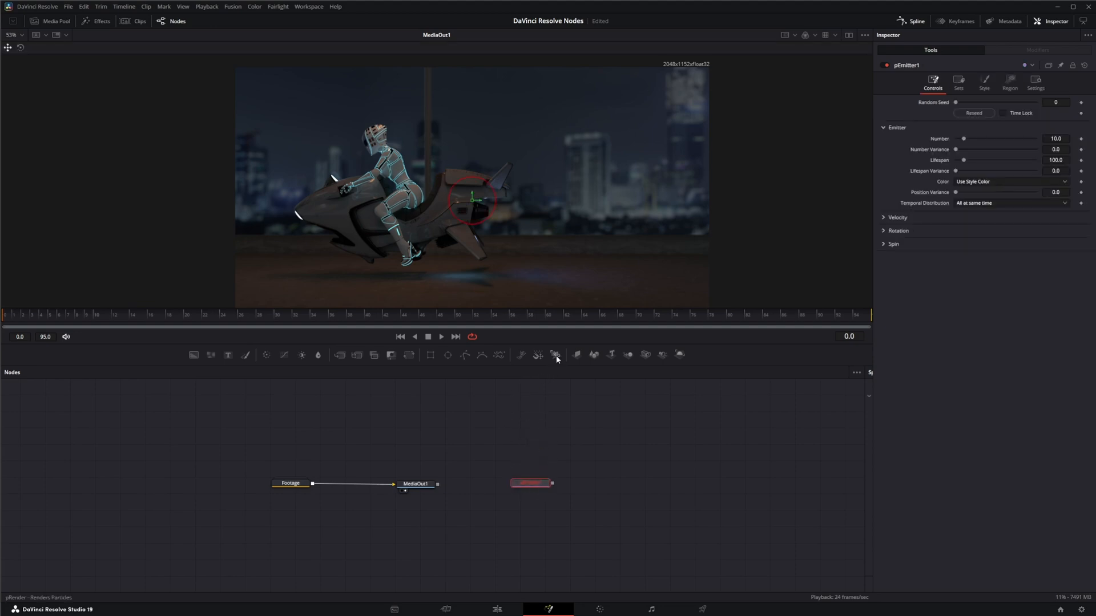
left_click_drag(556, 353, 618, 486)
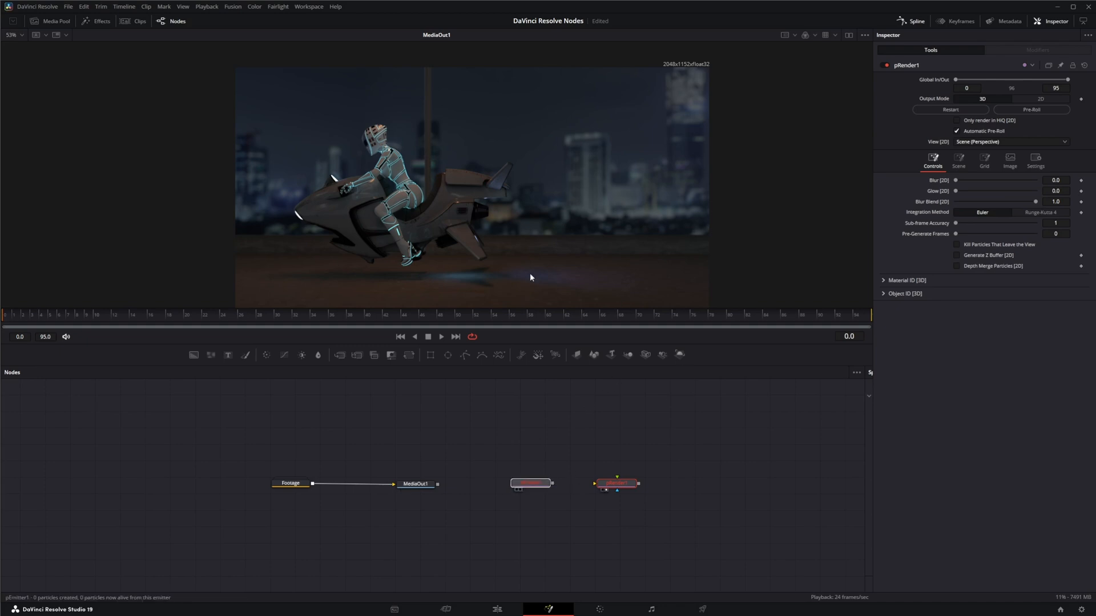
left_click_drag(552, 483, 582, 242)
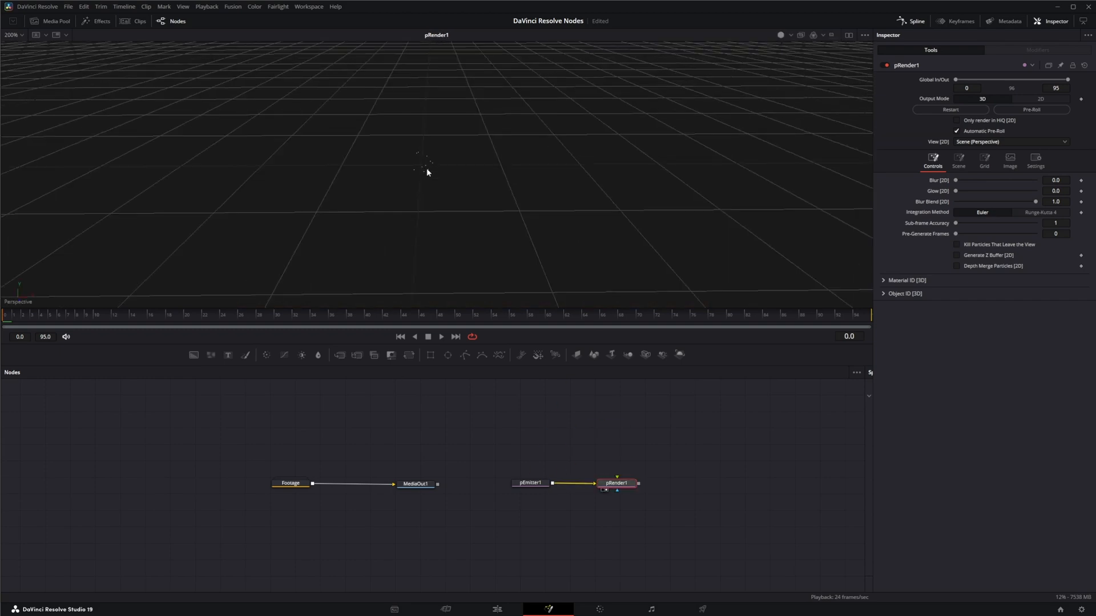
- Examine the inspector controls of the pEmitter and pRender nodes by selecting each in turn
left_click_drag(617, 484, 621, 483)
mouse_move(578, 449)
left_mouse_down()
mouse_move(584, 485)
mouse_move(668, 508)
mouse_move(617, 485)
left_mouse_up()
left_click_drag(472, 441, 666, 516)
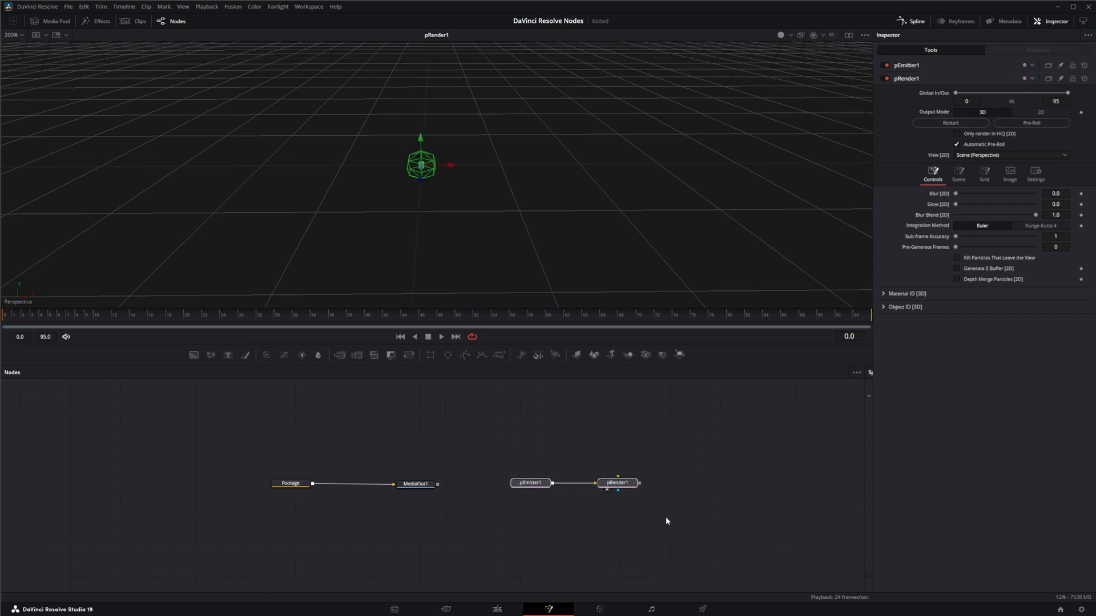
left_click_drag(493, 446, 557, 511)
left_click_drag(579, 454, 647, 518)
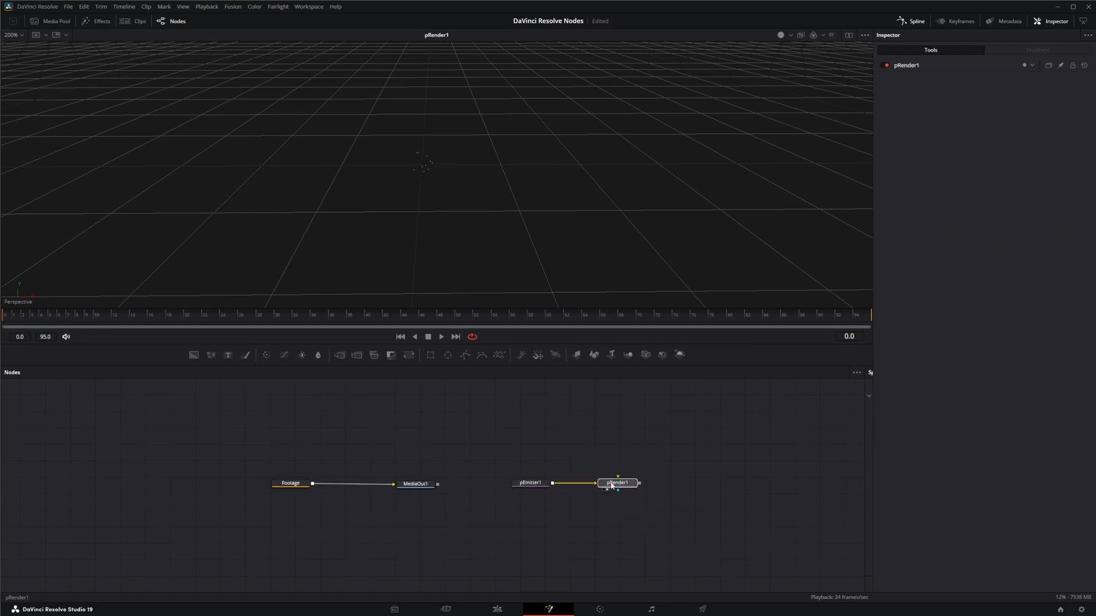
left_click_drag(612, 485, 615, 484)
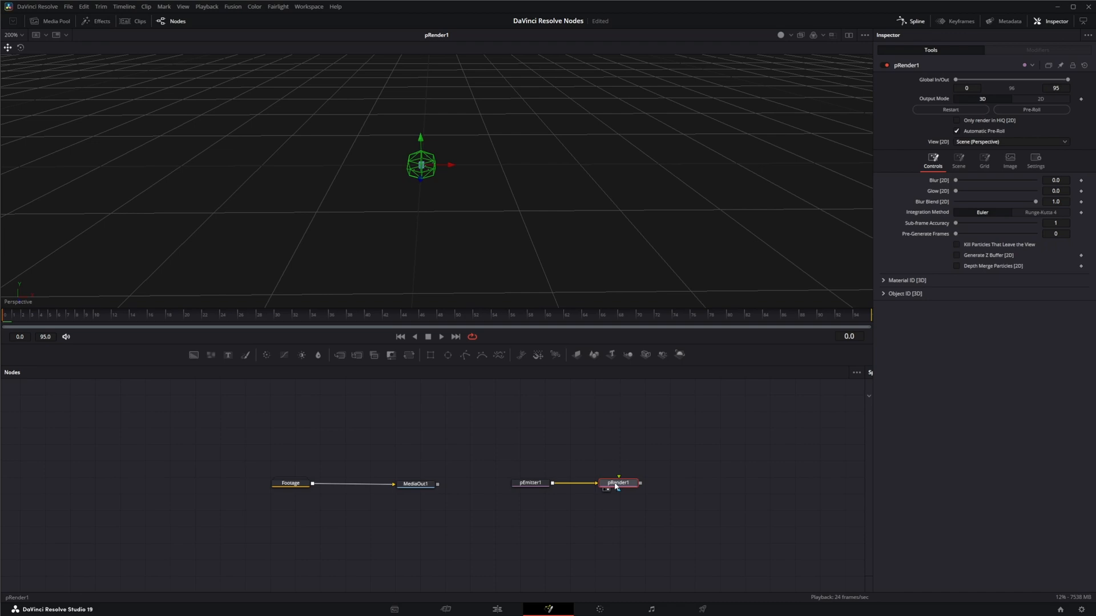
left_click(531, 484)
left_click(626, 487)
left_click(530, 485)
left_click(624, 485)
left_click(531, 486)
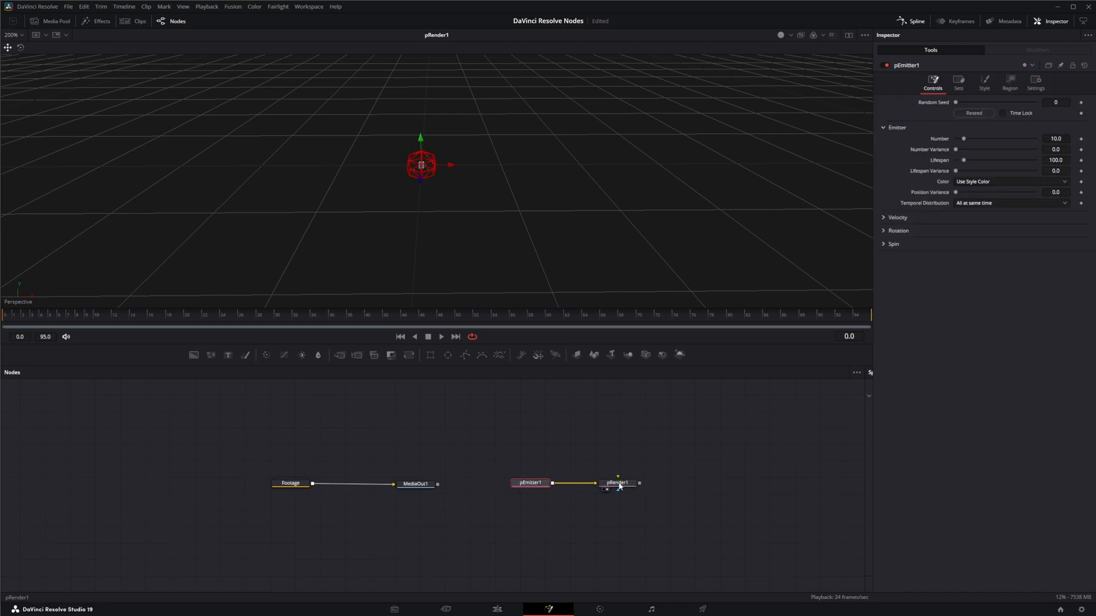
left_click(621, 485)
left_click_drag(577, 410, 701, 540)
left_click_drag(576, 426, 684, 531)
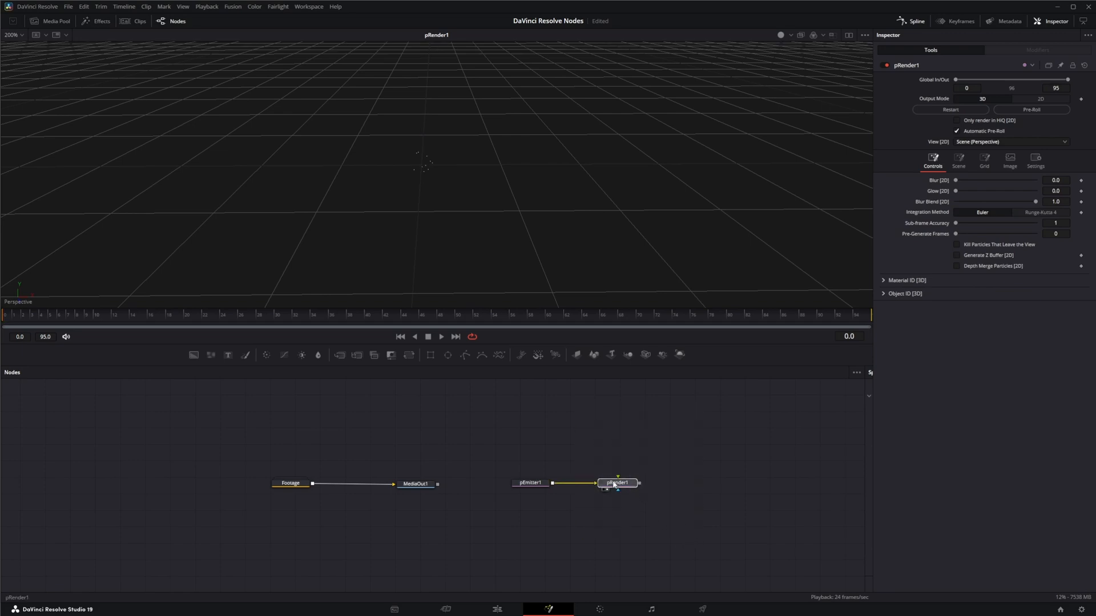
- Space the pEmitter and pRender nodes farther apart, leaving a wide gap along their connection
left_click_drag(616, 487, 710, 484)
left_click_drag(658, 439, 769, 510)
left_click_drag(716, 485, 721, 485)
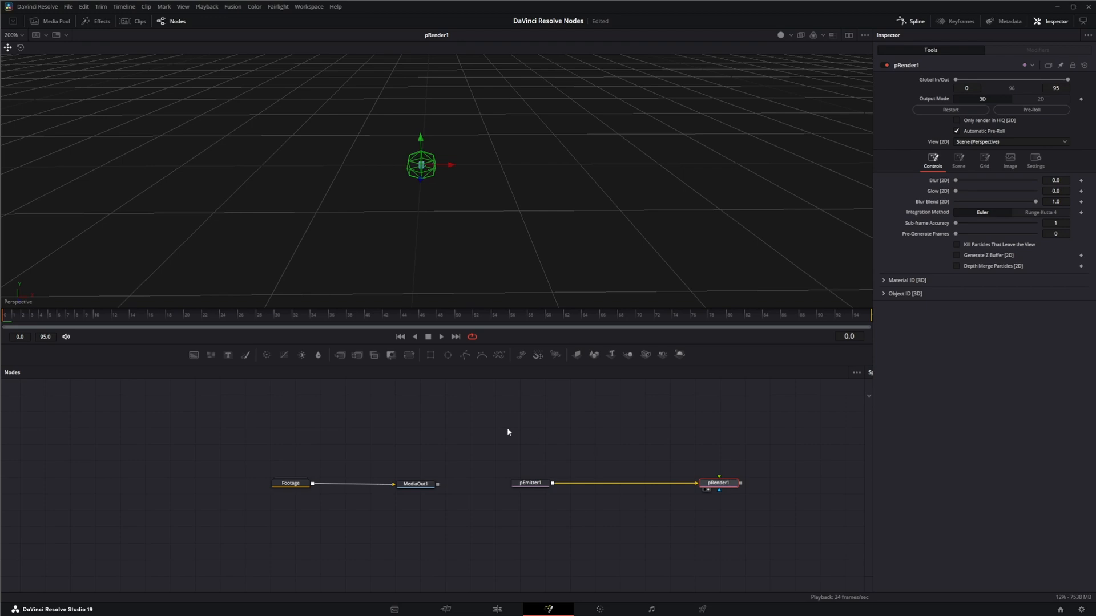
left_click_drag(497, 431, 623, 543)
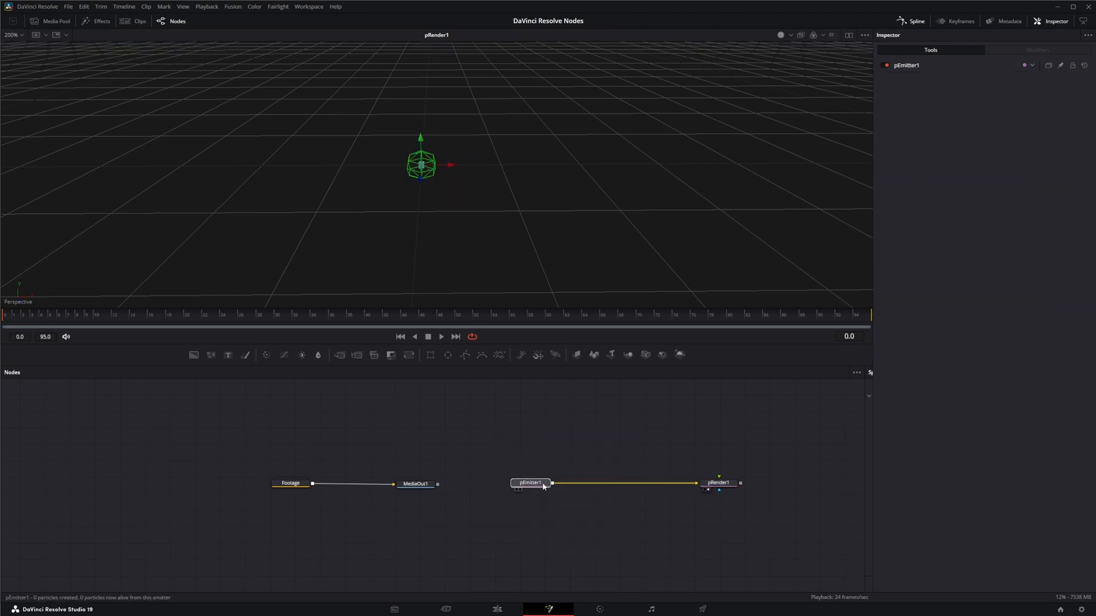
left_click_drag(536, 483, 502, 483)
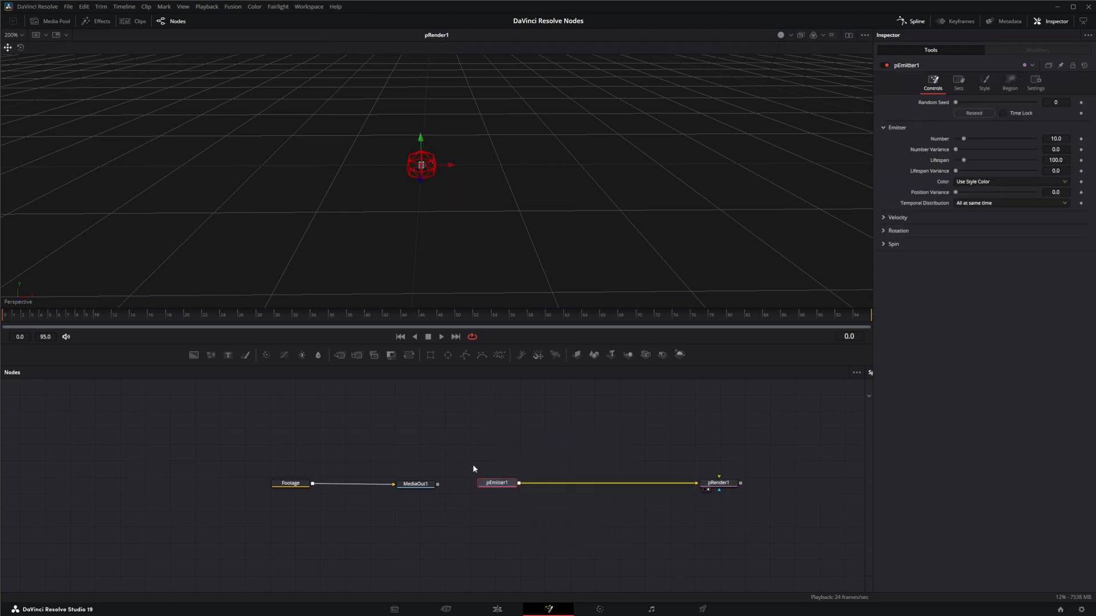
left_click(719, 485)
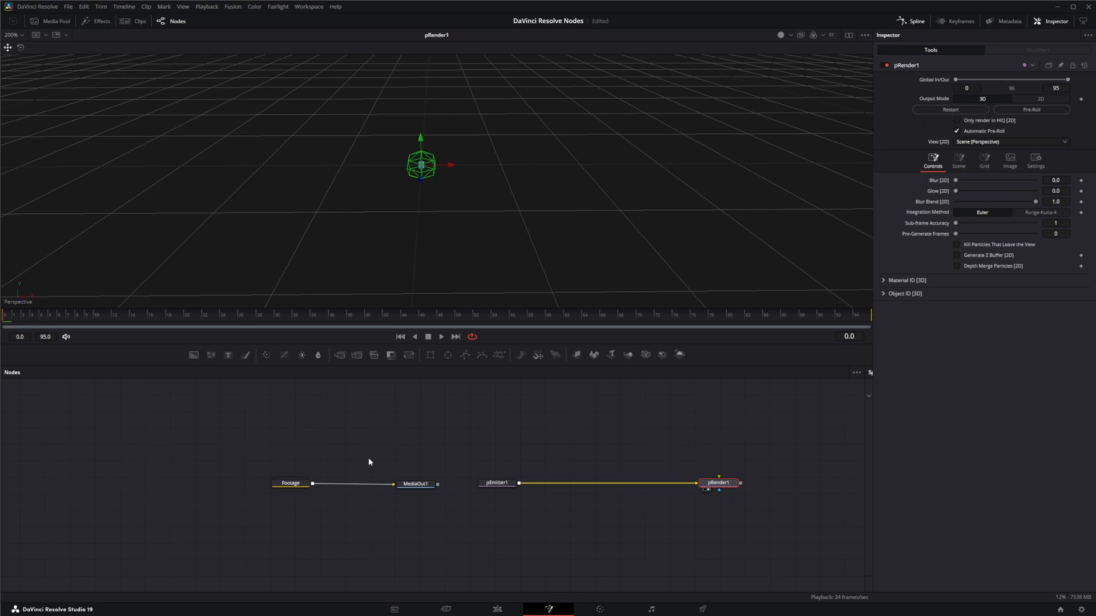
left_click_drag(719, 478, 693, 485)
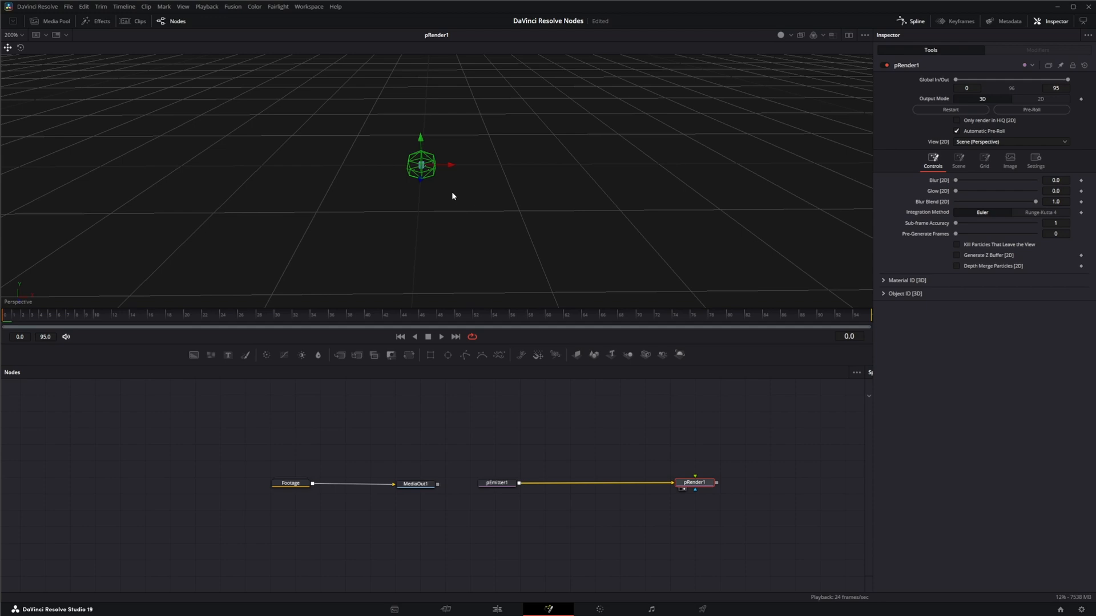
- Examine the particle emitter sphere in the 3D perspective view from different angles and distances
left_click_drag(453, 196, 497, 255)
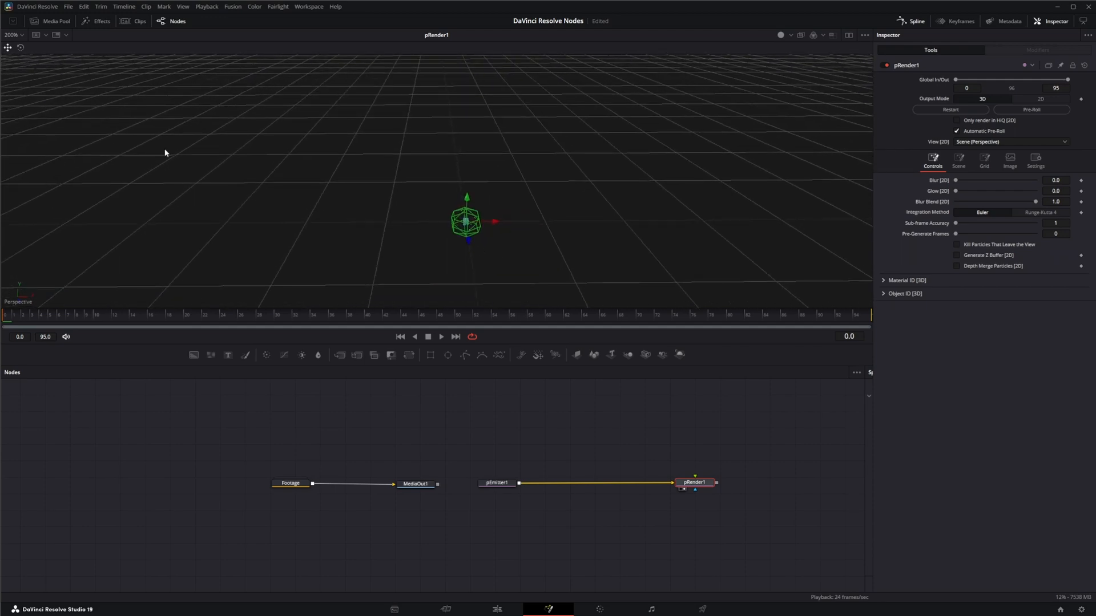
left_click(20, 48)
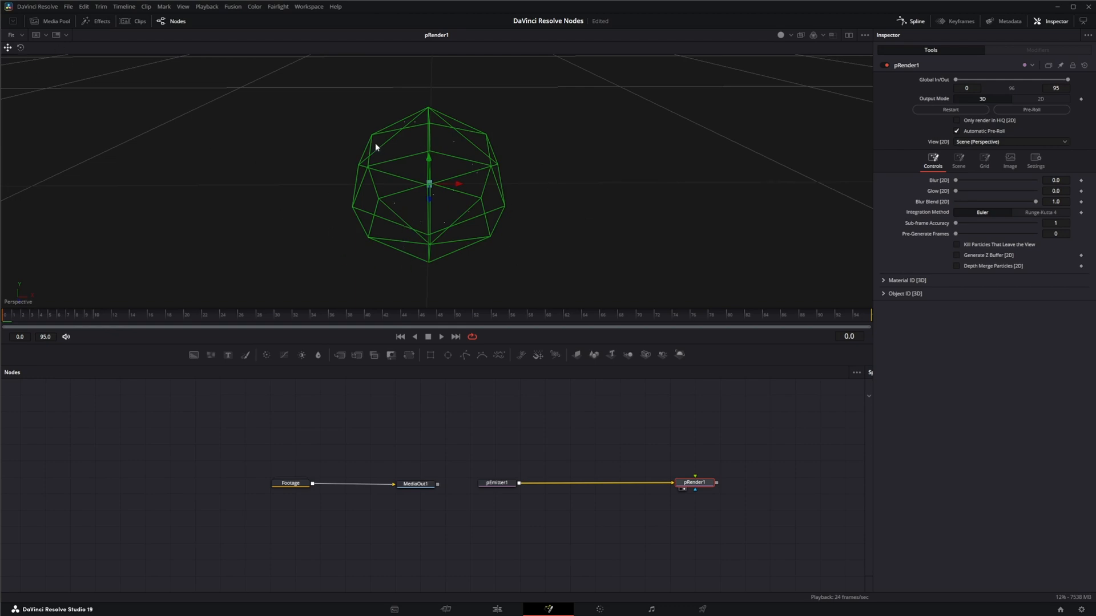
left_click_drag(382, 180, 429, 196)
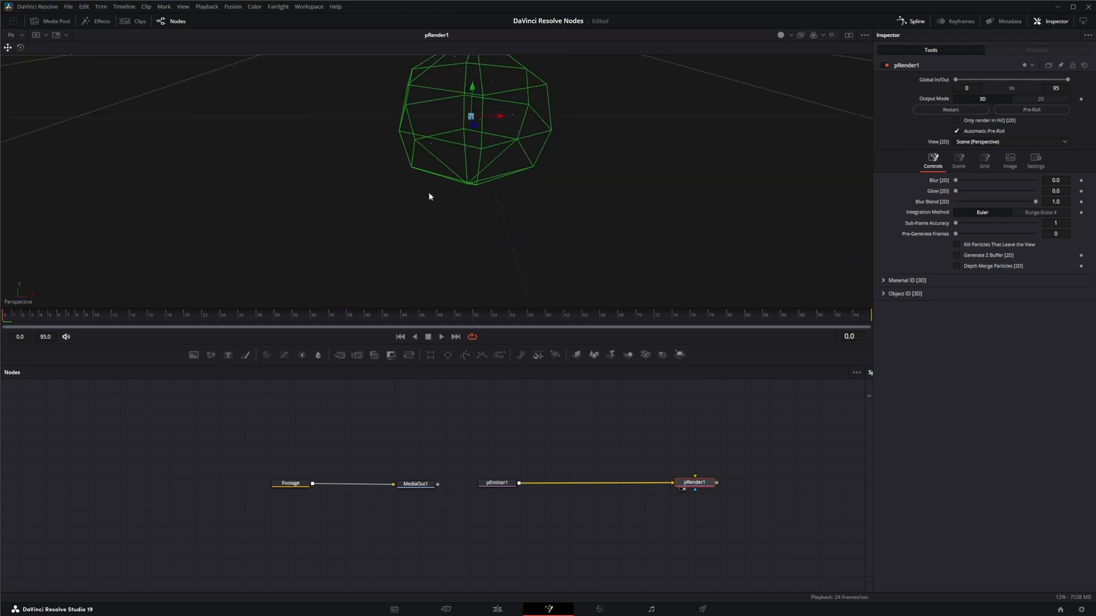
scroll(429, 196, "up", 5)
scroll(429, 196, "down", 6)
scroll(429, 197, "up", 4)
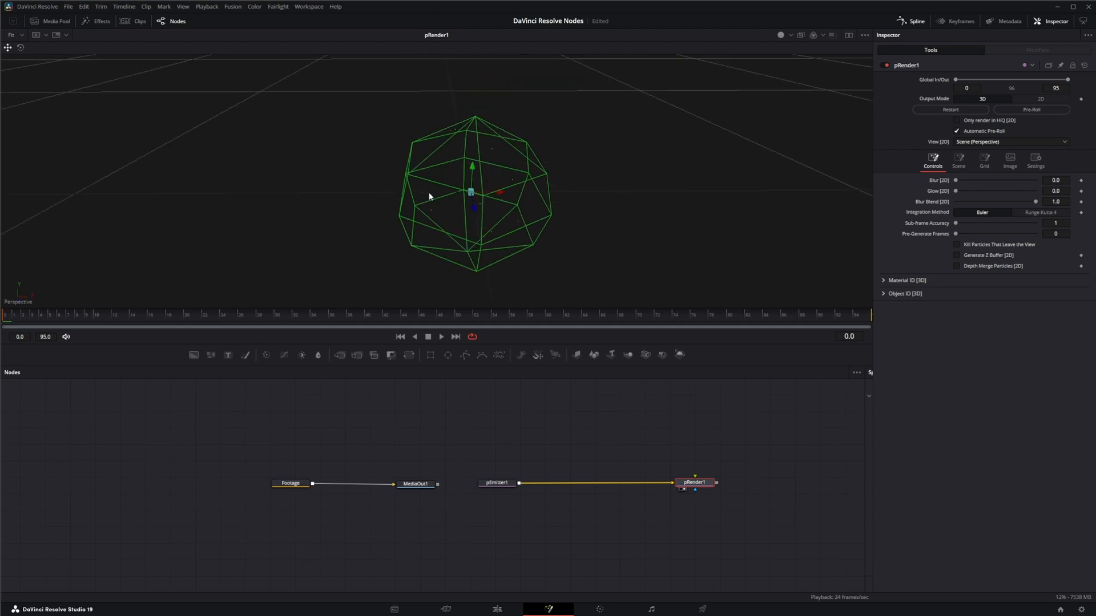
scroll(429, 197, "up", 2)
scroll(429, 196, "left", 4)
scroll(429, 196, "right", 4)
scroll(429, 197, "left", 4)
scroll(429, 197, "right", 4)
scroll(429, 197, "down", 2)
scroll(450, 189, "down", 5)
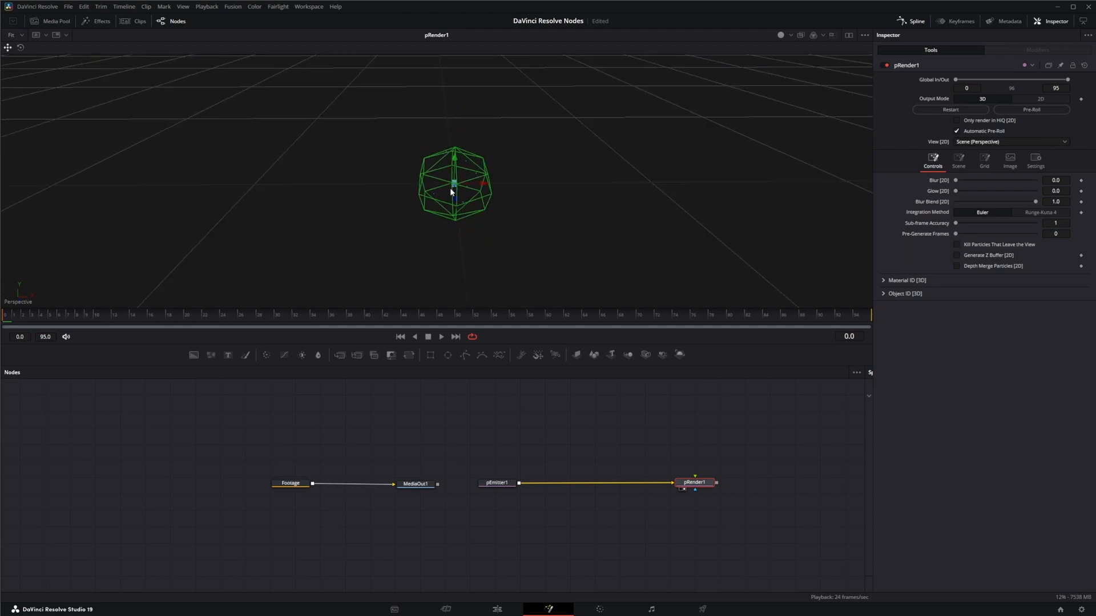
- Play the particle simulation and examine the emitter sphere from near and far in the perspective view
scroll(450, 190, "down", 4)
scroll(450, 190, "up", 4)
scroll(450, 190, "down", 4)
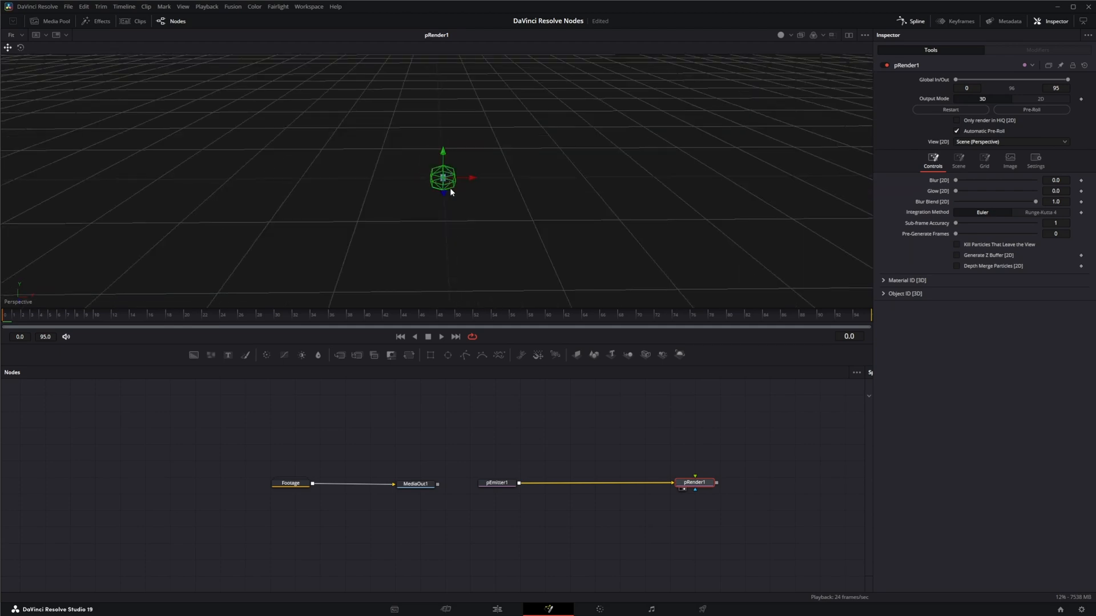
scroll(450, 191, "down", 2)
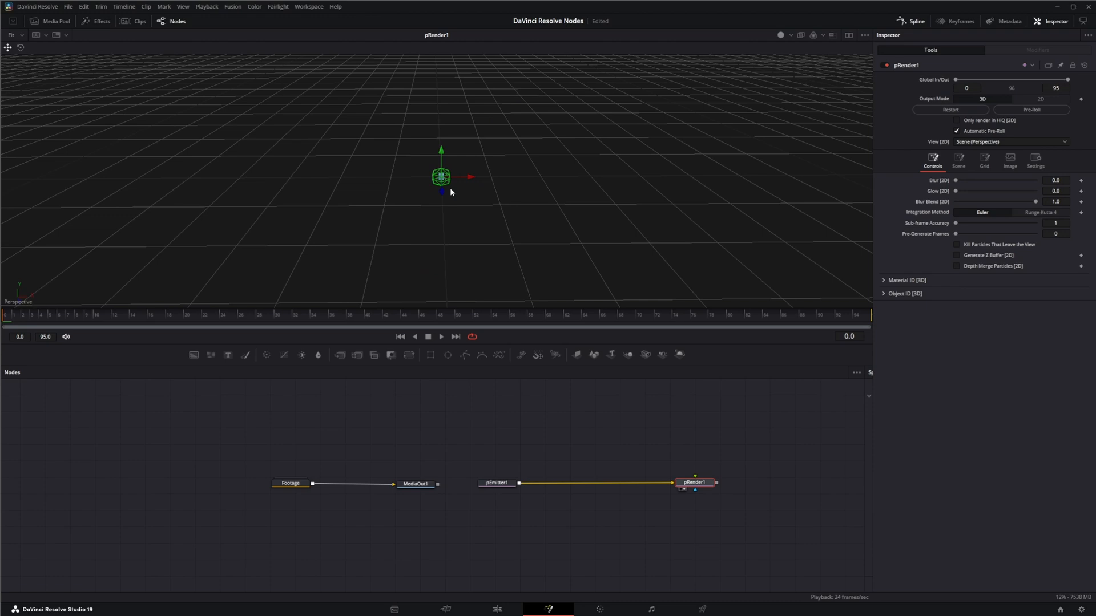
left_click_drag(450, 192, 480, 188)
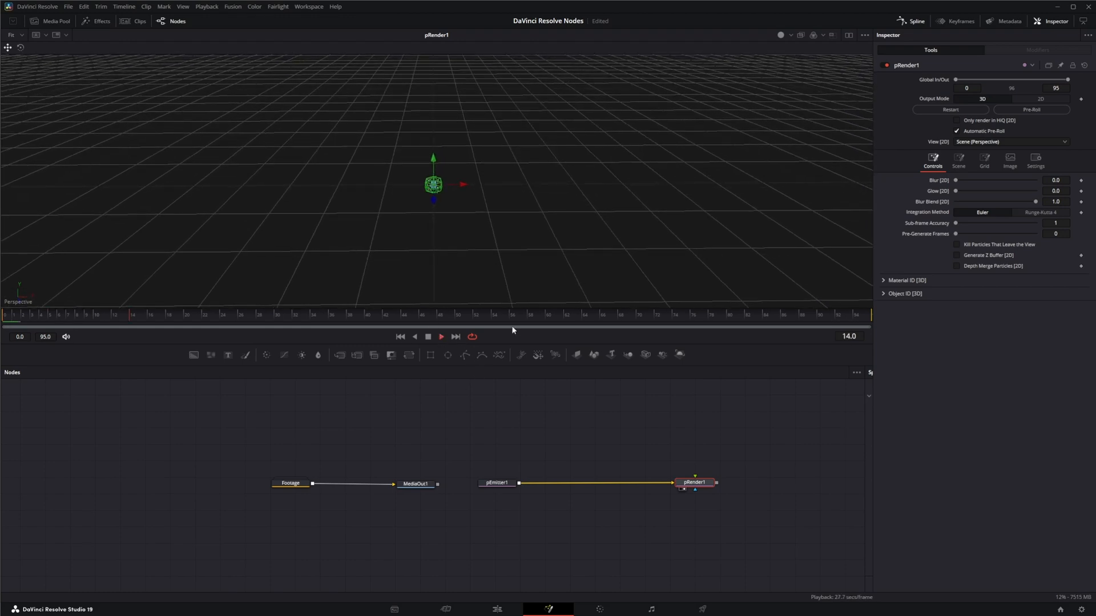
scroll(433, 200, "up", 2)
scroll(432, 203, "up", 4)
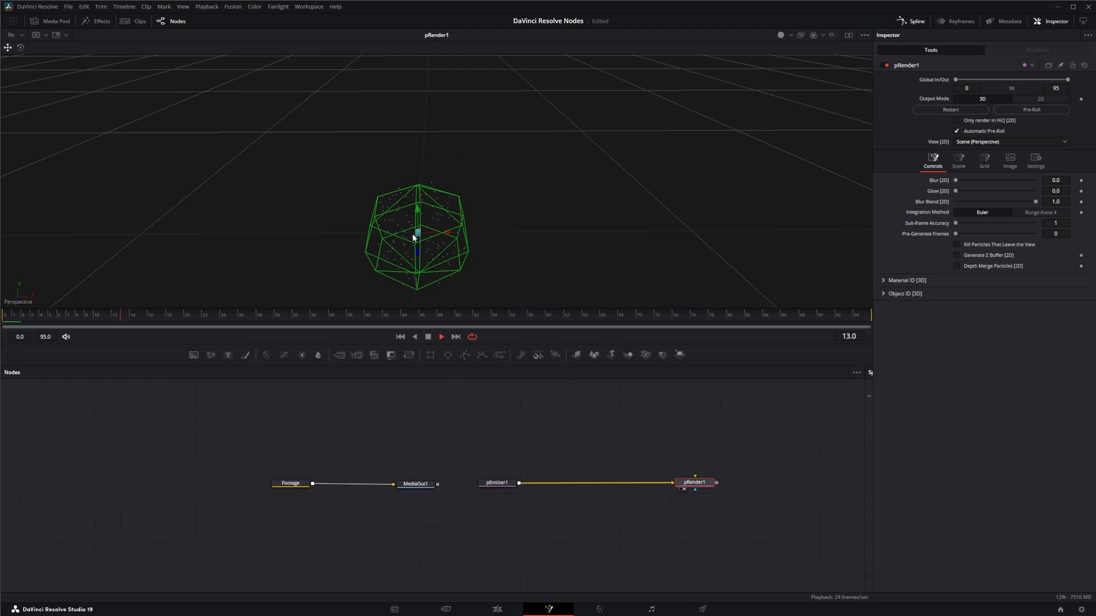
left_click_drag(490, 239, 492, 158)
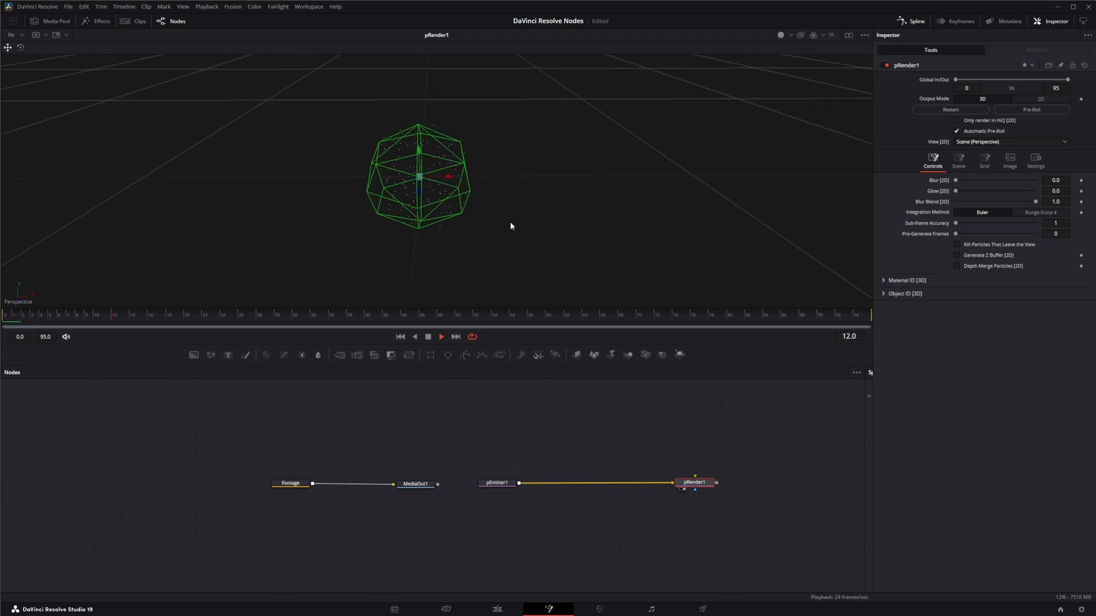
- Set the pEmitter node's velocity to 0.1 and check the moving particles at frame 52 with pRender selected
left_click(496, 483)
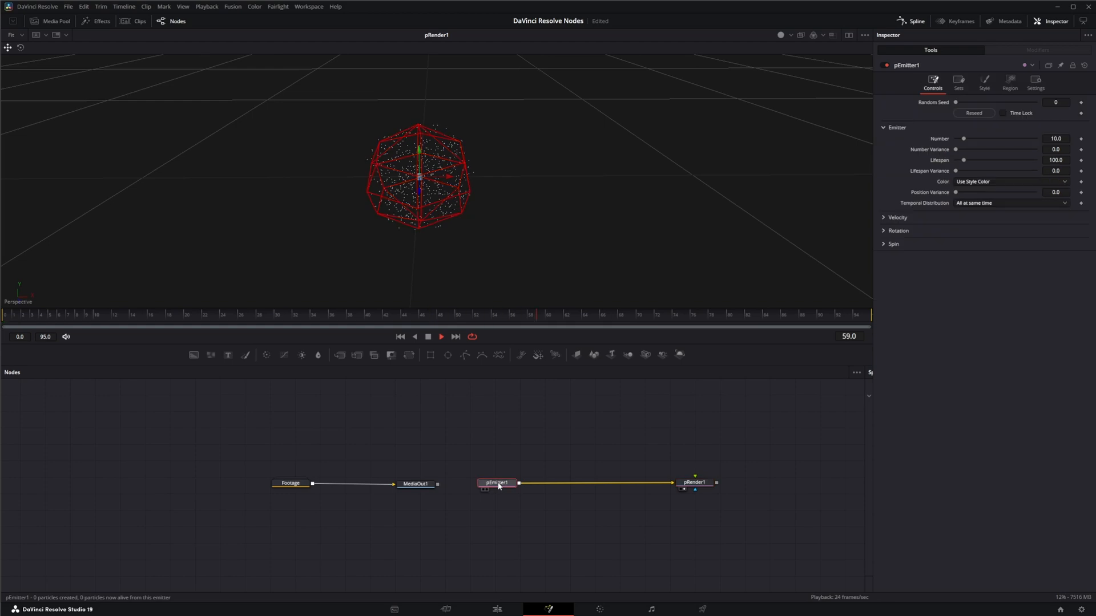
left_click(882, 218)
left_click(1060, 229)
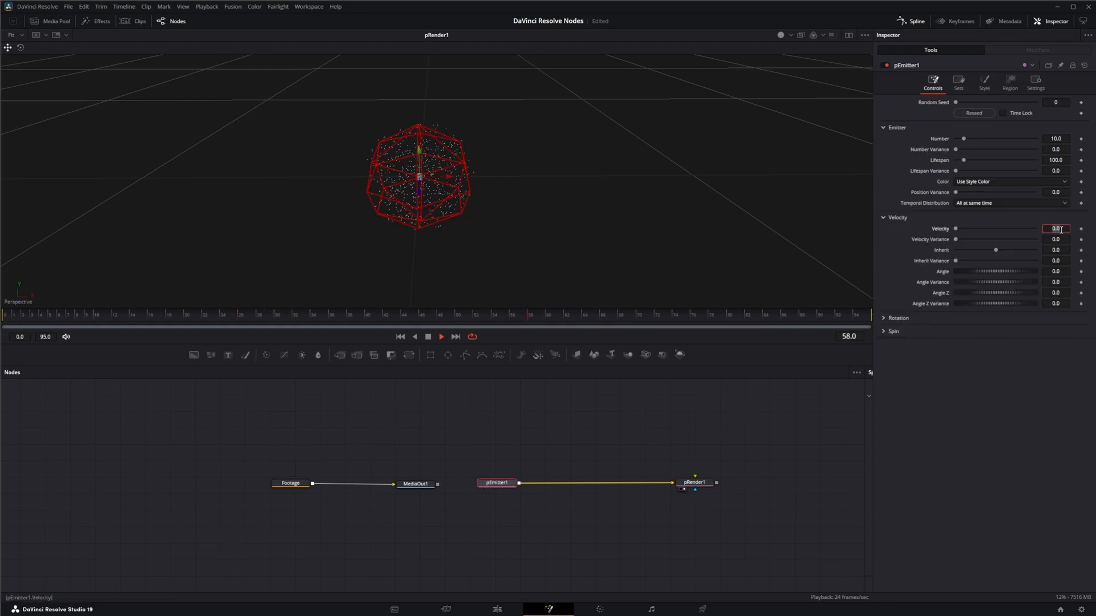
type("0.1")
key("Tab")
left_click(699, 487)
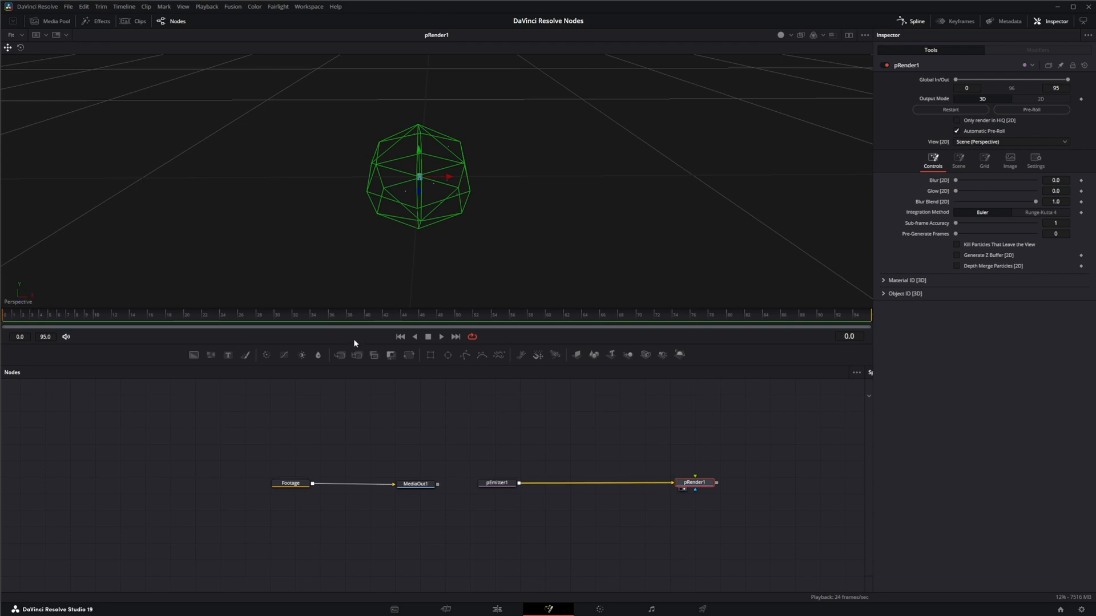
left_click(449, 316)
left_click_drag(448, 315, 479, 316)
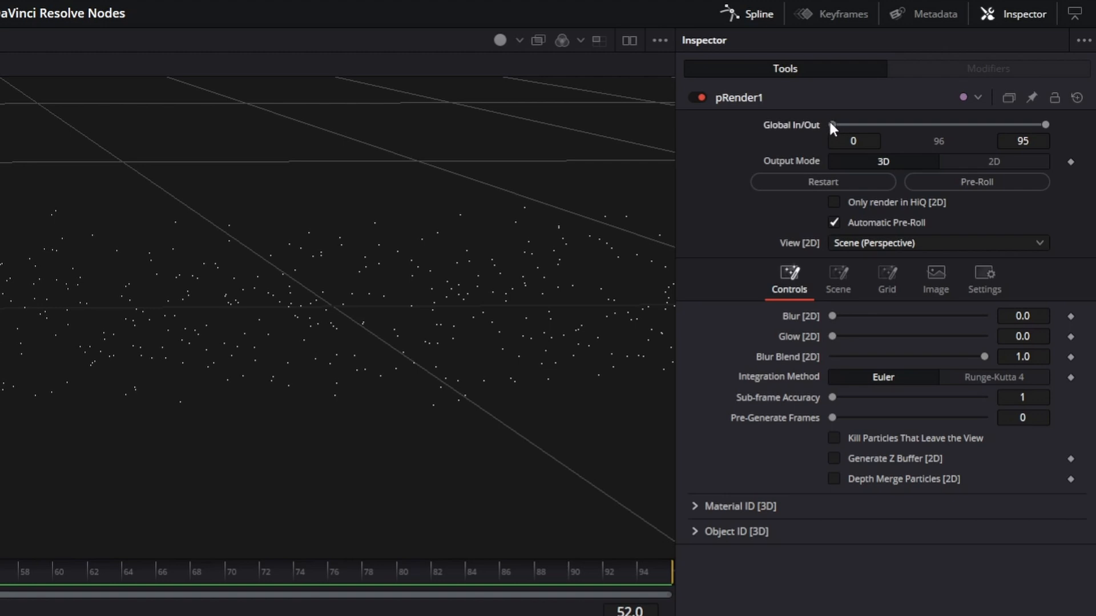
- Try trimming both ends of pRender's global range, and compare MediaOut1 with pRender in the viewer
mouse_move(830, 121)
left_mouse_down()
mouse_move(905, 126)
mouse_move(837, 127)
left_mouse_up()
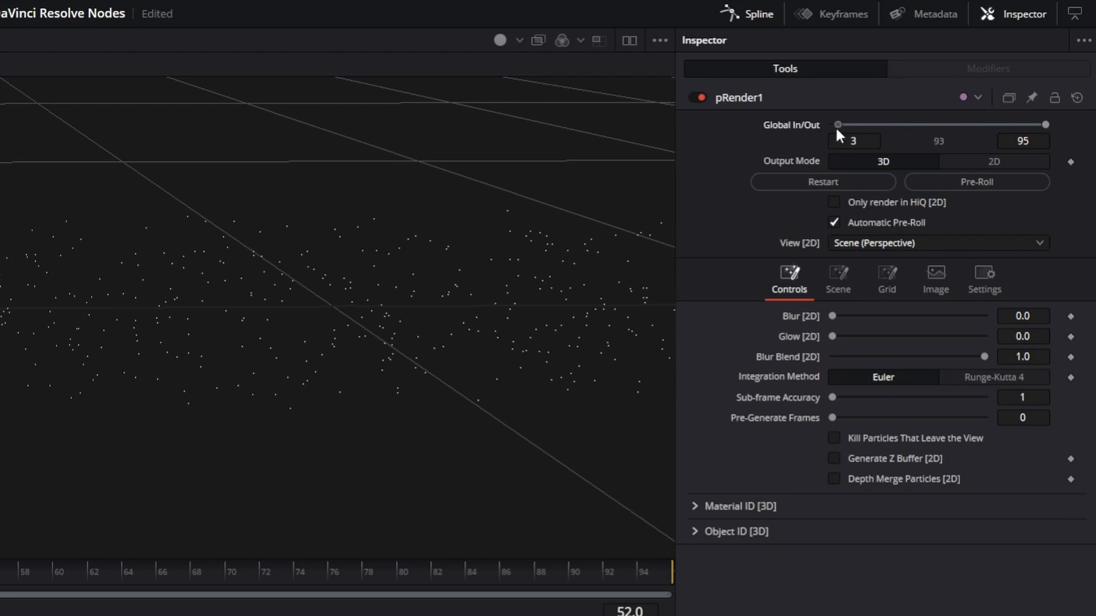
mouse_move(1047, 125)
left_mouse_down()
mouse_move(903, 125)
mouse_move(1029, 133)
left_mouse_up()
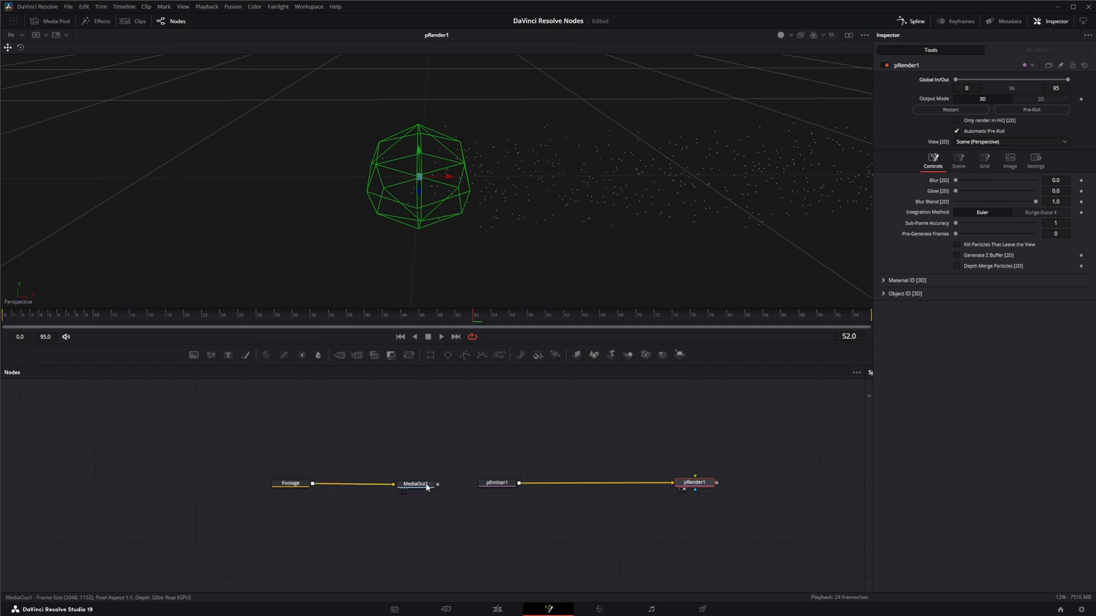
left_click_drag(425, 485, 426, 243)
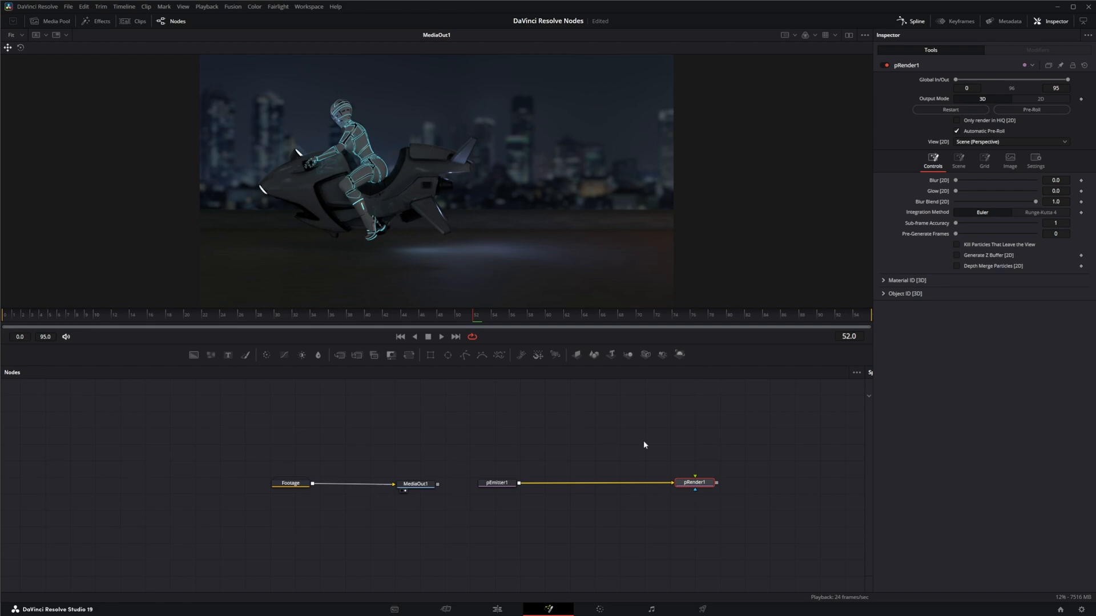
left_click_drag(696, 486, 630, 247)
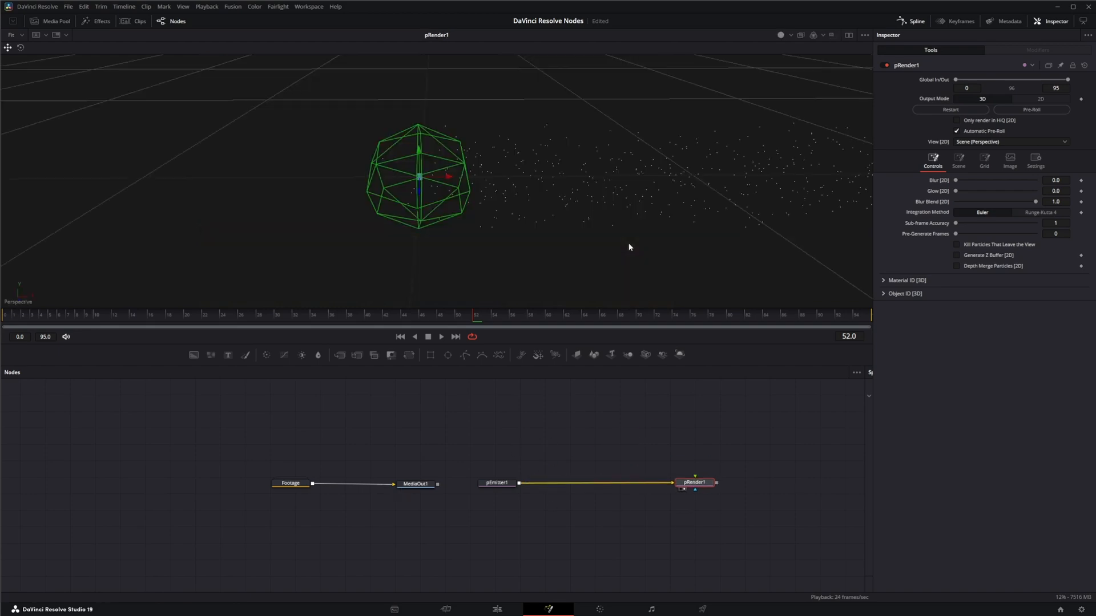
- Switch pRender's output mode to 2D and play back the particles
left_click(1043, 100)
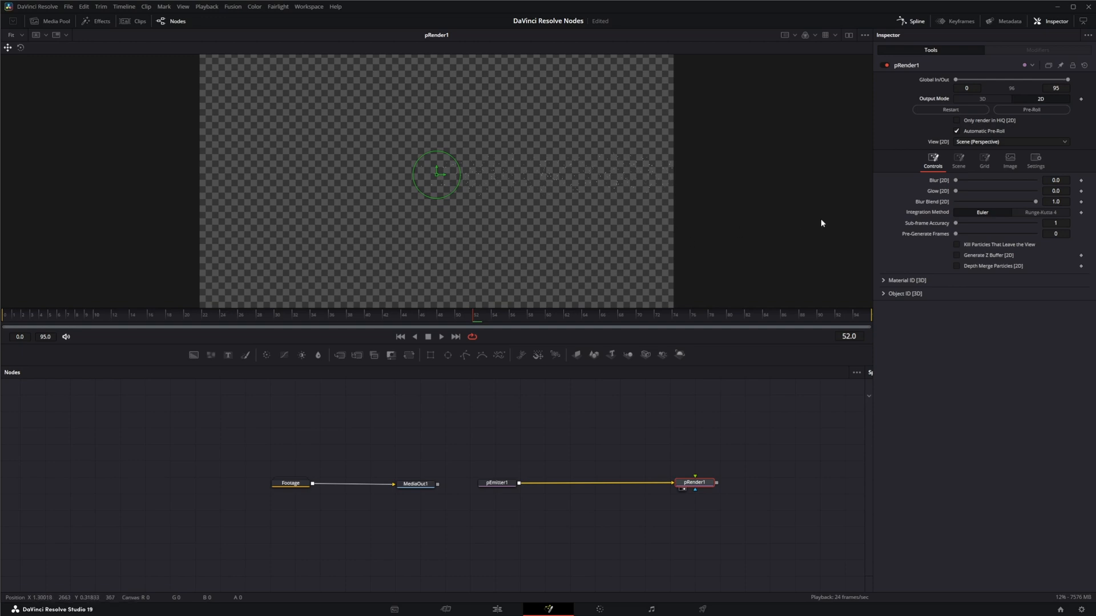
left_click(985, 99)
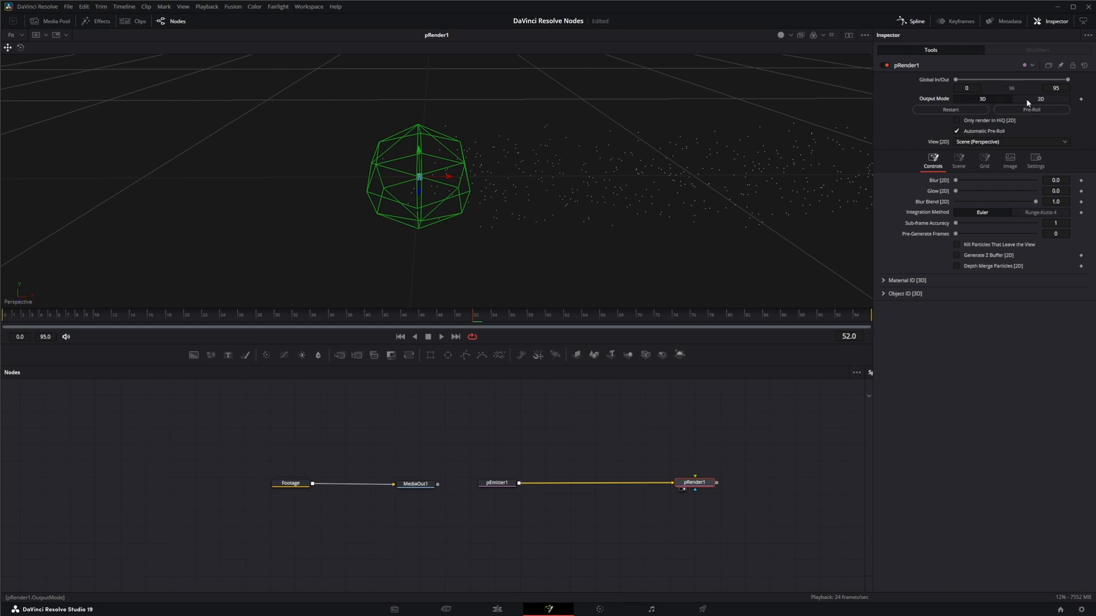
left_click(1048, 99)
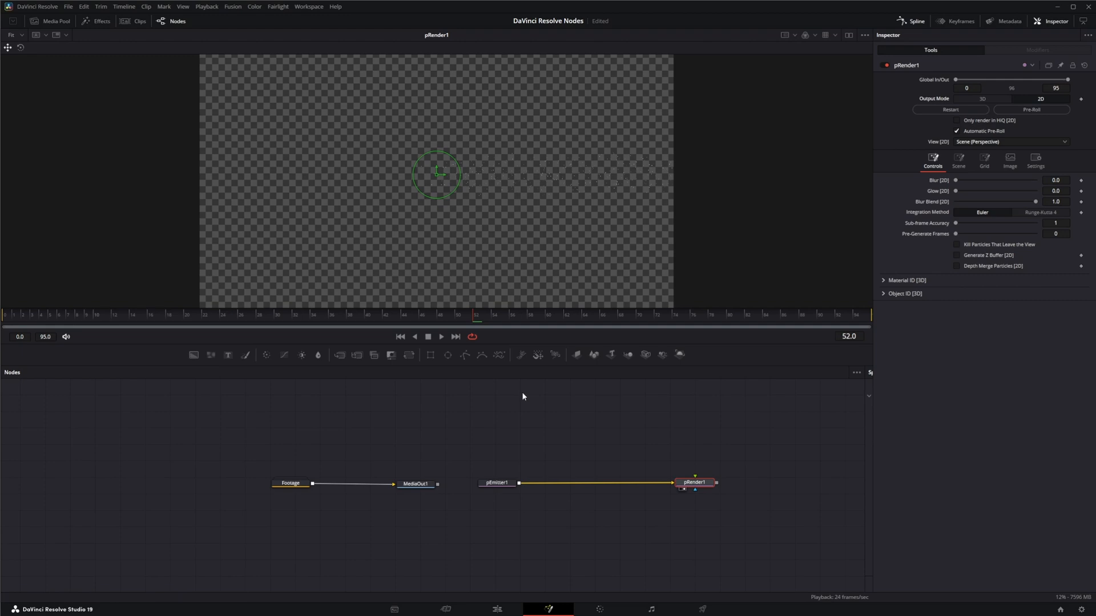
left_click(441, 336)
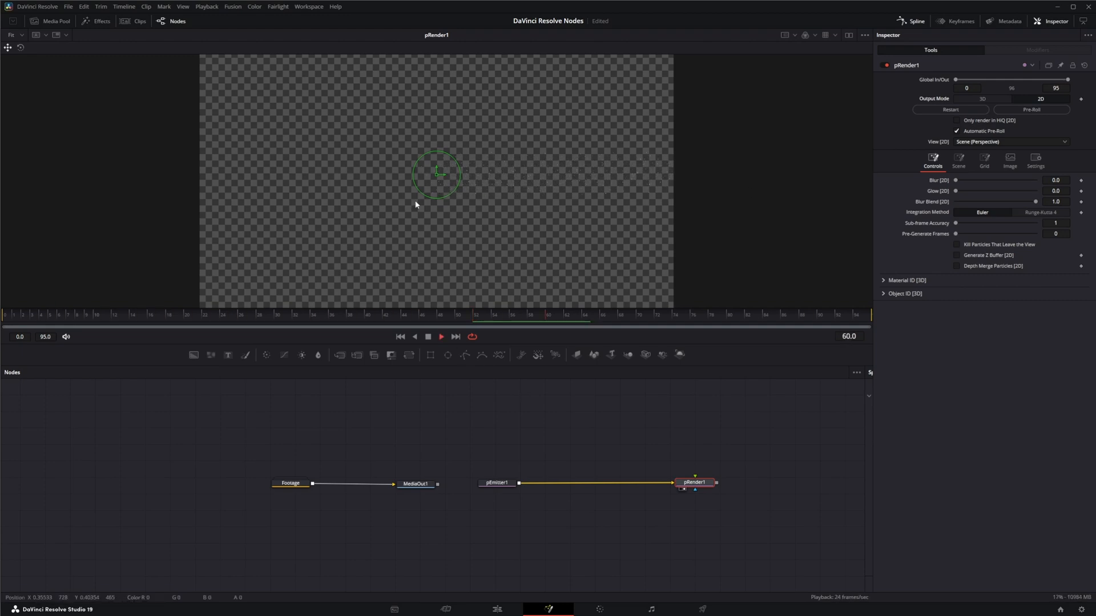
left_click(443, 337)
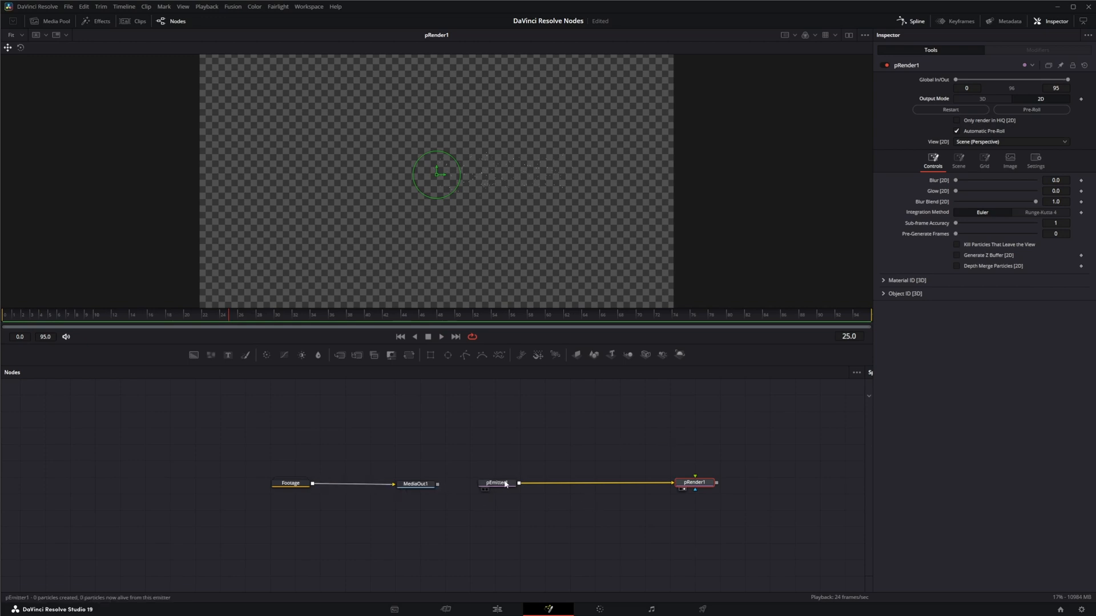
- Add a Merge node combining MediaOut1 and pRender, show it in the viewer and preview the playback
left_click_drag(339, 355, 649, 556)
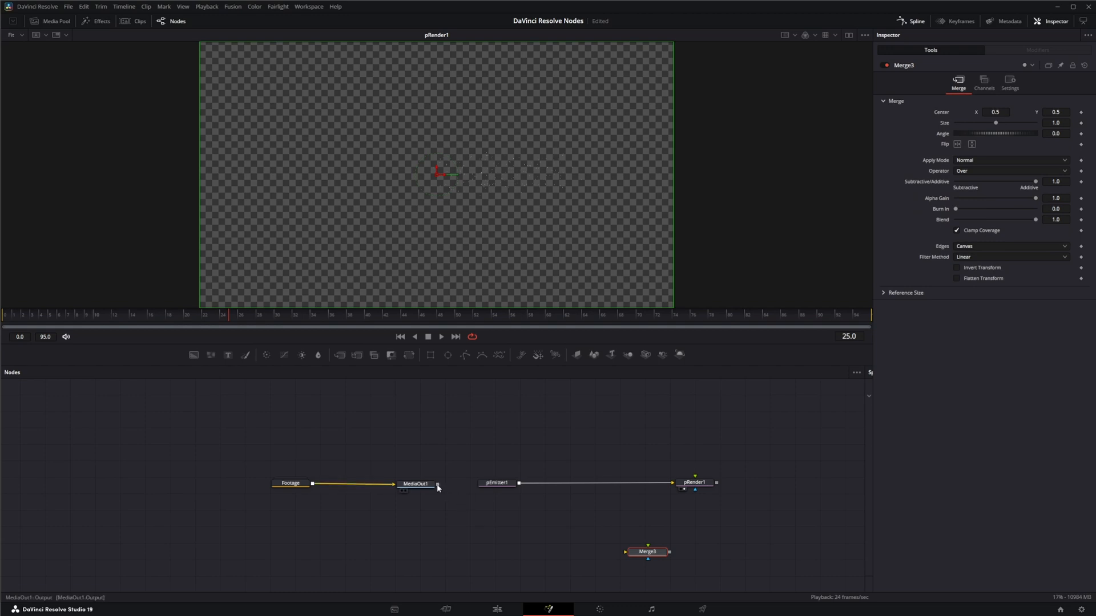
left_click_drag(437, 485, 642, 552)
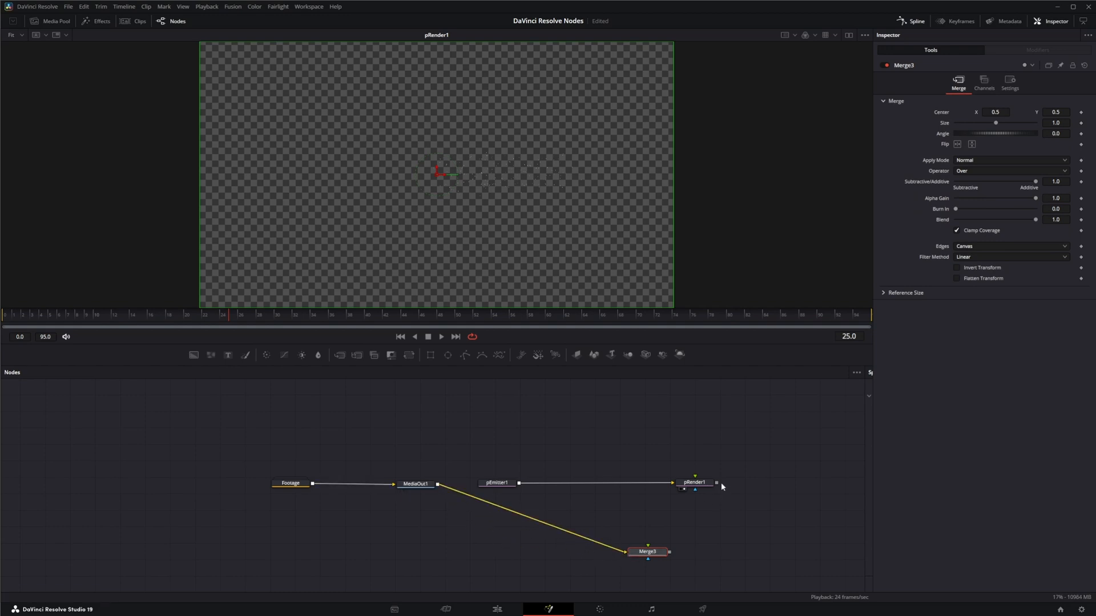
left_click_drag(719, 481, 654, 554)
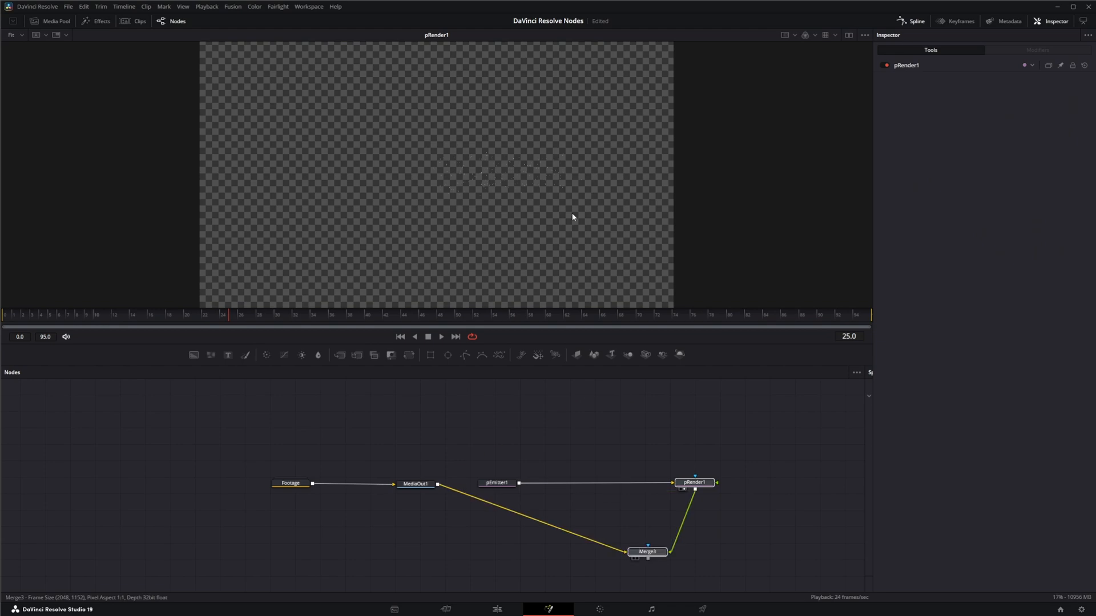
key("1")
left_click(441, 337)
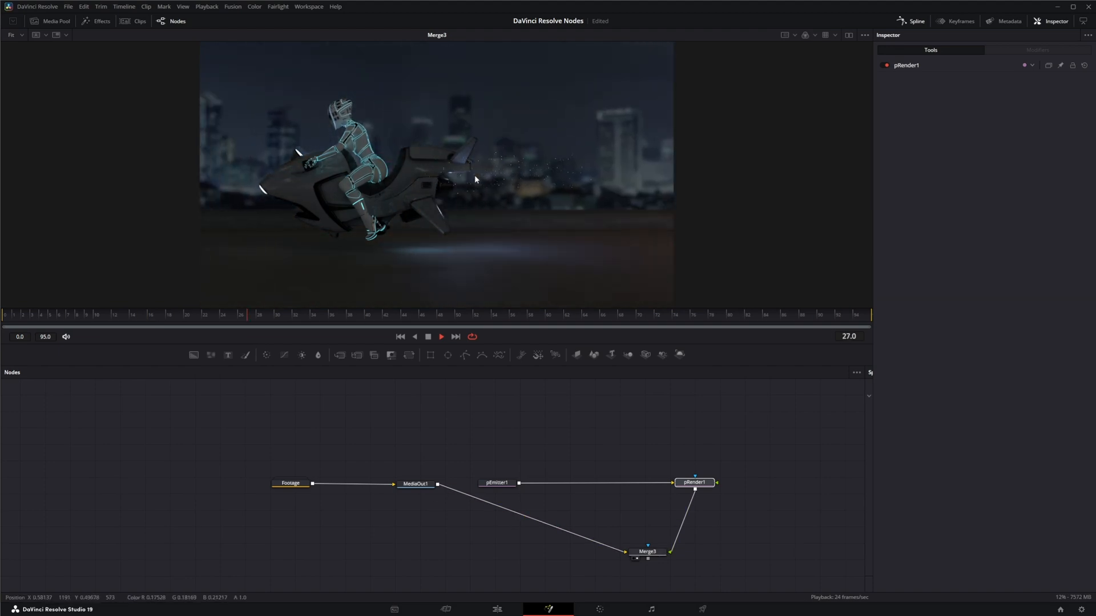
left_click(429, 337)
- Add a Background node in place of MediaOut1 as the Merge node's background and preview the particles
left_click_drag(193, 355, 583, 538)
left_click_drag(647, 552, 639, 564)
key("space")
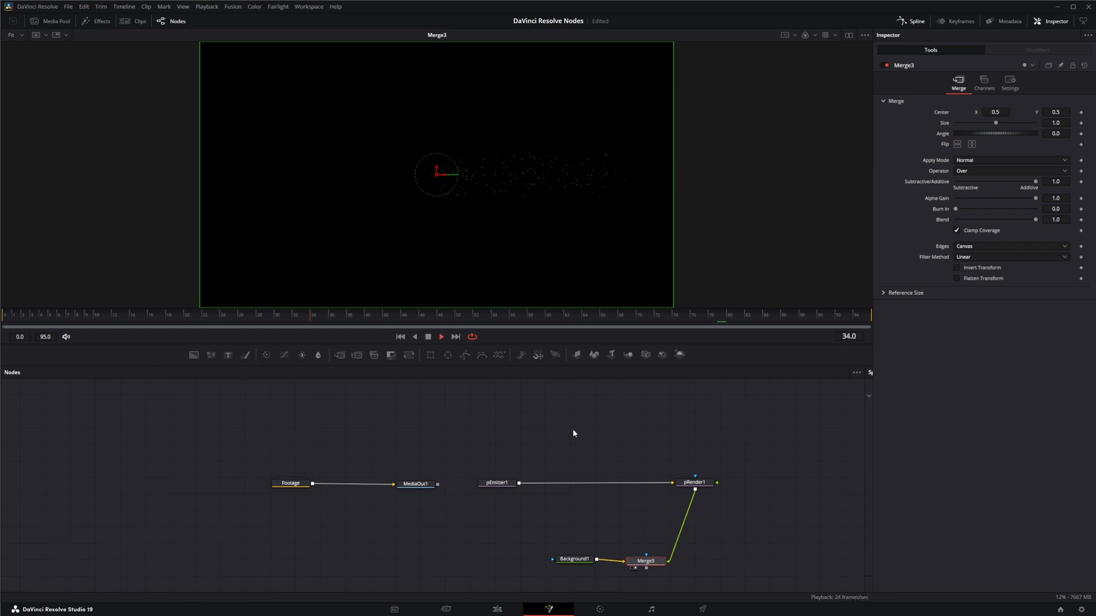
left_click(428, 337)
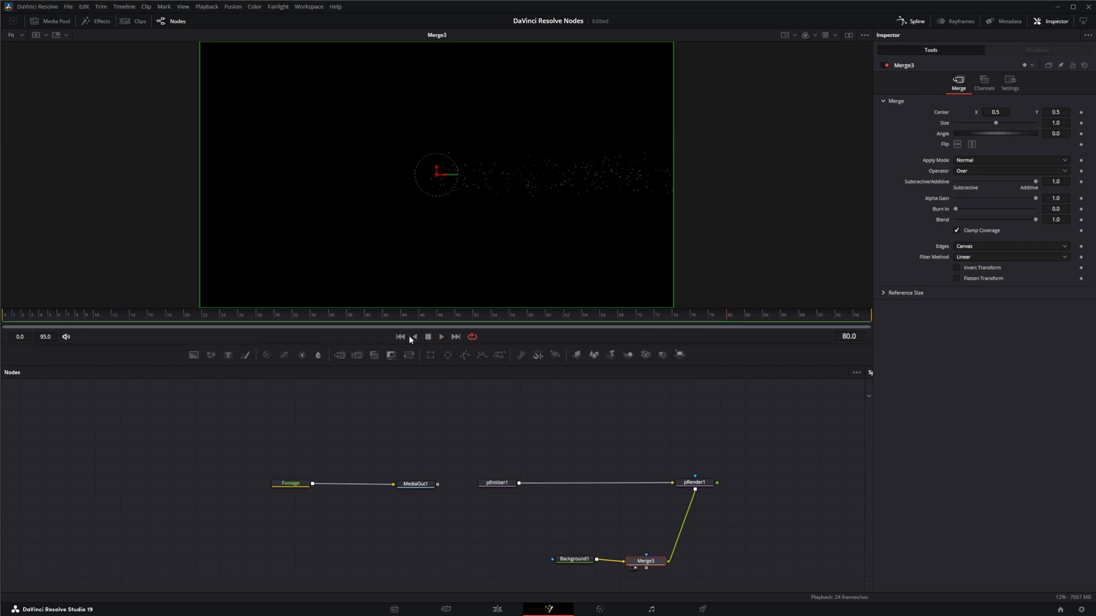
- Try the Only render in HiQ option on the pRender node at frame 48
left_click(694, 482)
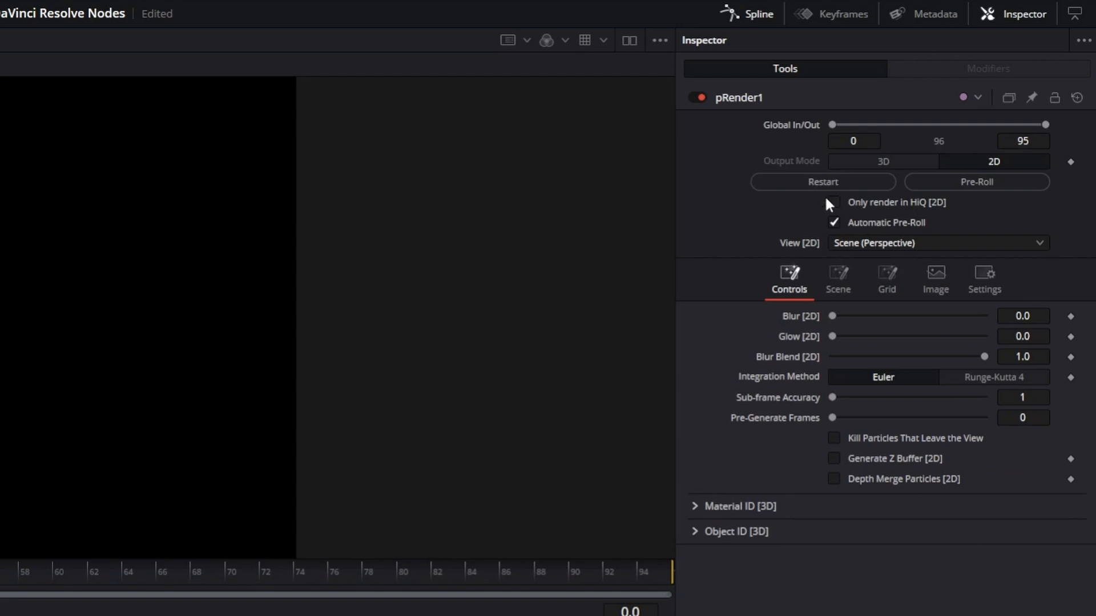
left_click_drag(363, 313, 439, 313)
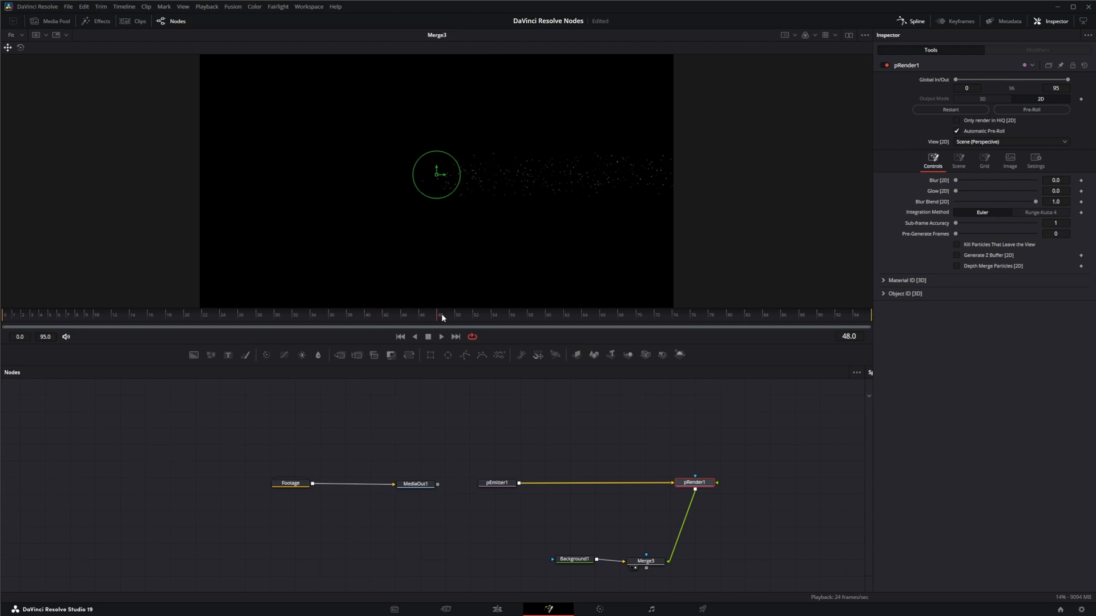
left_click_drag(466, 442, 515, 509)
left_click_drag(668, 461, 726, 498)
left_click(957, 121)
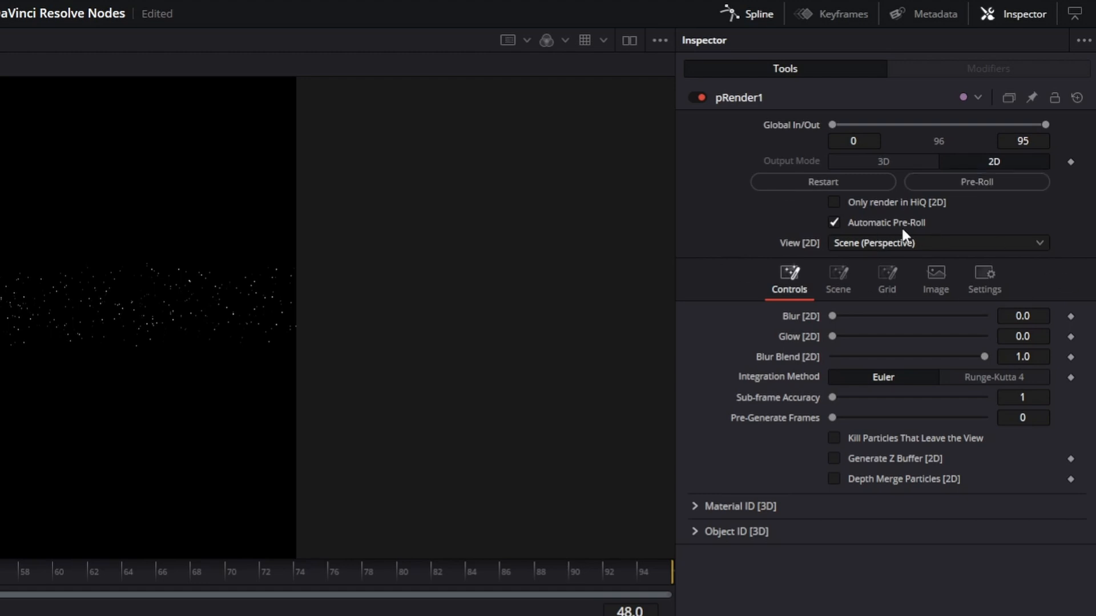
- Scrub back and forth around frame 47 and jump to frame 92 to check the particles with Automatic Pre-Roll
mouse_move(437, 317)
left_mouse_down()
mouse_move(176, 320)
mouse_move(423, 329)
left_mouse_up()
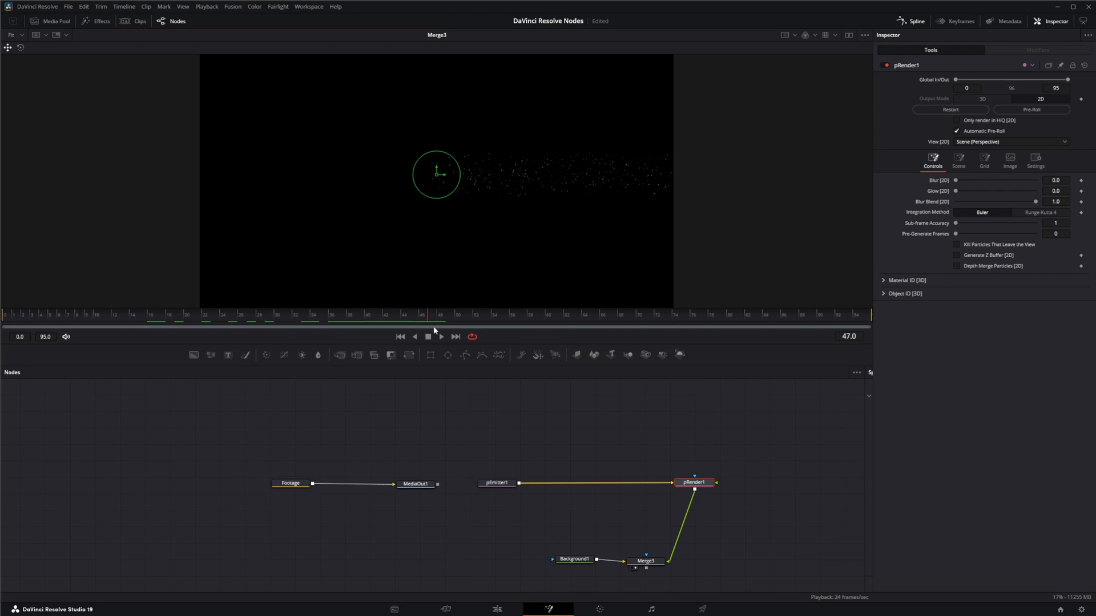
left_click(419, 324)
left_click(447, 318)
mouse_move(447, 318)
left_mouse_down()
mouse_move(486, 314)
mouse_move(317, 316)
mouse_move(432, 322)
left_mouse_up()
left_click(835, 314)
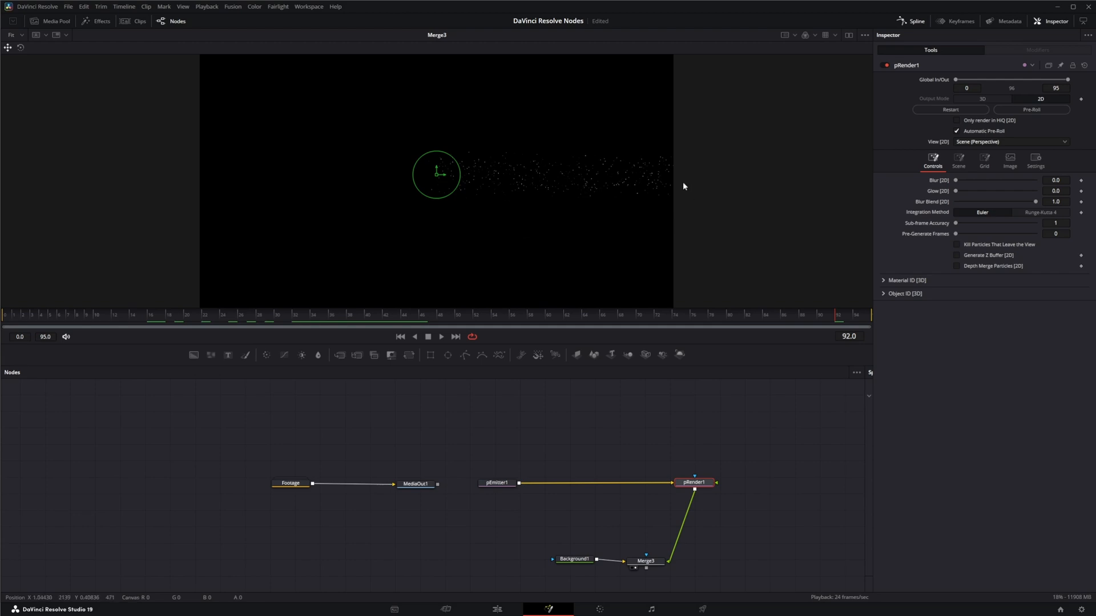
- Turn off Automatic Pre-Roll on pRender and preview the particles from the start and at frame 88
left_click(957, 131)
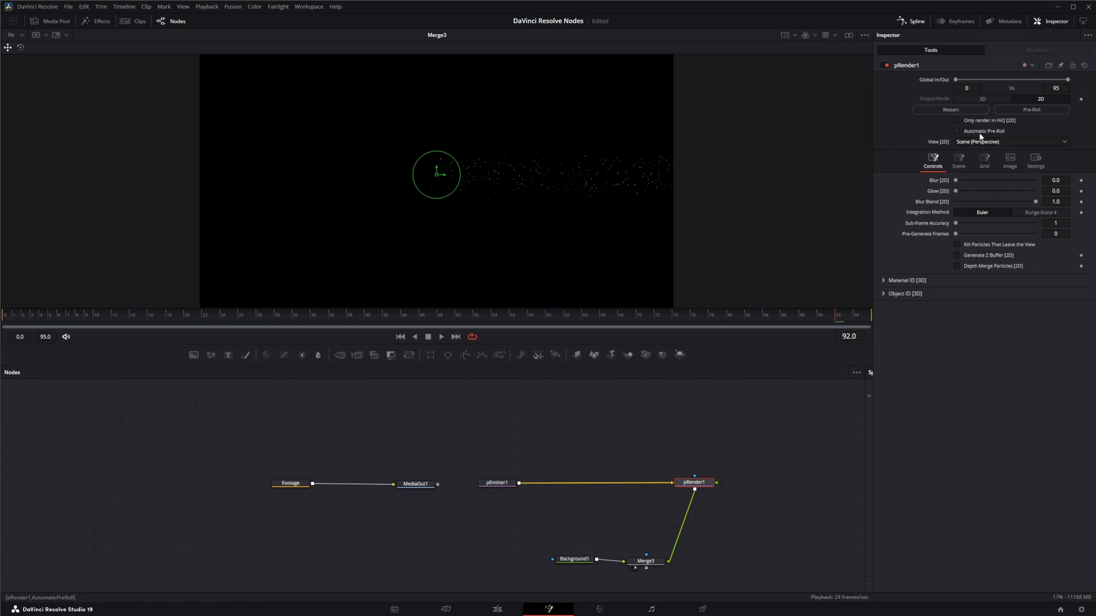
left_click(400, 337)
left_click(441, 337)
left_click(617, 315)
left_click(747, 315)
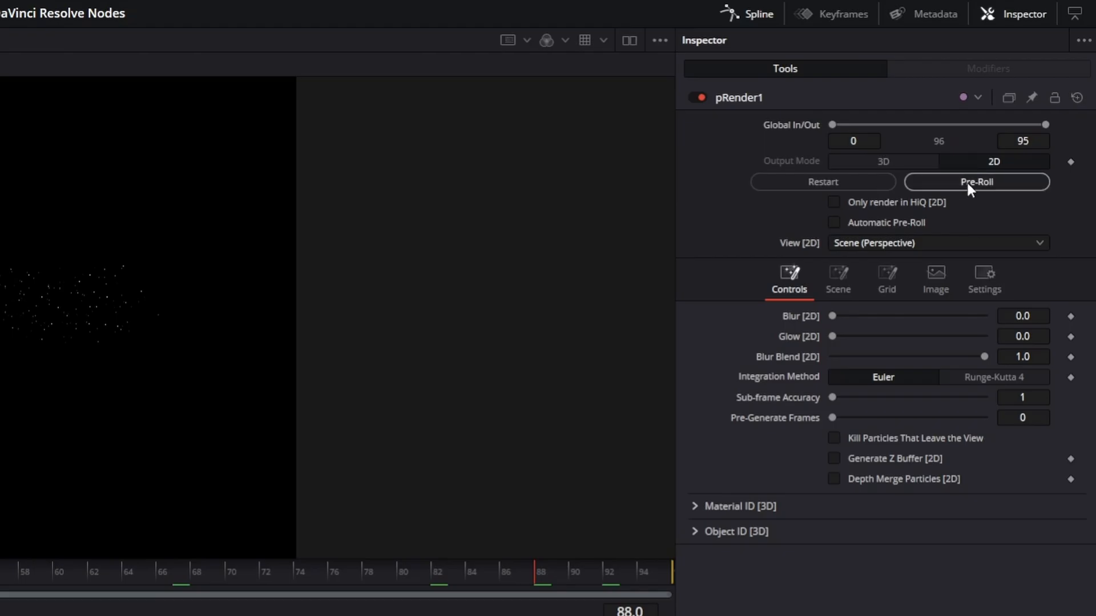
- Pre-roll the particles manually at frame 88 and turn Automatic Pre-Roll back on
left_click(1026, 109)
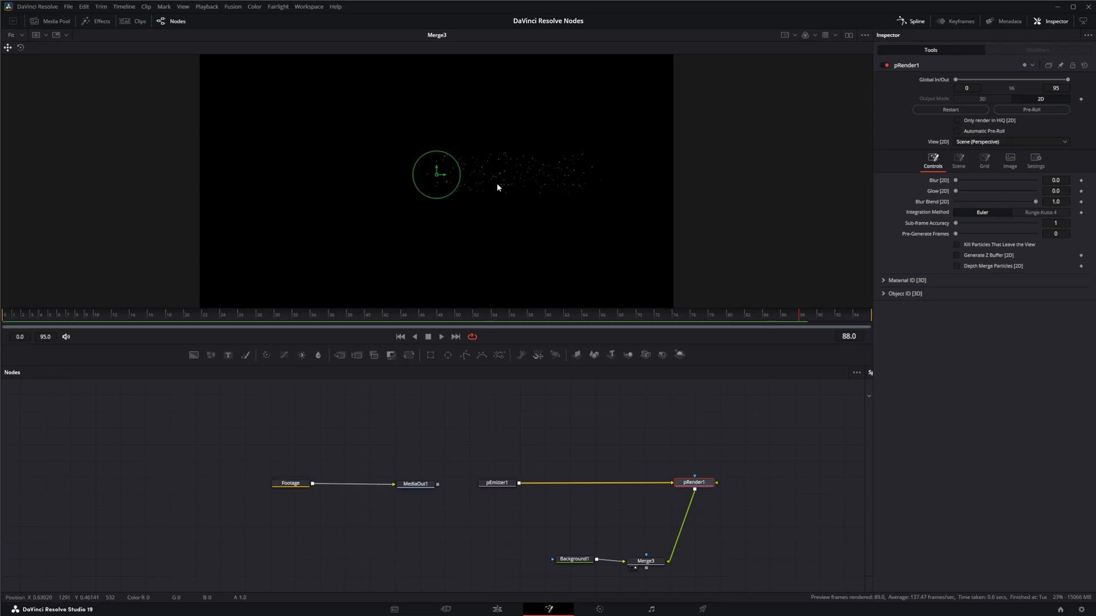
left_click_drag(797, 317, 799, 317)
left_click(958, 131)
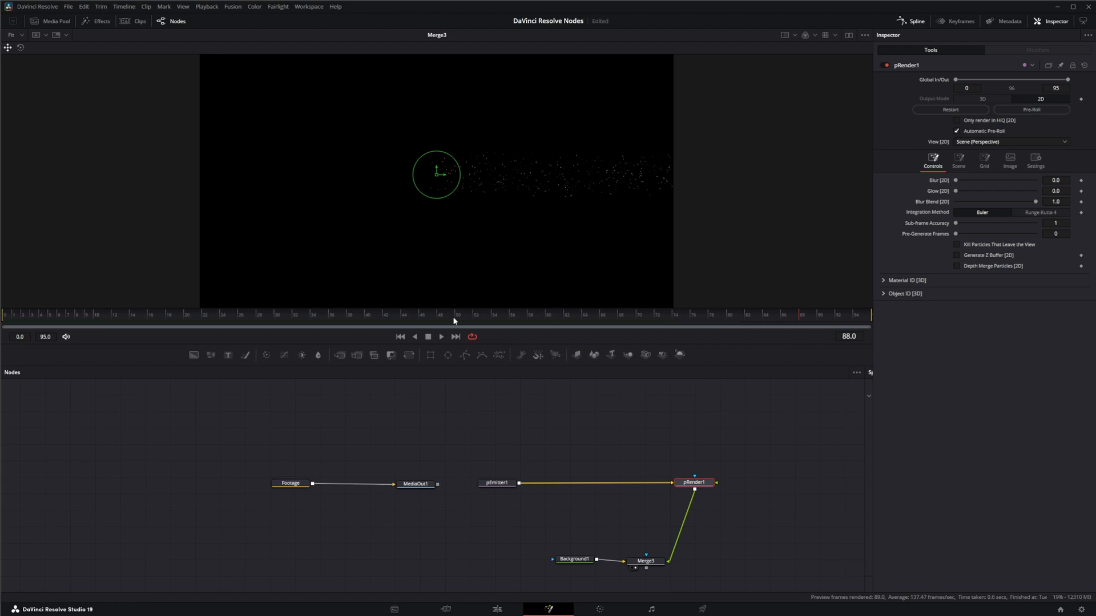
- Check the particles at several early frames and at frame 68
left_click_drag(278, 313, 190, 317)
left_click(95, 315)
left_click(621, 318)
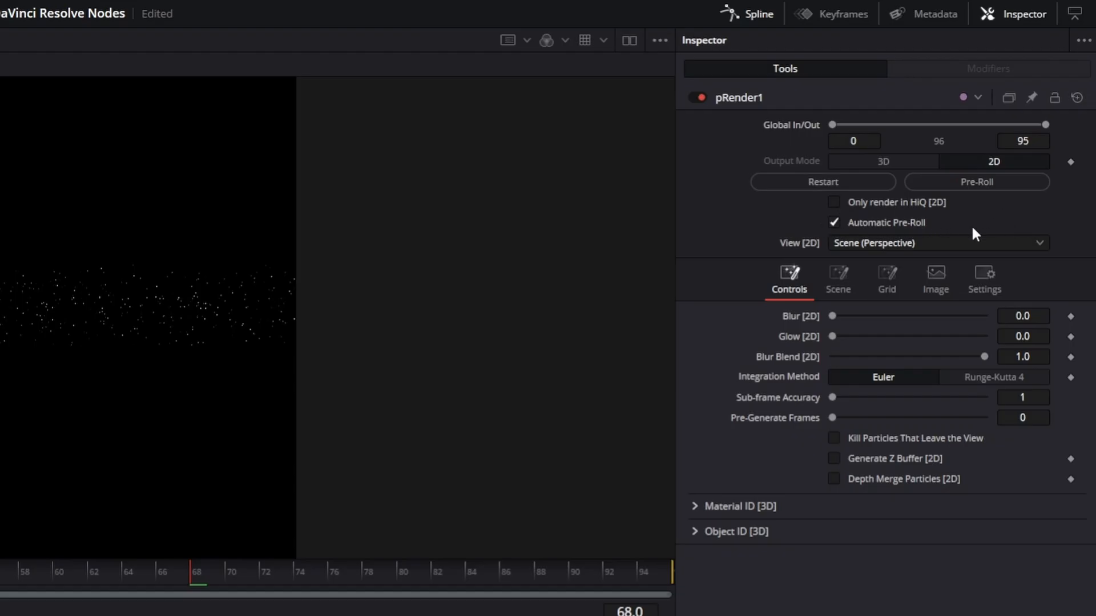
- Review the 2D view options of pRender1 and keep Scene (Perspective)
left_click(878, 242)
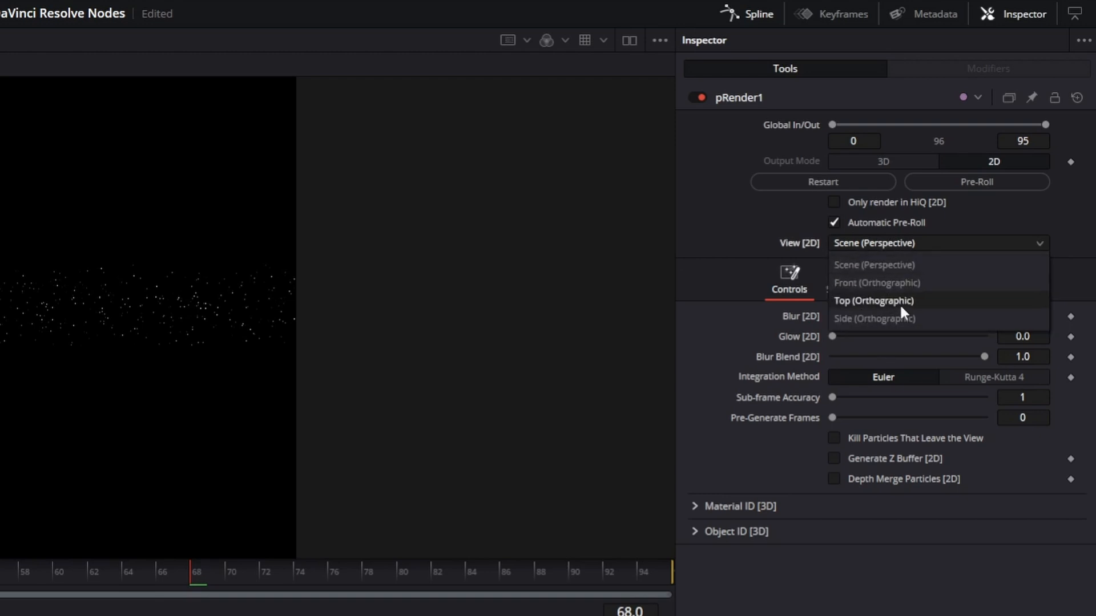
left_click(876, 266)
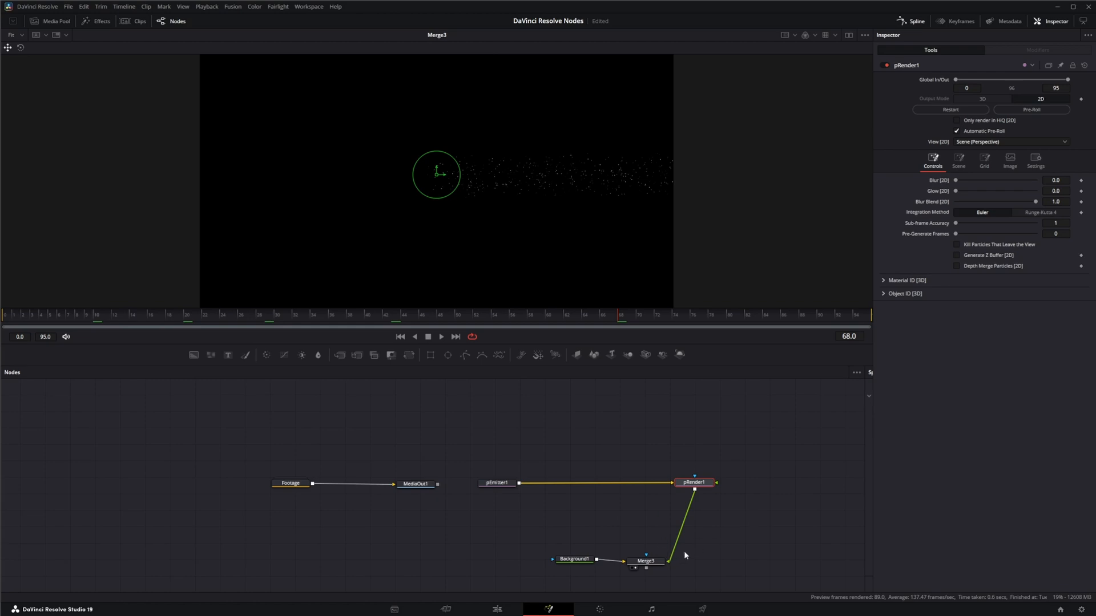
- Switch pRender1's output mode to 3D, show it in the viewer and try to connect it to Merge3
left_click_drag(670, 565, 692, 536)
left_click(984, 100)
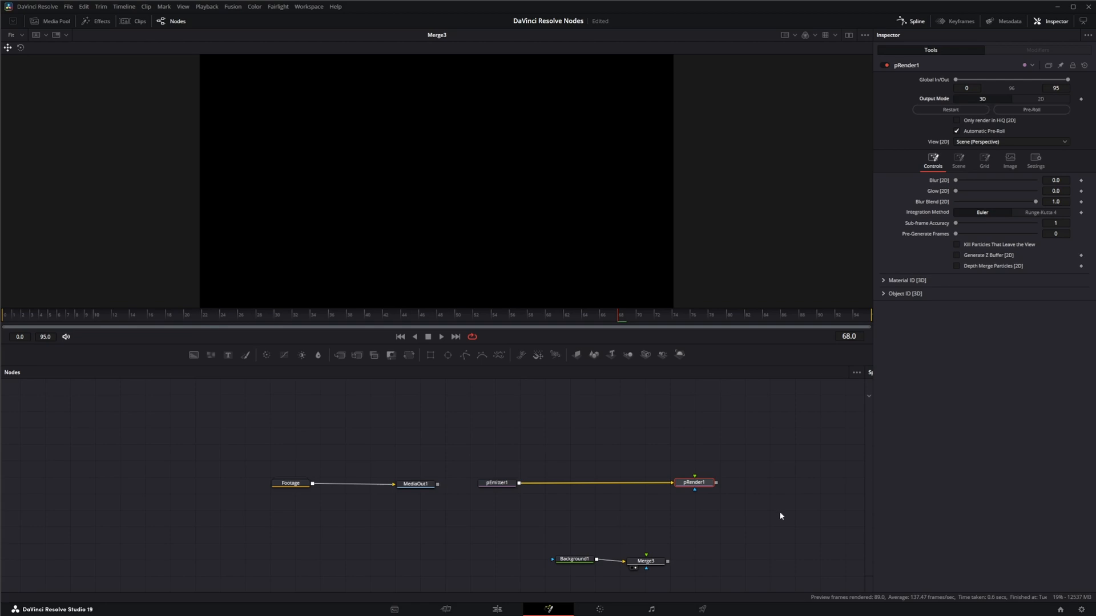
left_click_drag(694, 486, 602, 266)
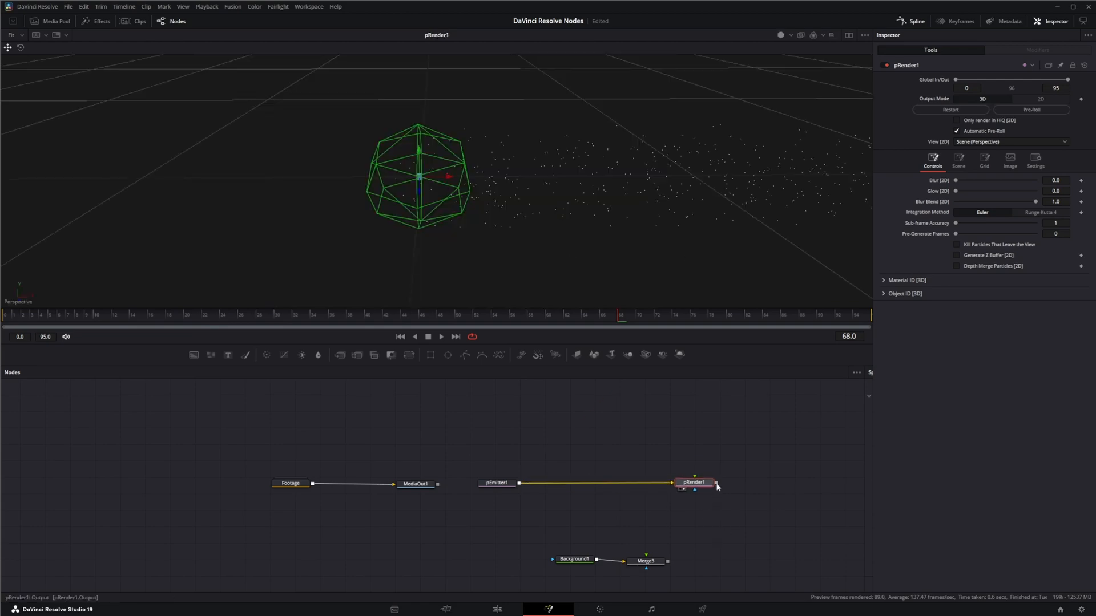
left_click_drag(718, 487, 646, 560)
left_click_drag(717, 485, 647, 561)
left_click_drag(717, 485, 647, 561)
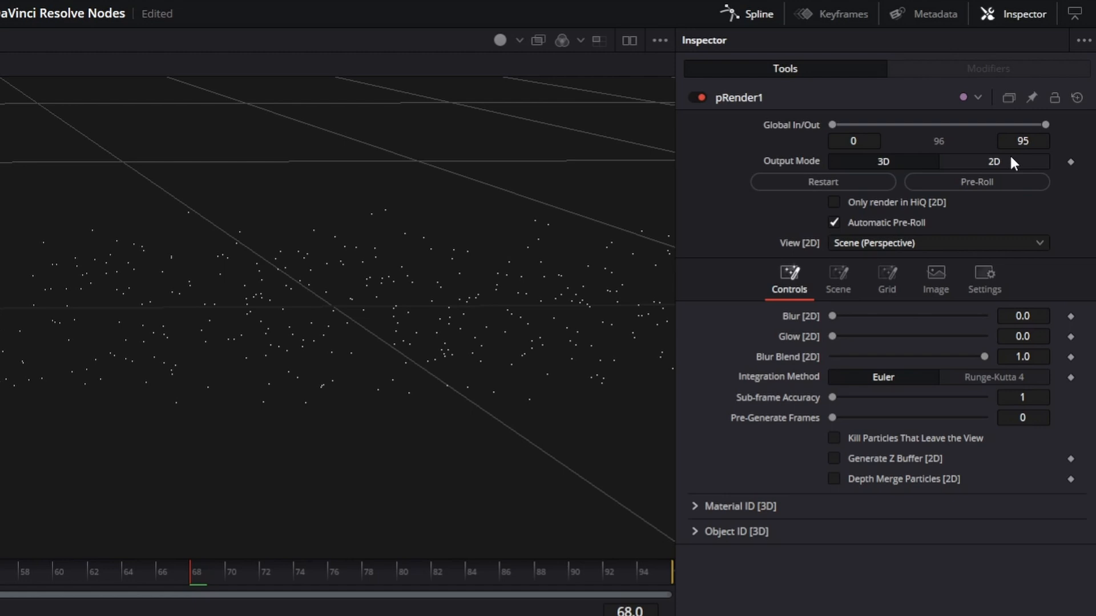
- Set pRender1's output mode back to 2D, show Merge3 in the viewer and place pRender1 above Merge3
left_click(1011, 159)
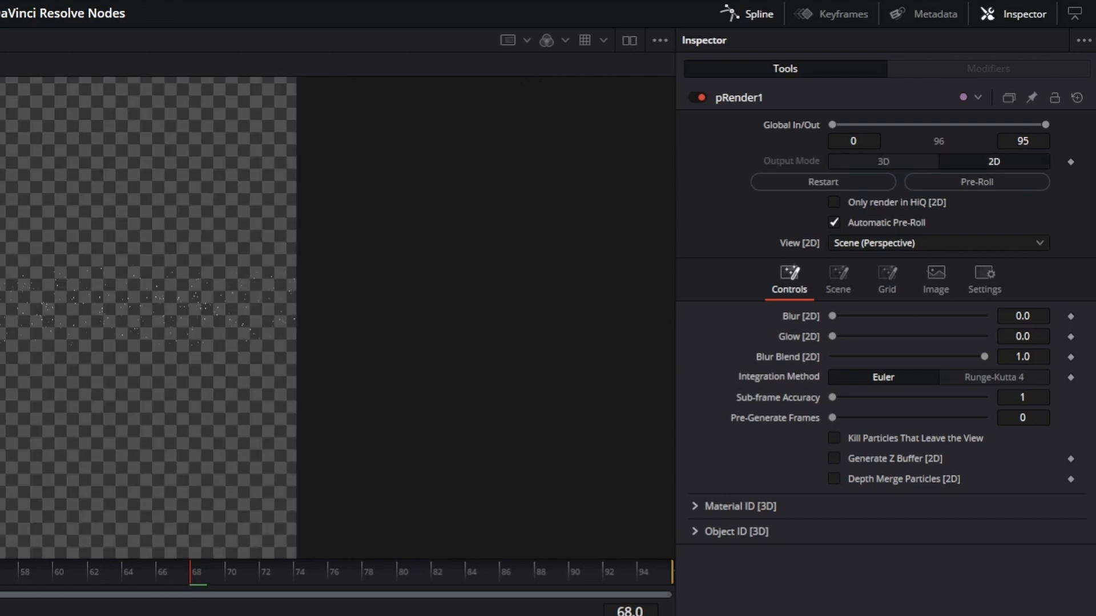
left_click_drag(646, 561, 621, 204)
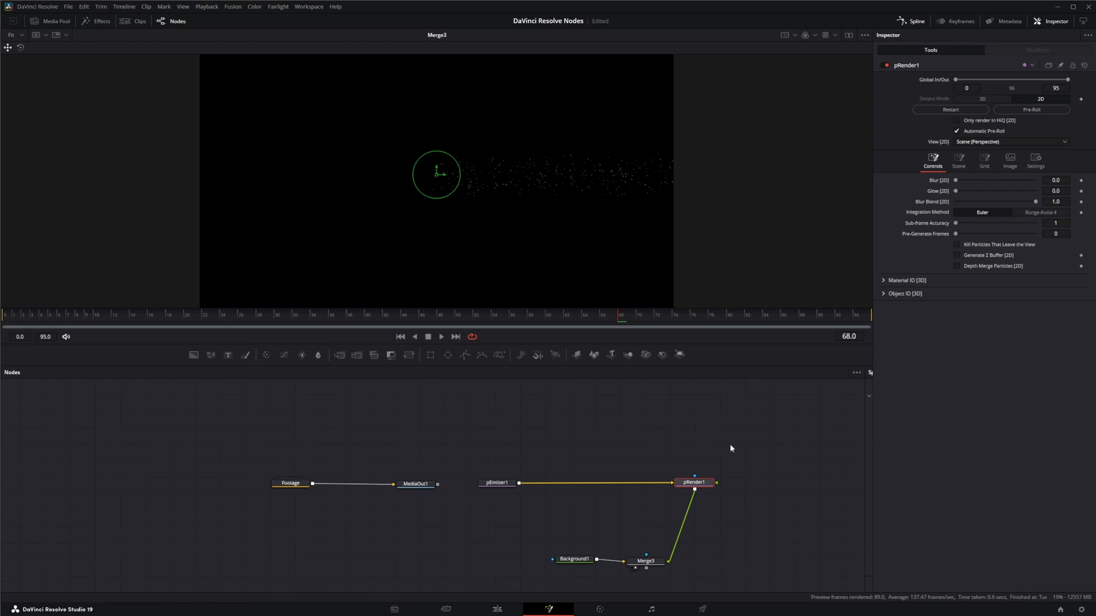
left_click_drag(709, 484, 666, 485)
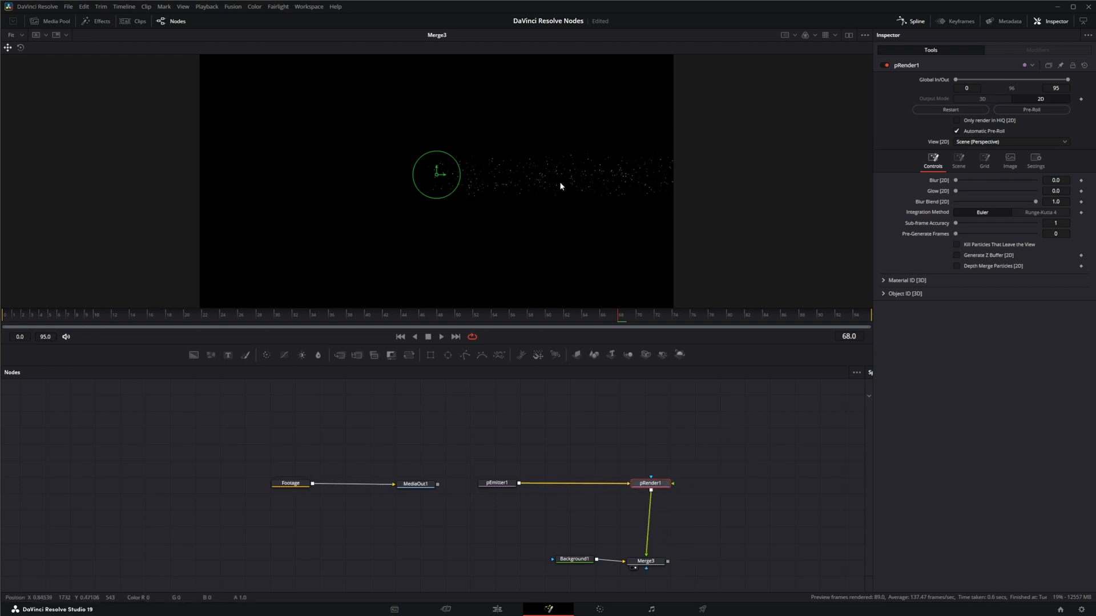
- Try pRender1's blur up to 7.5 and glow up to about 0.989, and reset both to 0
scroll(532, 183, "up", 3)
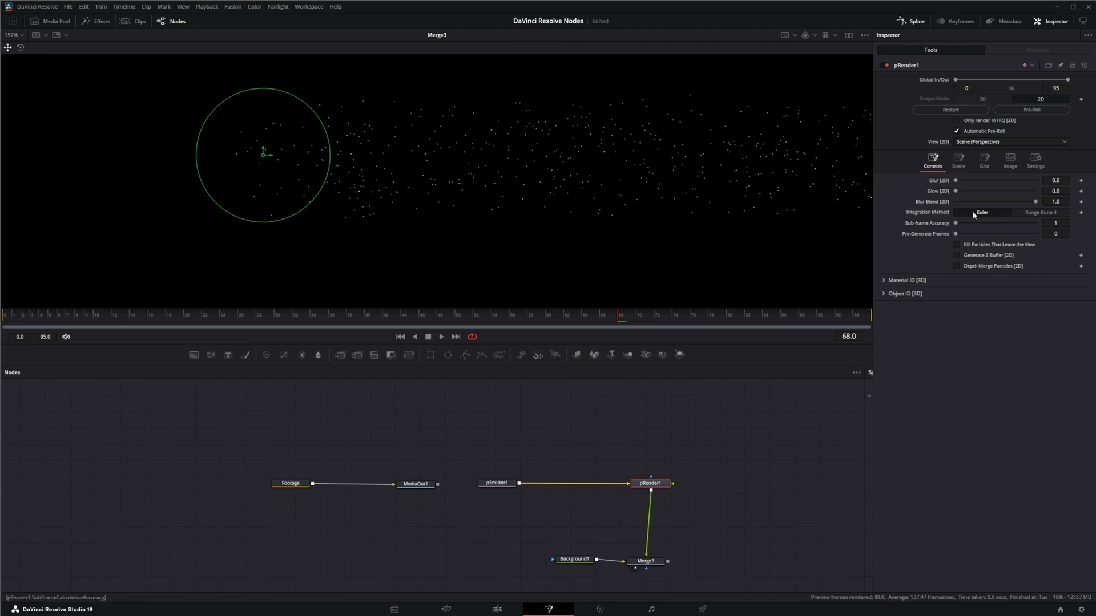
left_click_drag(957, 181, 958, 180)
left_click_drag(957, 193, 1037, 203)
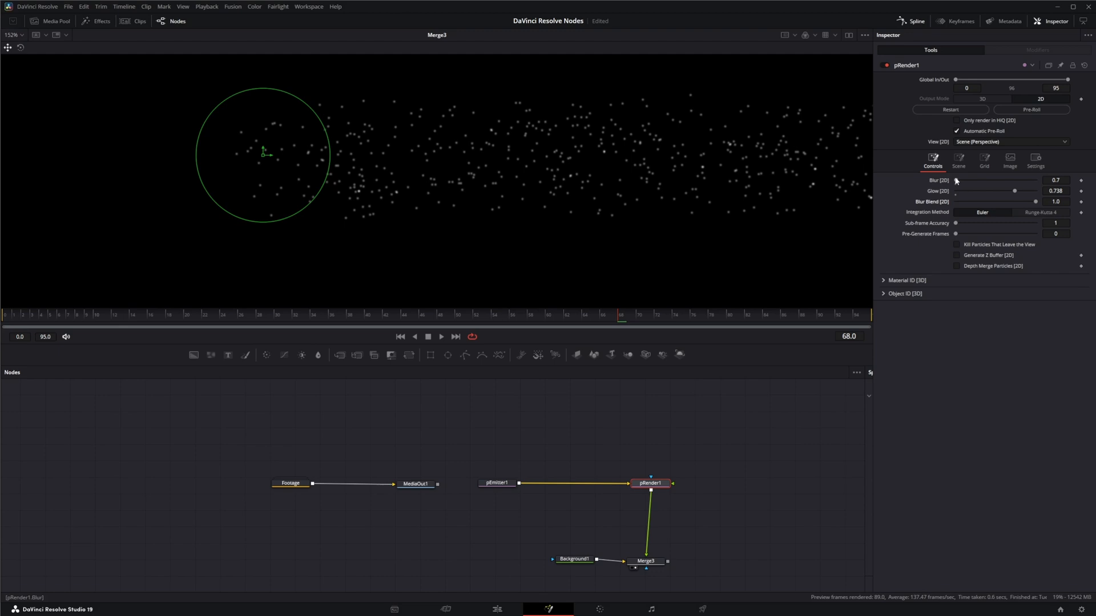
left_click_drag(956, 180, 950, 181)
left_click_drag(1014, 191, 1036, 196)
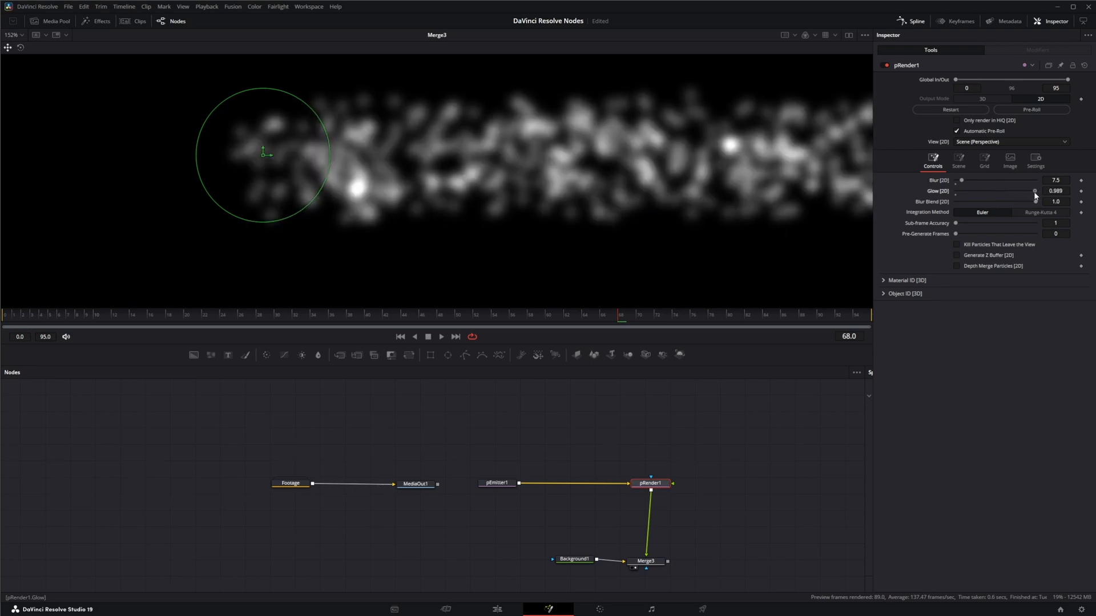
double_click(940, 192)
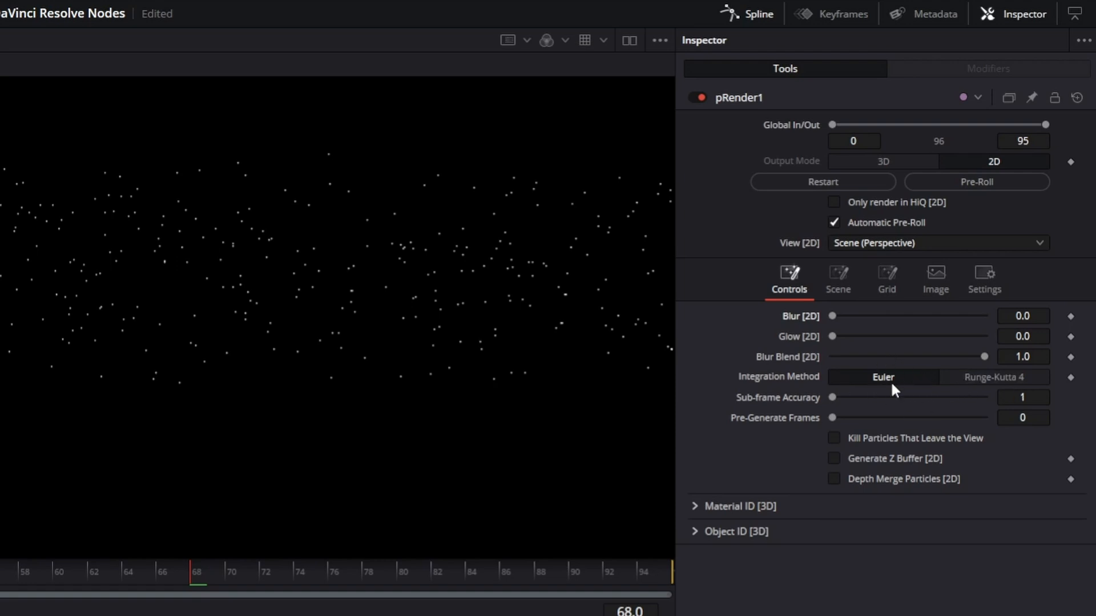
- Try Runge-Kutta 4 as pRender1's integration method and return to Euler
left_click(992, 379)
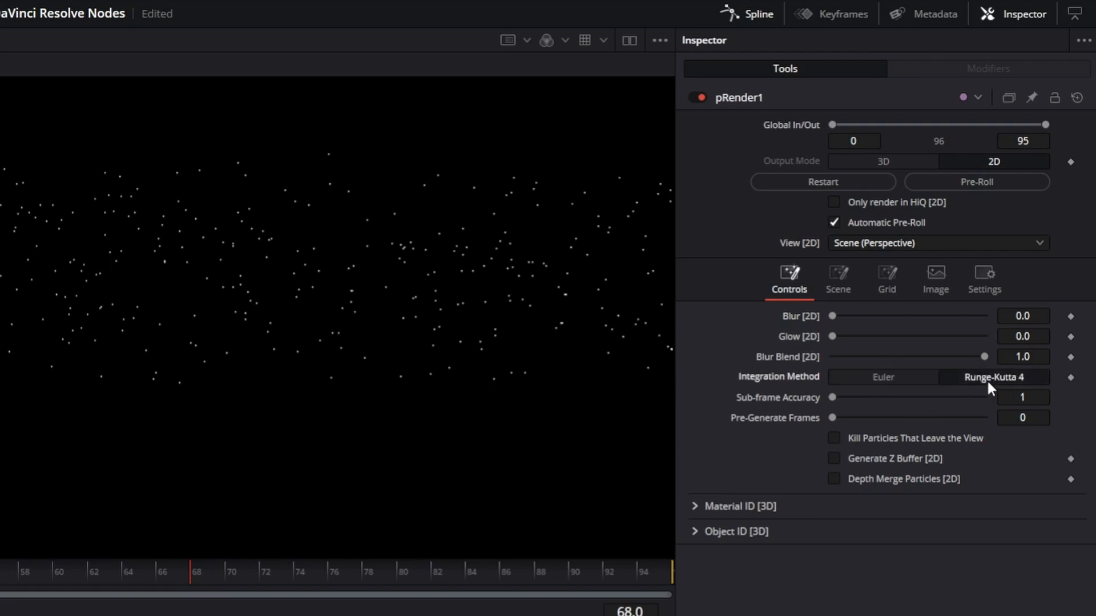
left_click(900, 379)
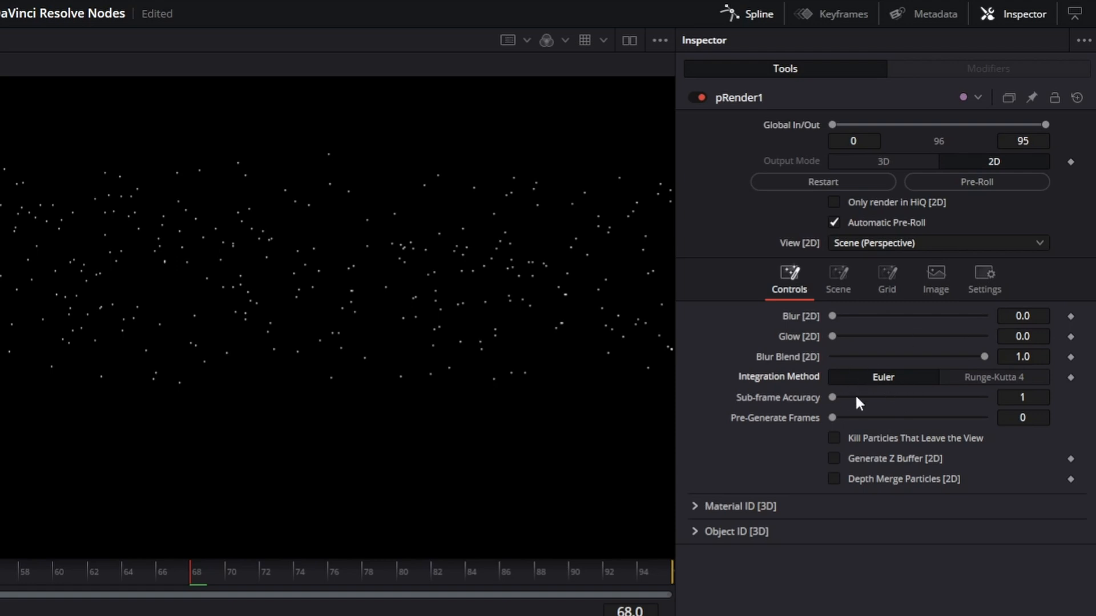
- Try pRender1's sub-frame accuracy at 6 and other values, and return it to 1
left_click_drag(832, 398, 921, 408)
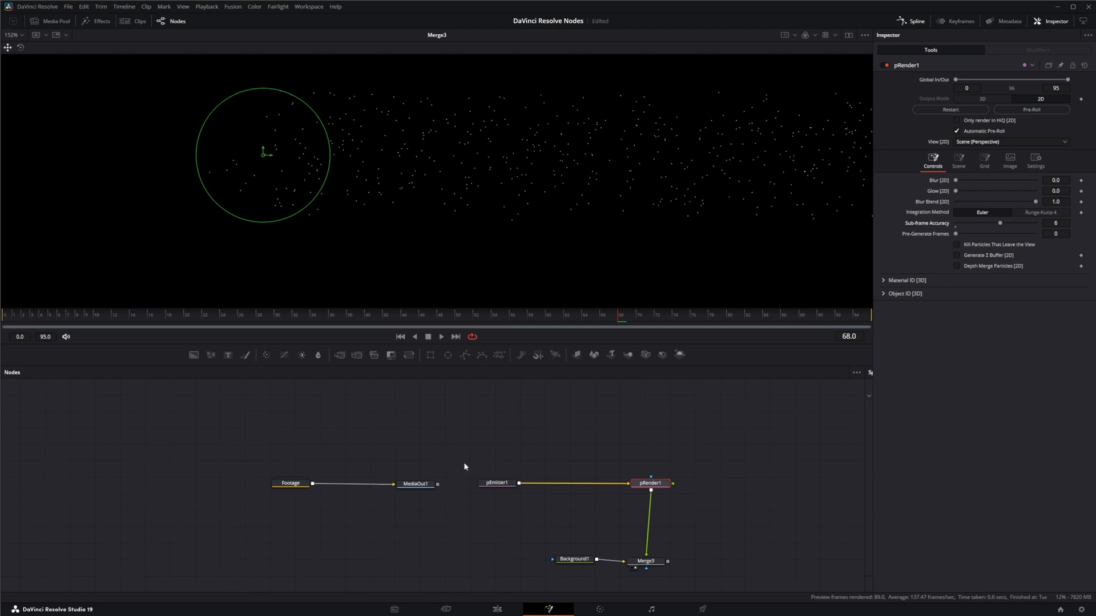
left_click_drag(462, 427, 545, 505)
left_click(651, 484)
mouse_move(1002, 223)
left_mouse_down()
mouse_move(973, 224)
mouse_move(1011, 226)
left_mouse_up()
left_click_drag(1020, 226, 957, 228)
key("ctrl+s")
left_click_drag(957, 225, 974, 226)
left_click_drag(974, 223, 956, 224)
- Connect MediaOut1's footage as Merge3's background and scrub through the particles over it, ending at frame 0
left_click_drag(438, 484, 624, 562)
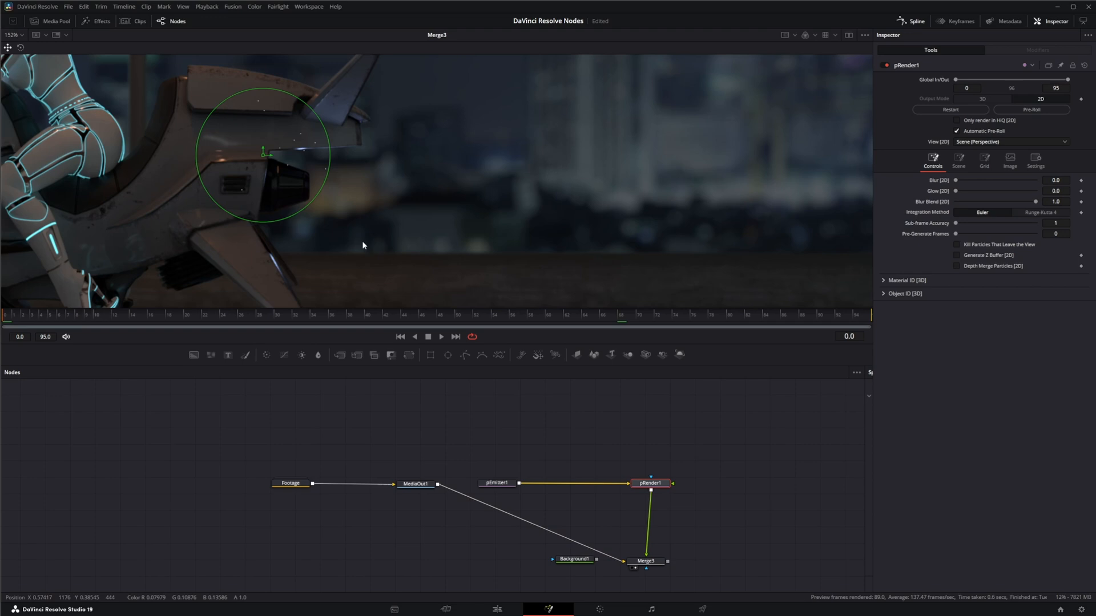
scroll(363, 245, "down", 2)
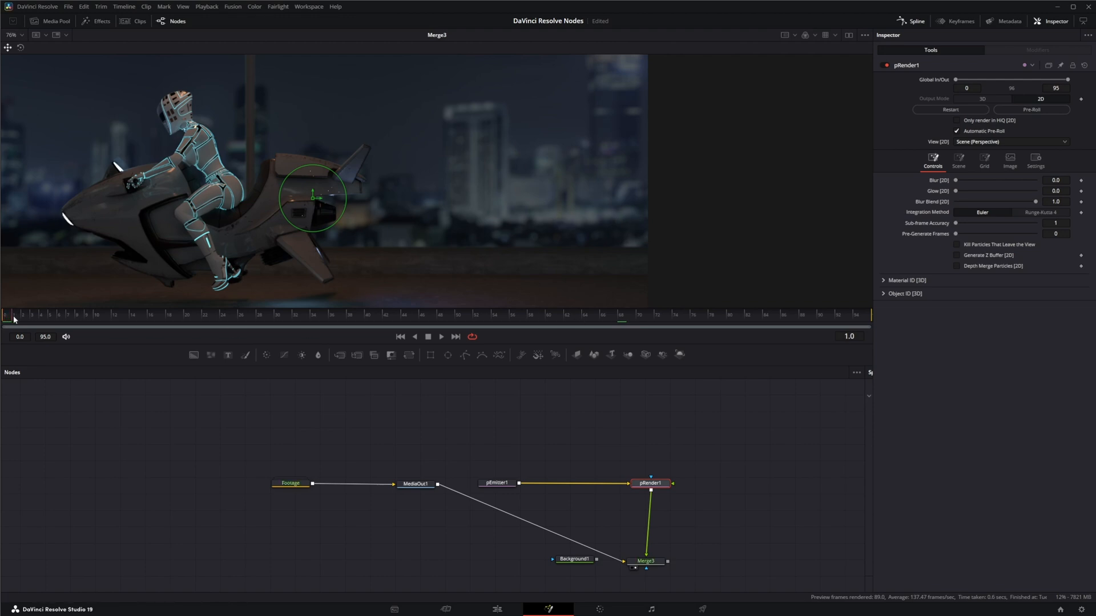
left_click(108, 314)
key("space")
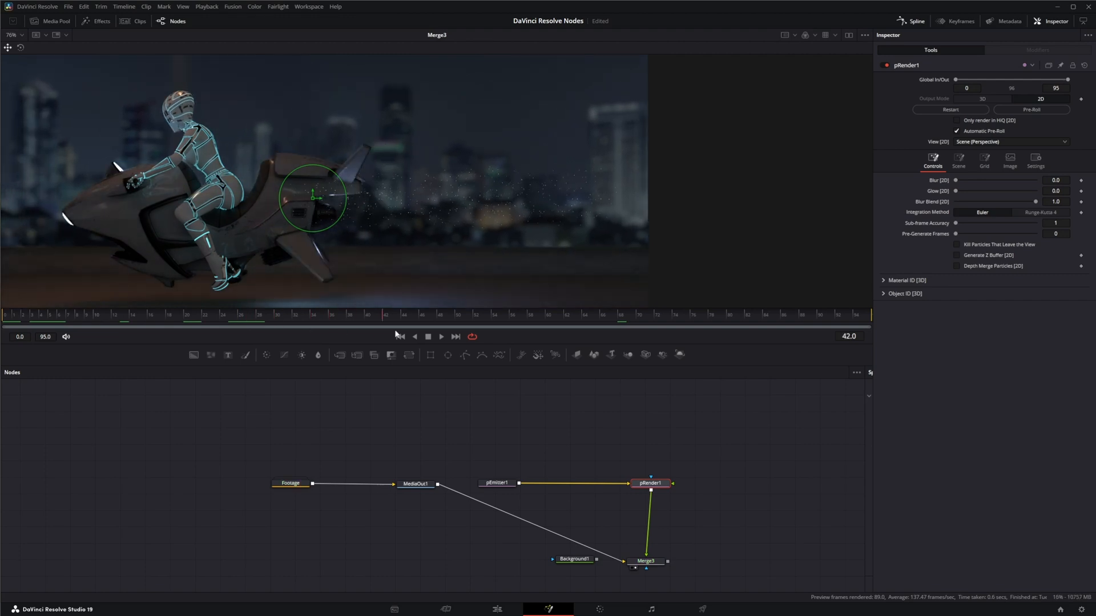
left_click_drag(386, 340, 2, 324)
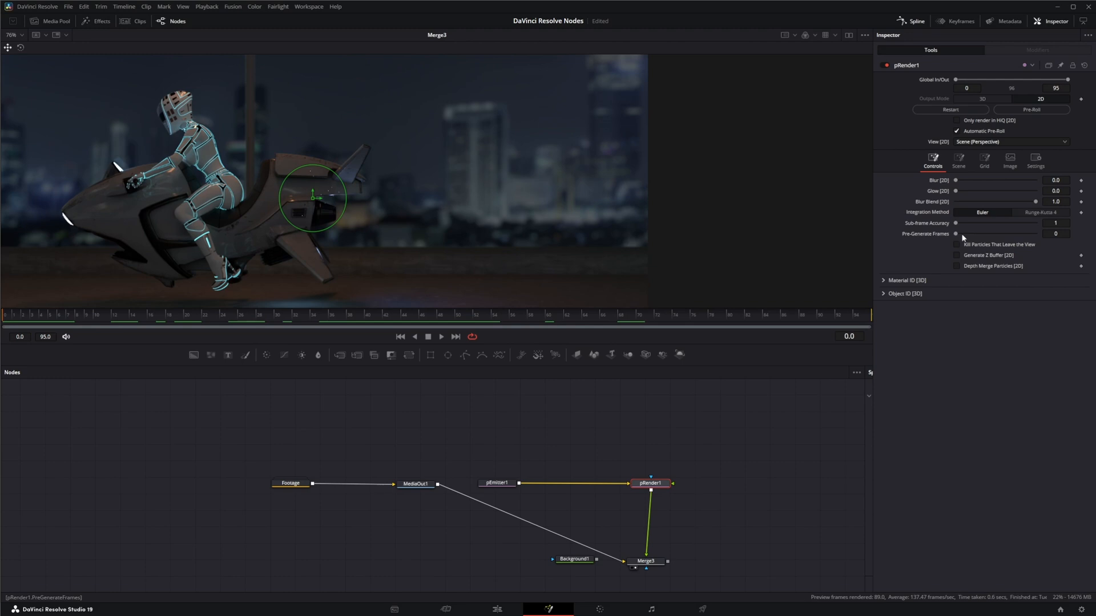
- Set pRender1's Pre-Generate Frames to 48, play the particles up to frame 24 and return to the start
left_click_drag(956, 234, 995, 236)
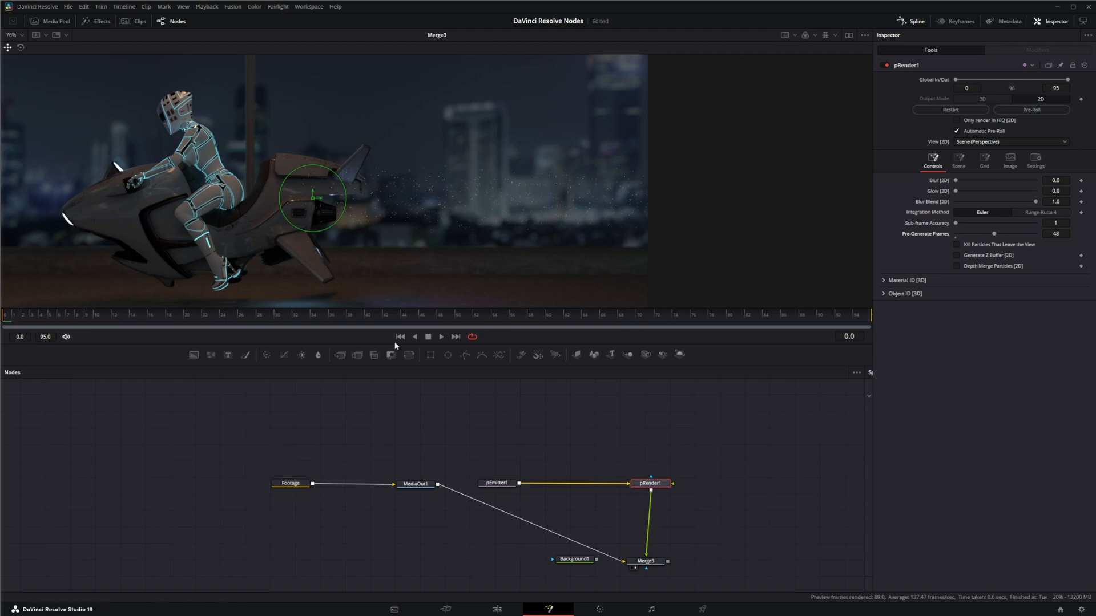
left_click(441, 337)
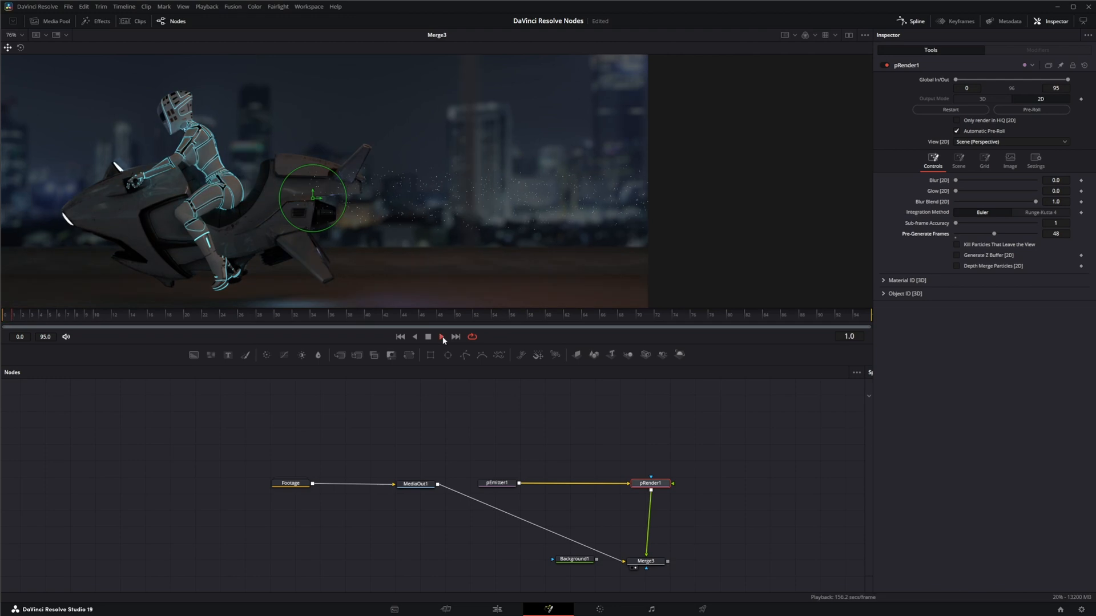
left_click(429, 337)
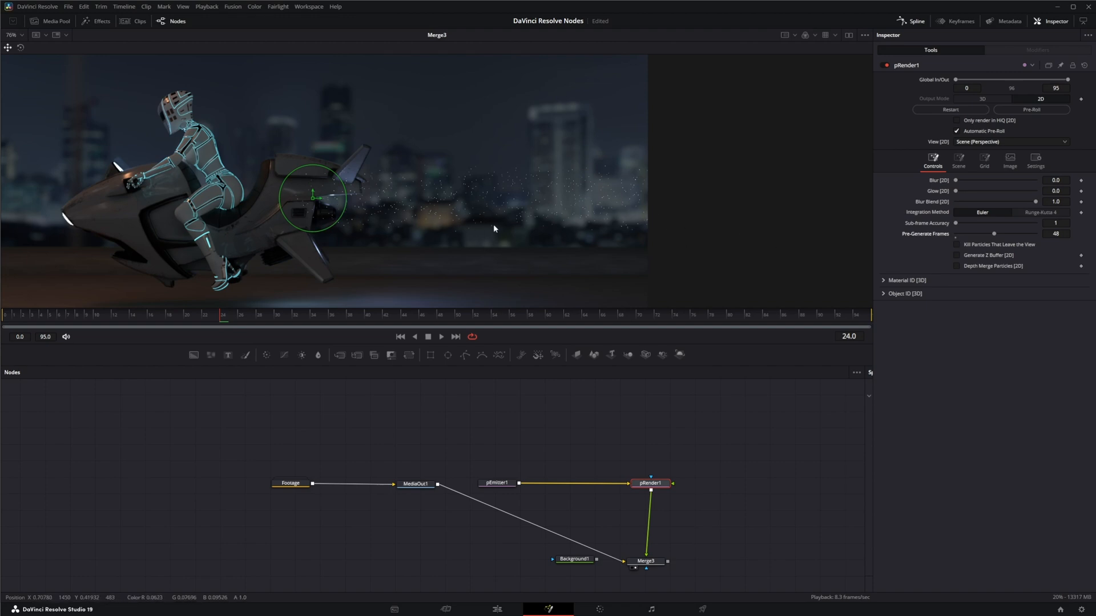
left_click(400, 337)
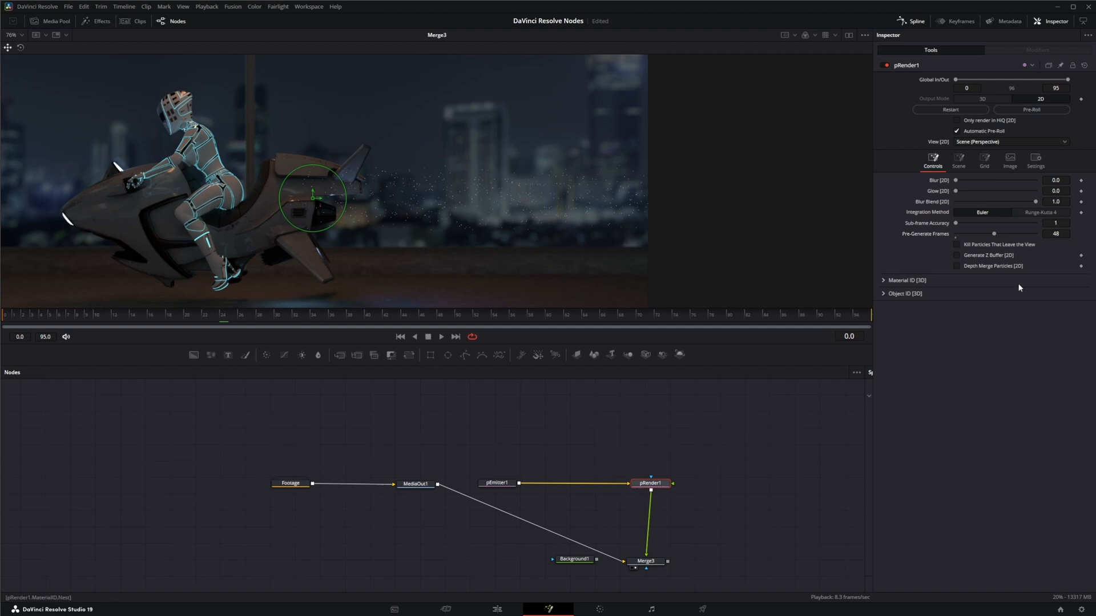
- Set pRender1's Pre-Generate Frames back to 0 and reconnect Background1 as Merge3's background
left_click_drag(993, 235, 983, 238)
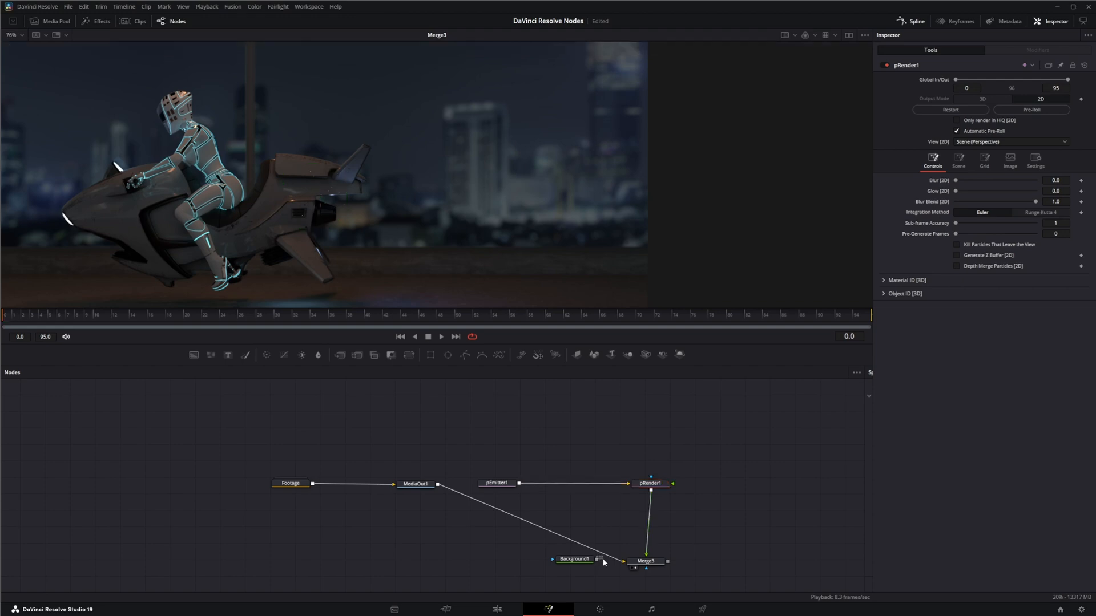
left_click_drag(597, 559, 637, 558)
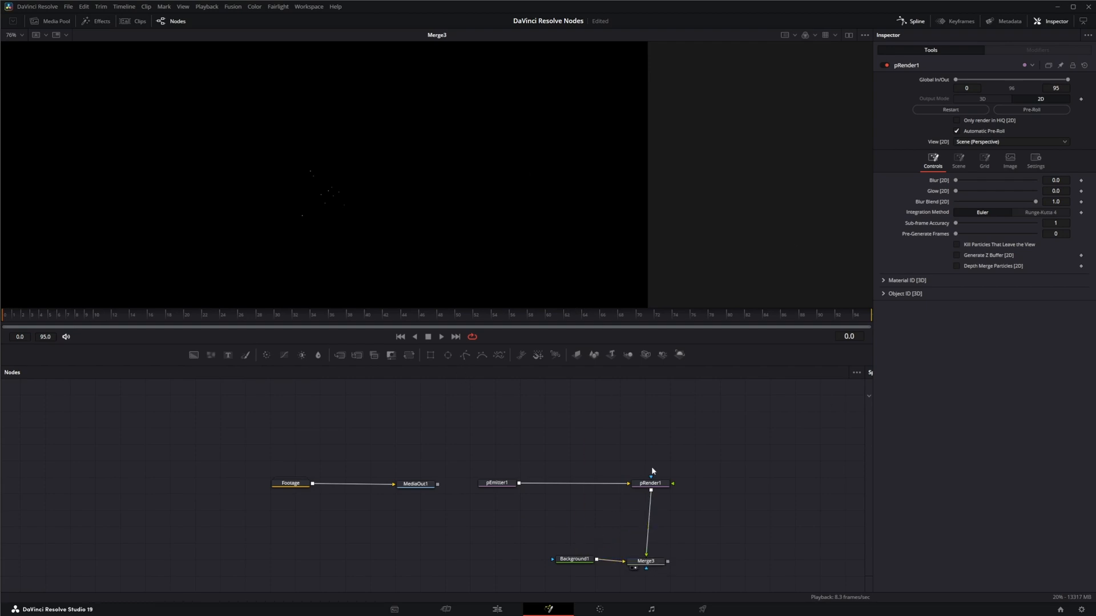
- Enable Kill Particles That Leave the View on pRender1, checking frames 38 to 77 and comparing with it off at frame 77
left_click(650, 485)
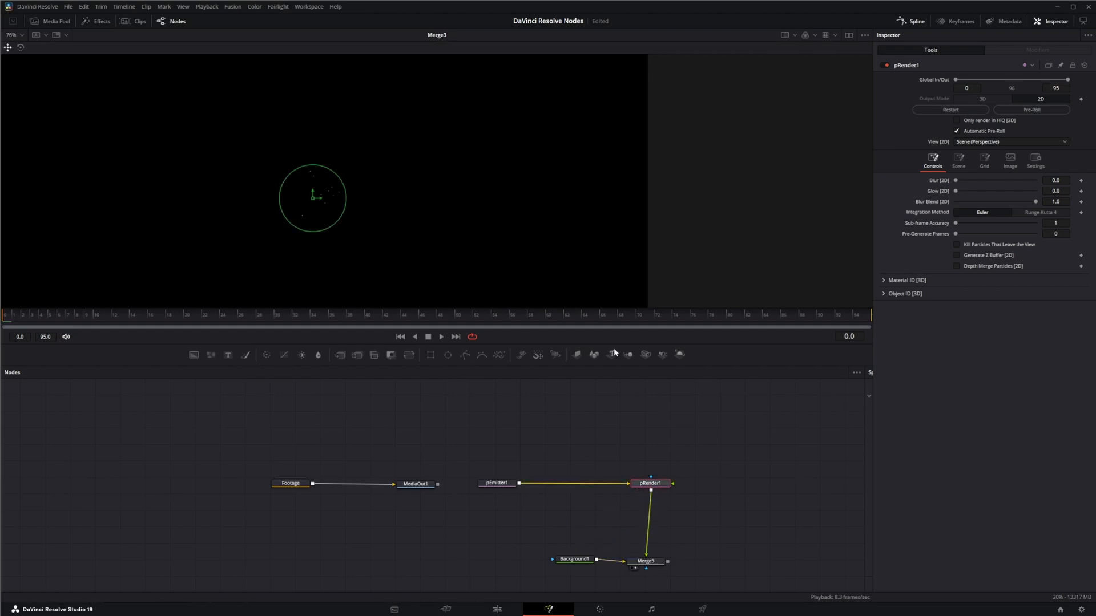
left_click(350, 309)
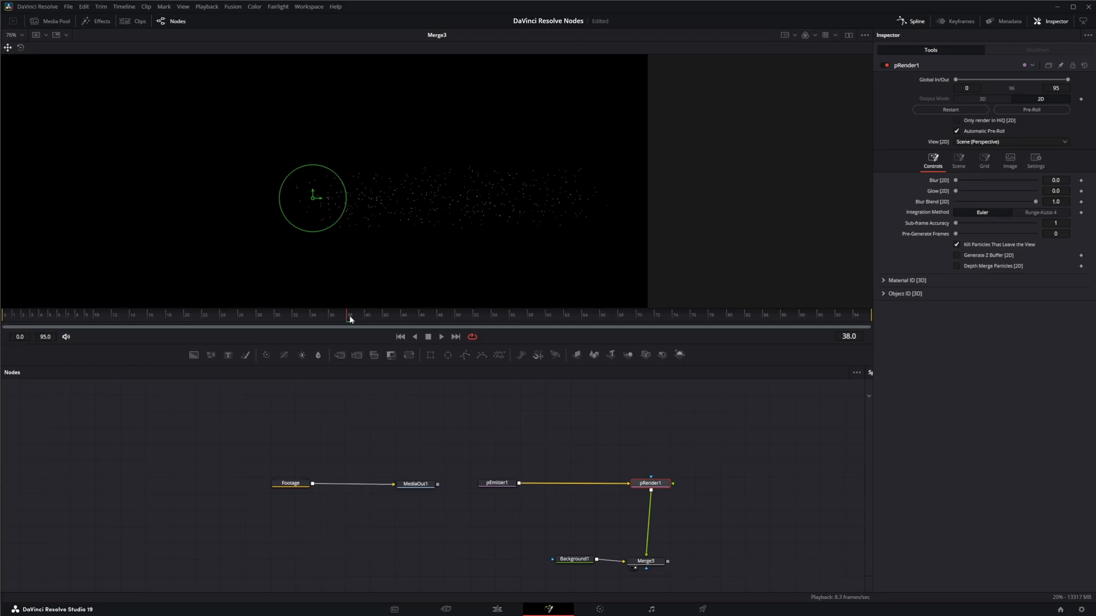
left_click_drag(350, 318, 702, 316)
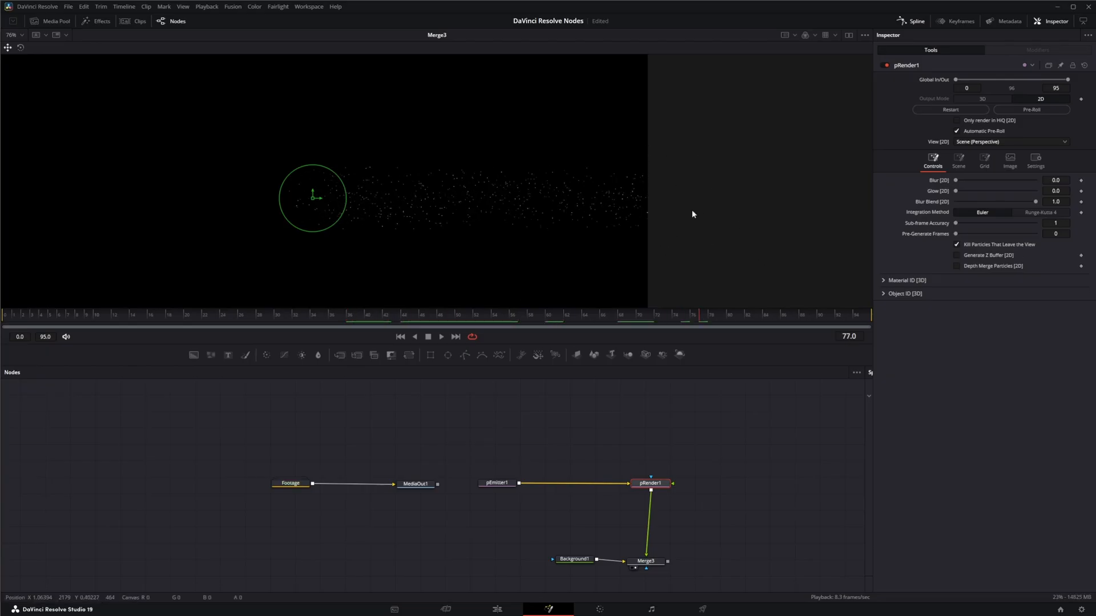
key("ctrl+s")
left_click(957, 245)
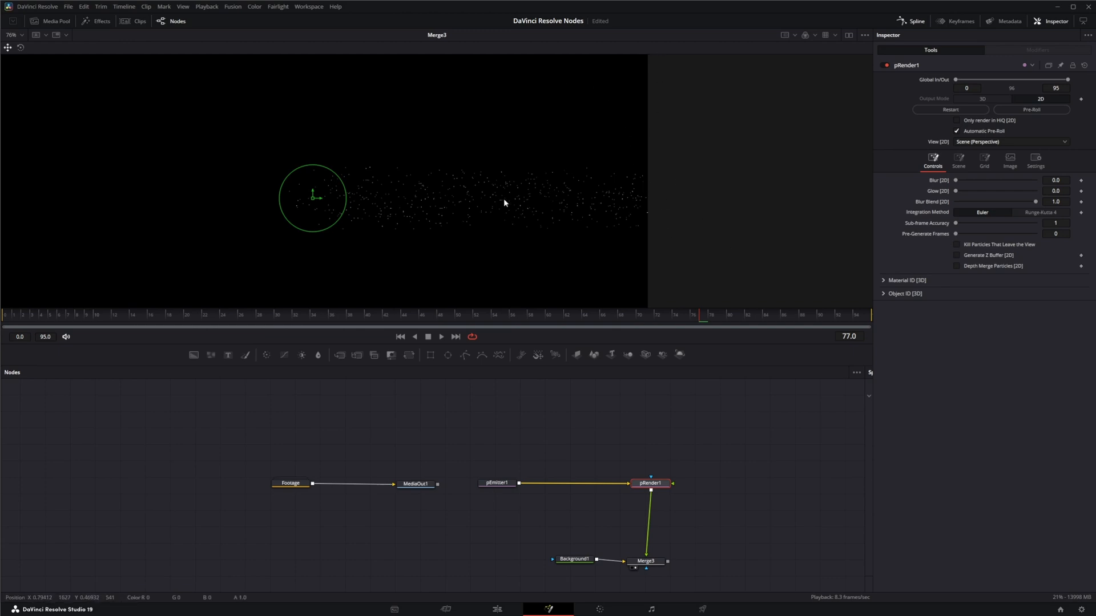
left_click(957, 245)
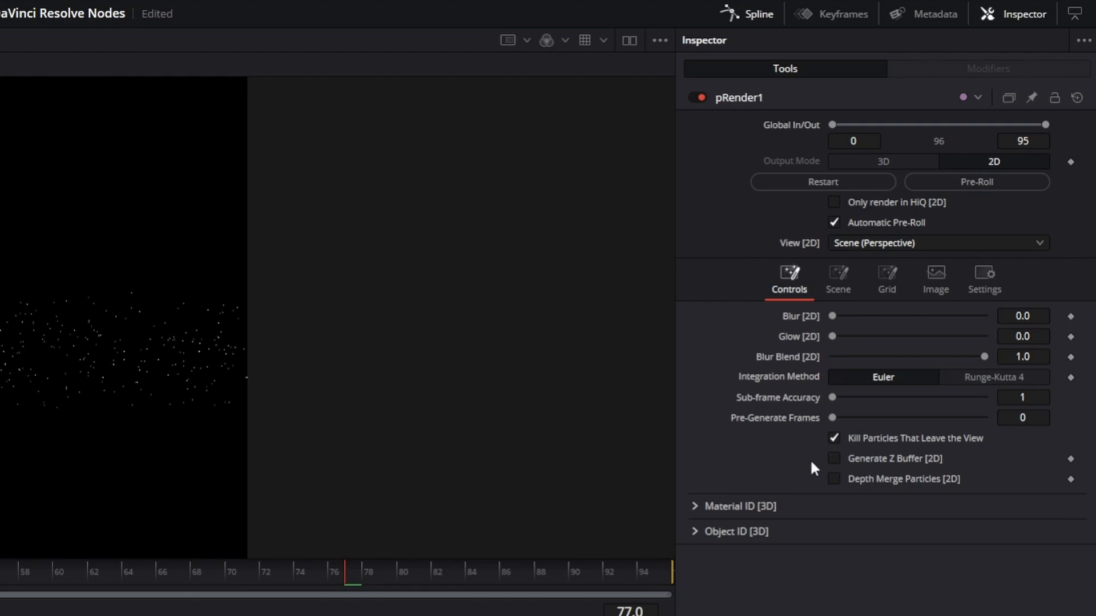
- Enable Generate Z Buffer and Depth Merge Particles on pRender1, and check Merge3's Depth Merge channel settings
left_click(835, 459)
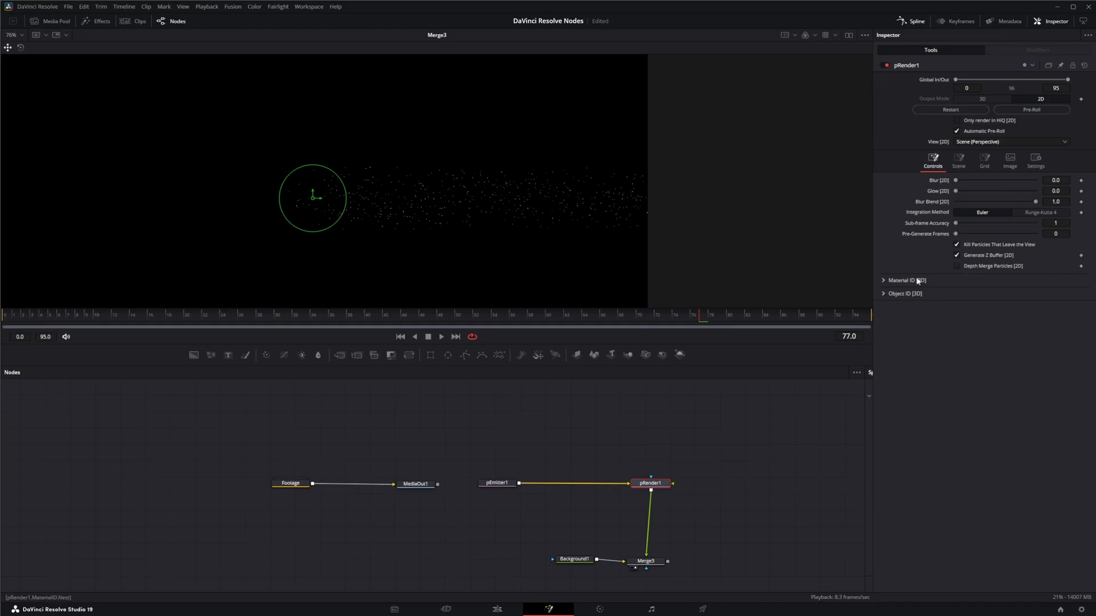
left_click(647, 563)
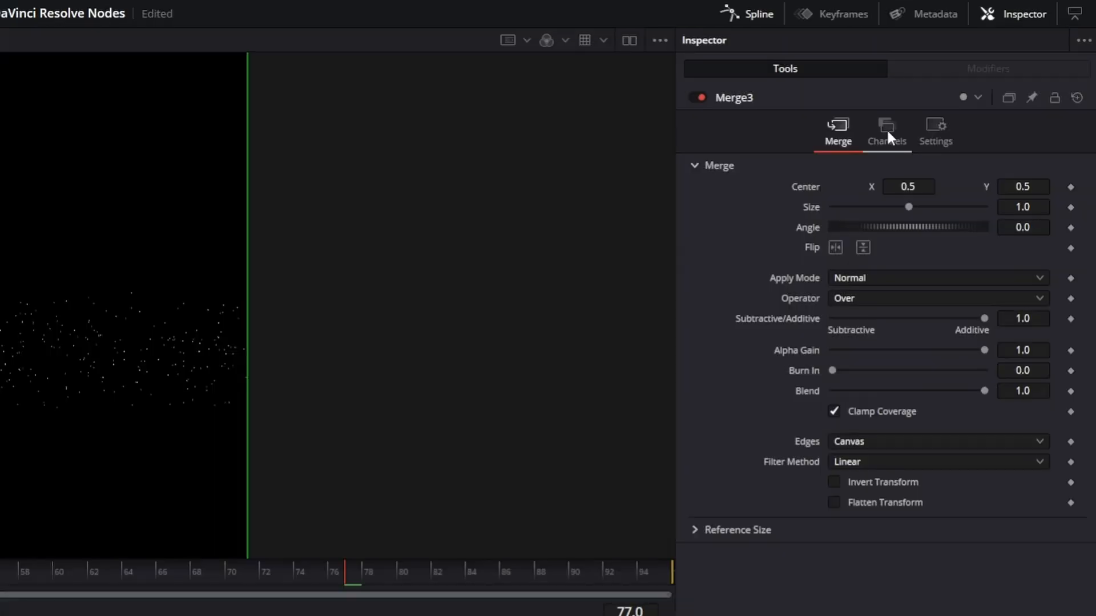
left_click(987, 84)
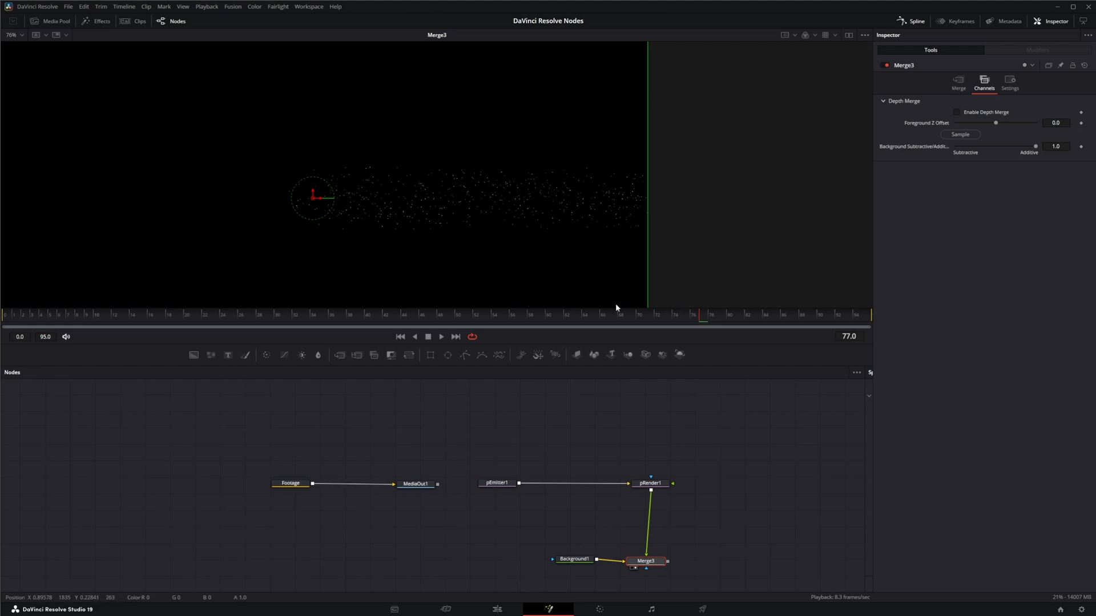
left_click(650, 487)
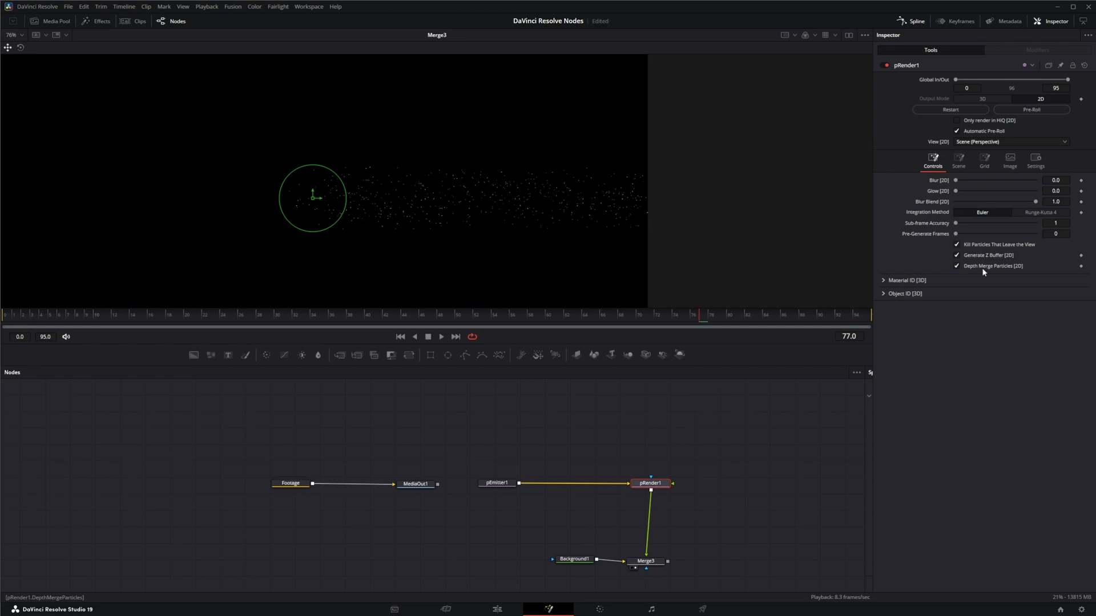
left_click(642, 561)
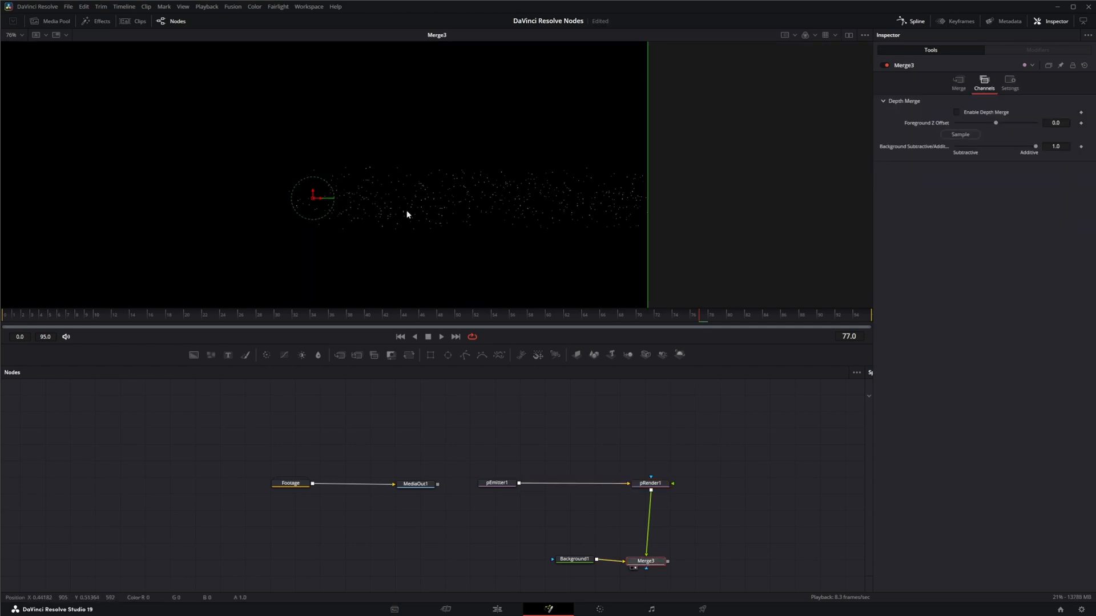
- Try Enable Depth Merge on Merge3 with a slightly raised Foreground Z Offset, and turn Depth Merge off again
left_click(957, 113)
mouse_move(996, 122)
left_mouse_down()
mouse_move(976, 123)
mouse_move(1012, 122)
mouse_move(1002, 123)
left_mouse_up()
left_click(956, 112)
- Disable Depth Merge Particles on pRender1 and align the Merge3 node directly beneath it
left_click(652, 484)
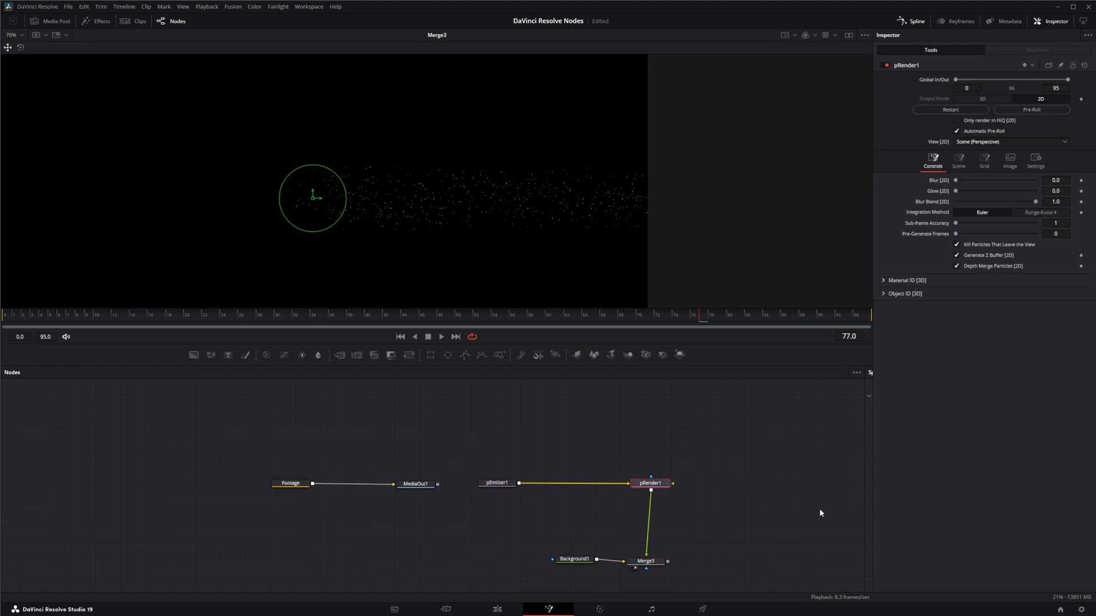
left_click(957, 266)
left_click_drag(644, 564, 649, 560)
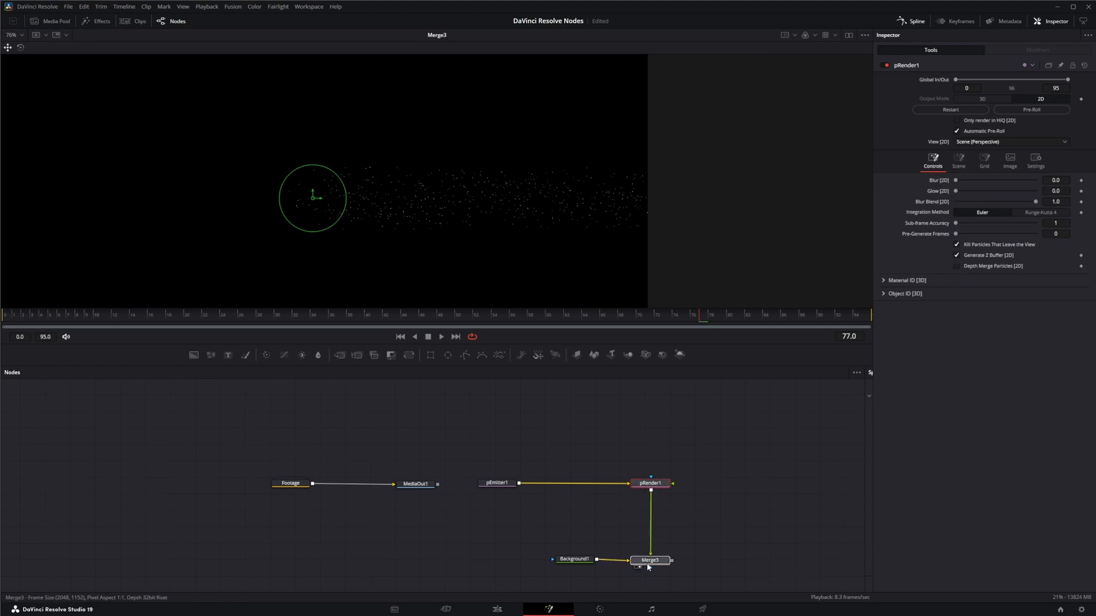
- Try shifting pRender1's scene Translation on the X, Y and Z axes, and reset the values to 0
left_click(958, 161)
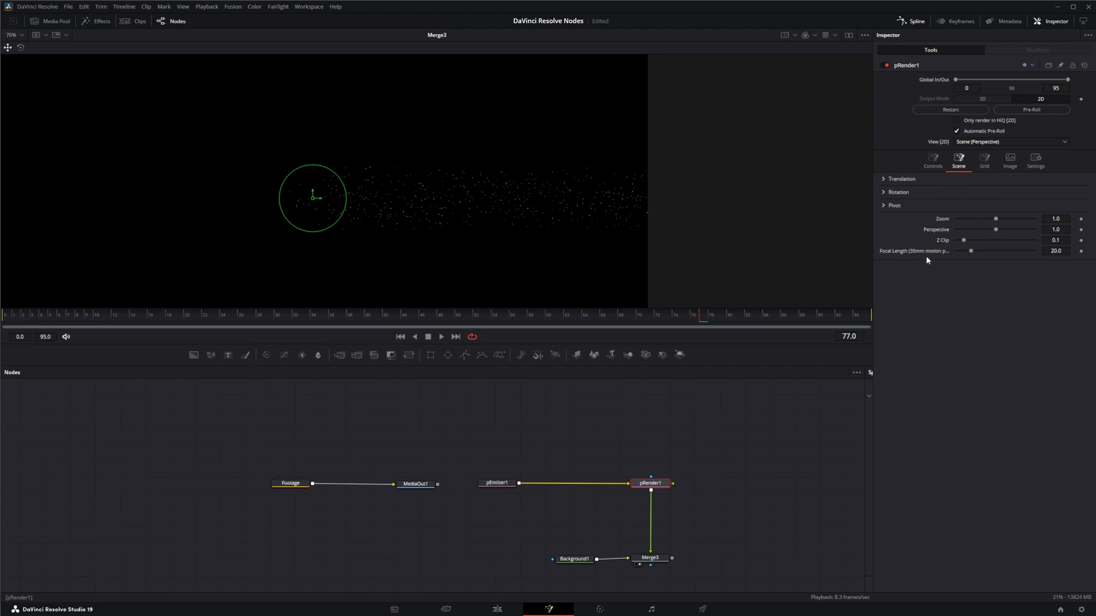
left_click(883, 179)
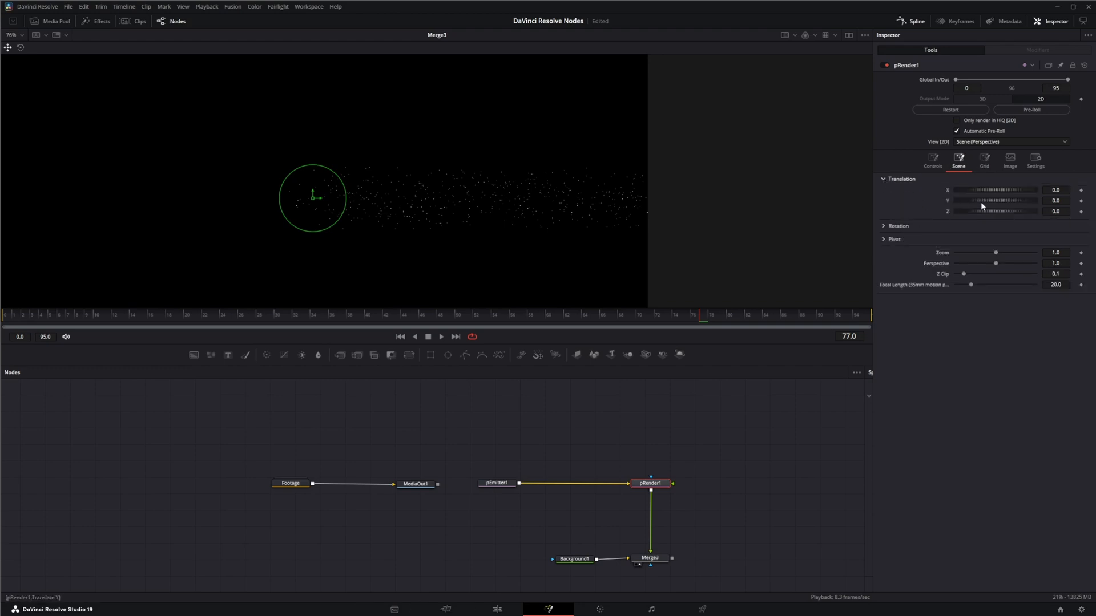
left_click_drag(993, 189, 986, 212)
double_click(947, 188)
double_click(948, 211)
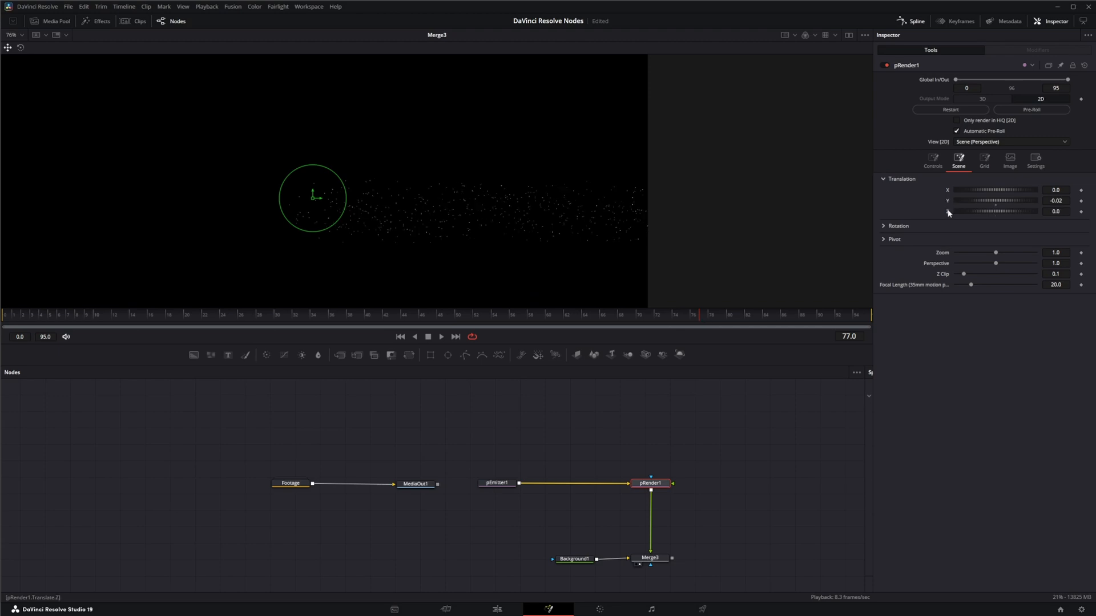
left_click(884, 179)
- Try pRender1's scene Rotation with the XYZ order on all three axes, and reset the angles to 0
left_click(883, 192)
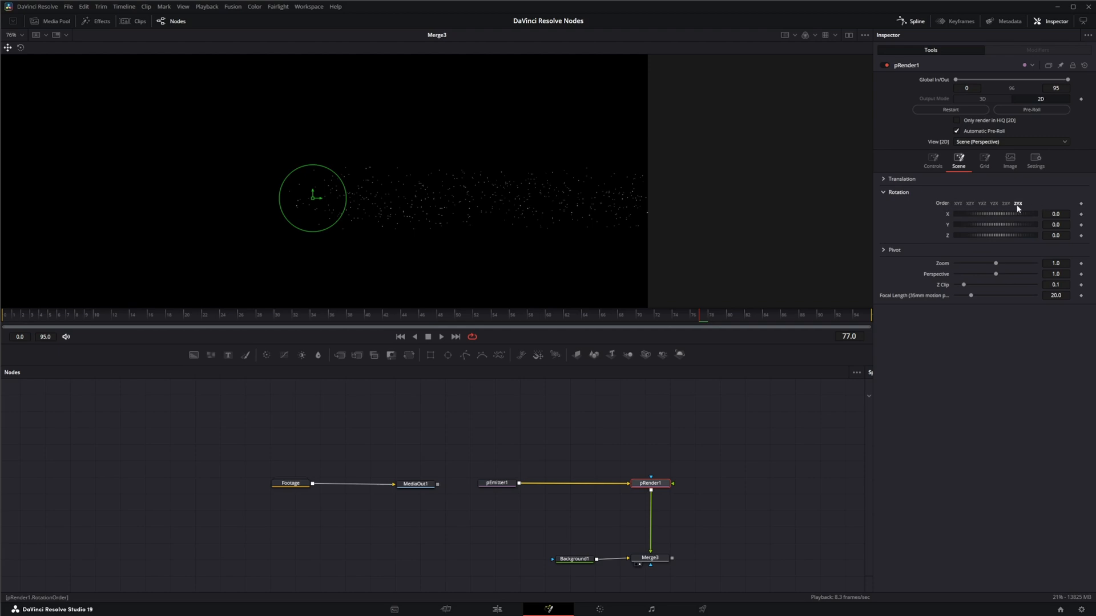
left_click(958, 204)
left_click_drag(970, 213, 982, 235)
double_click(948, 215)
double_click(948, 225)
double_click(948, 236)
left_click(898, 194)
- Try pRender1's scene Pivot with X at 1000, Y at 0.889 and Z at 0.374, check other frames, and reset the pivot
left_click(883, 205)
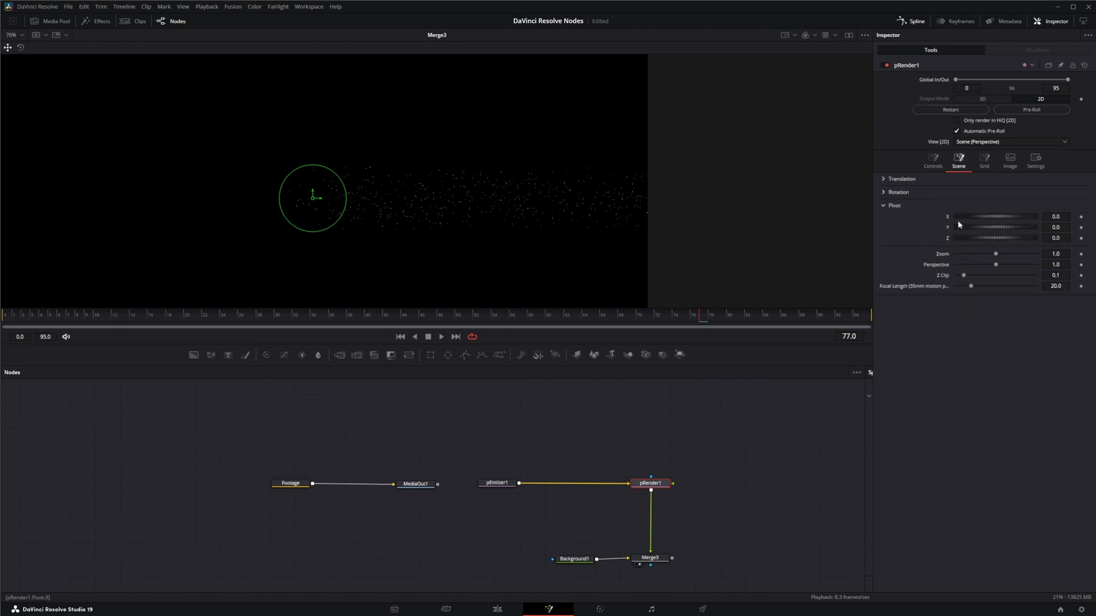
left_click_drag(988, 218, 1035, 230)
left_click(1063, 217)
left_click_drag(697, 316, 667, 321)
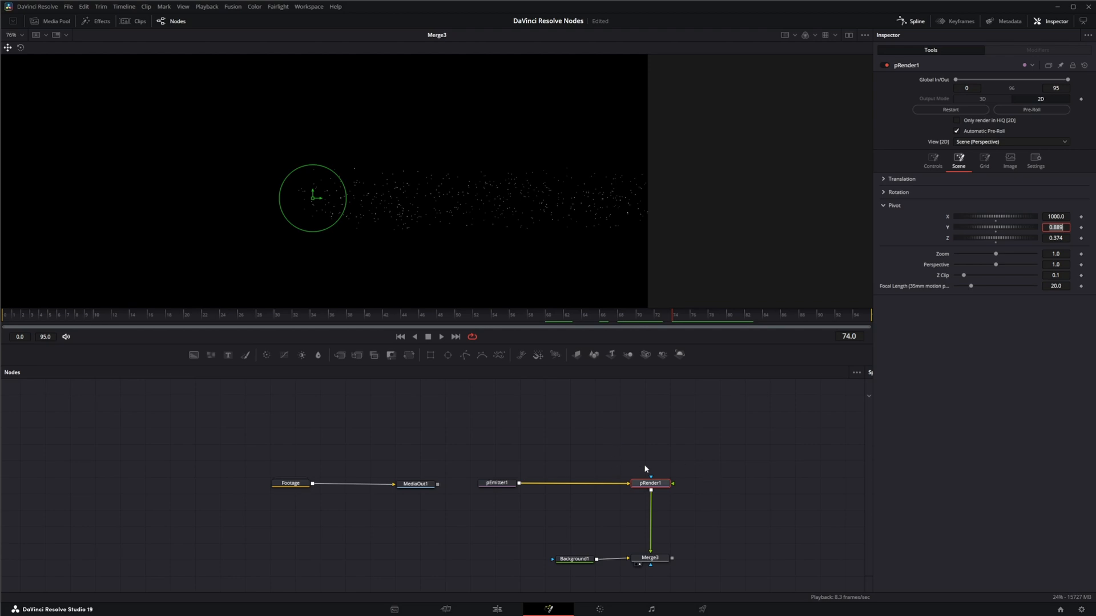
left_click_drag(674, 484, 735, 412)
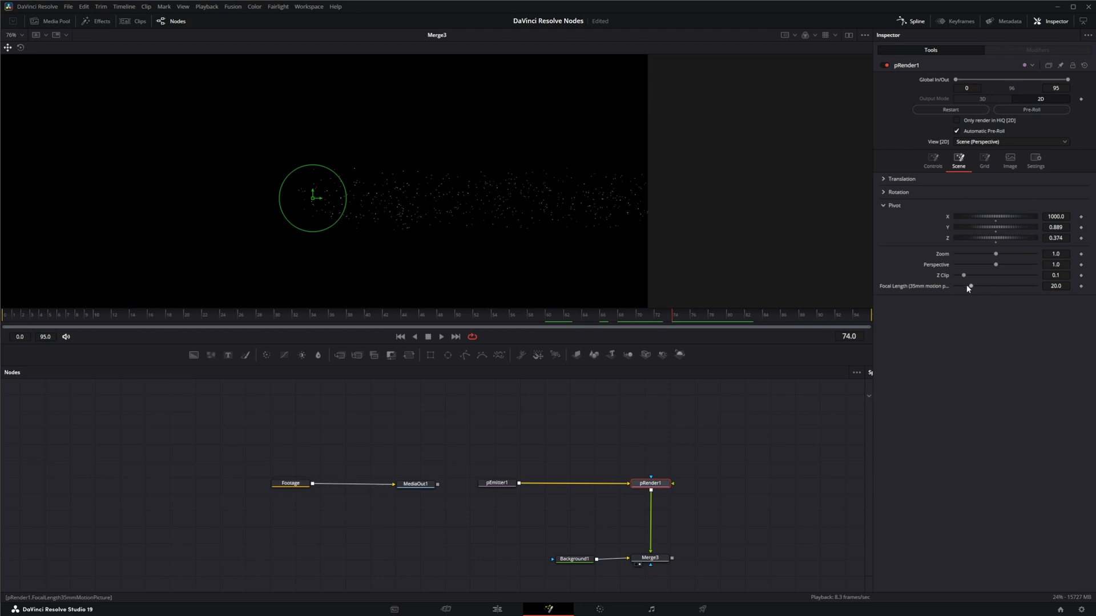
double_click(949, 218)
double_click(946, 238)
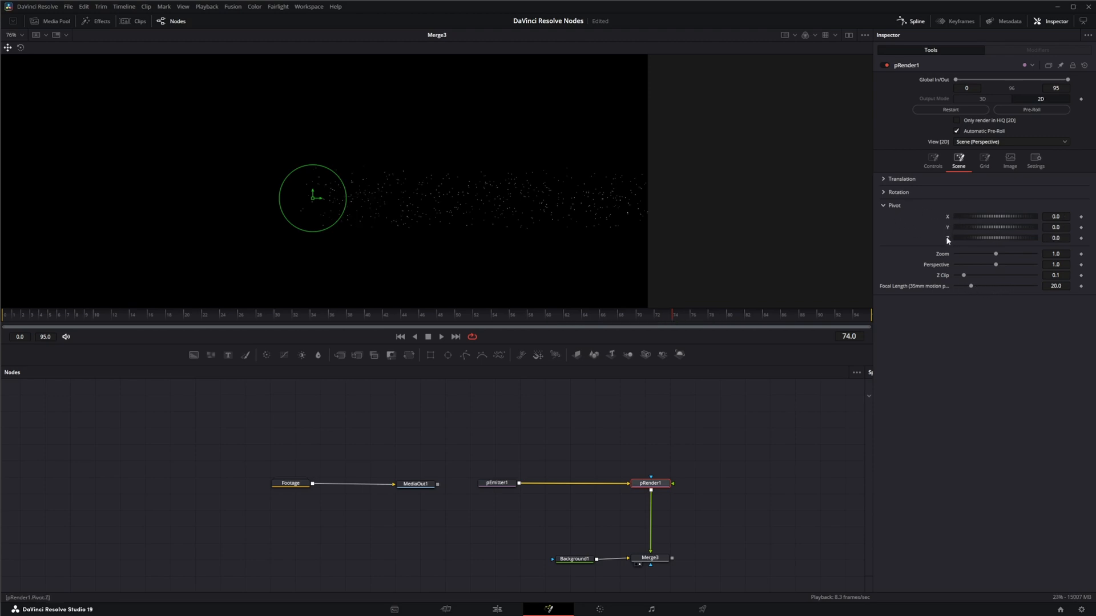
left_click(883, 206)
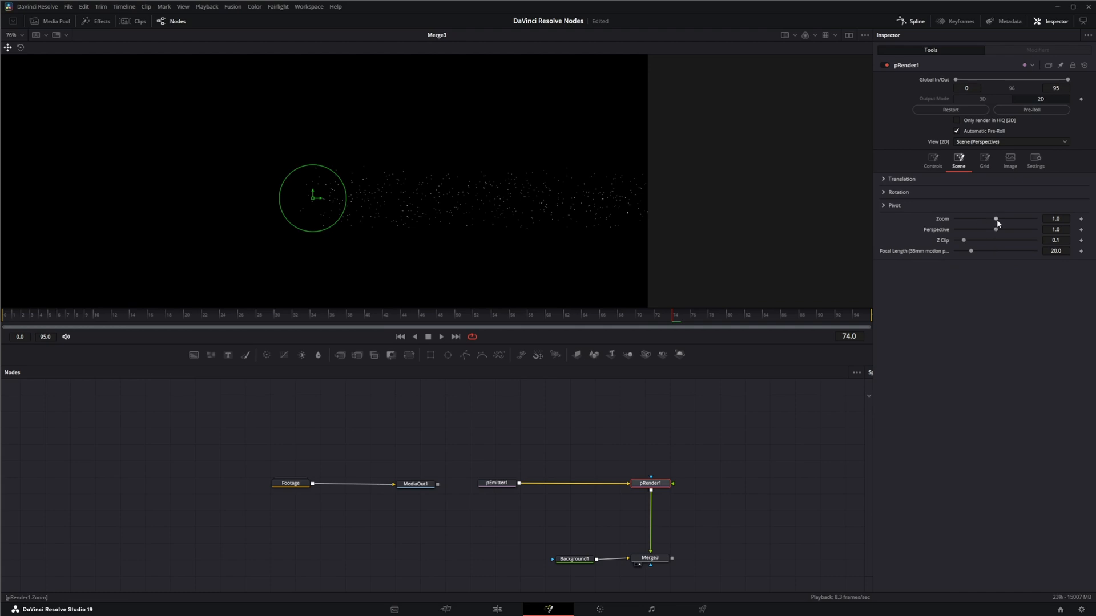
- Try different Zoom, Perspective and Z Clip values in pRender1's scene settings, and restore the Z Clip default
left_click_drag(997, 220, 975, 230)
mouse_move(999, 230)
left_mouse_down()
mouse_move(988, 230)
mouse_move(999, 233)
left_mouse_up()
left_click(996, 234)
left_click_drag(964, 240, 997, 233)
double_click(947, 243)
- Test pRender1's Perspective, Z Clip and Focal Length, saving the project in between, and reset them to their defaults
left_click_drag(996, 230, 1001, 232)
key("ctrl+s")
left_click_drag(963, 240, 964, 242)
left_click_drag(673, 484, 706, 404)
double_click(937, 232)
mouse_move(971, 252)
left_mouse_down()
mouse_move(1006, 253)
mouse_move(970, 254)
left_mouse_up()
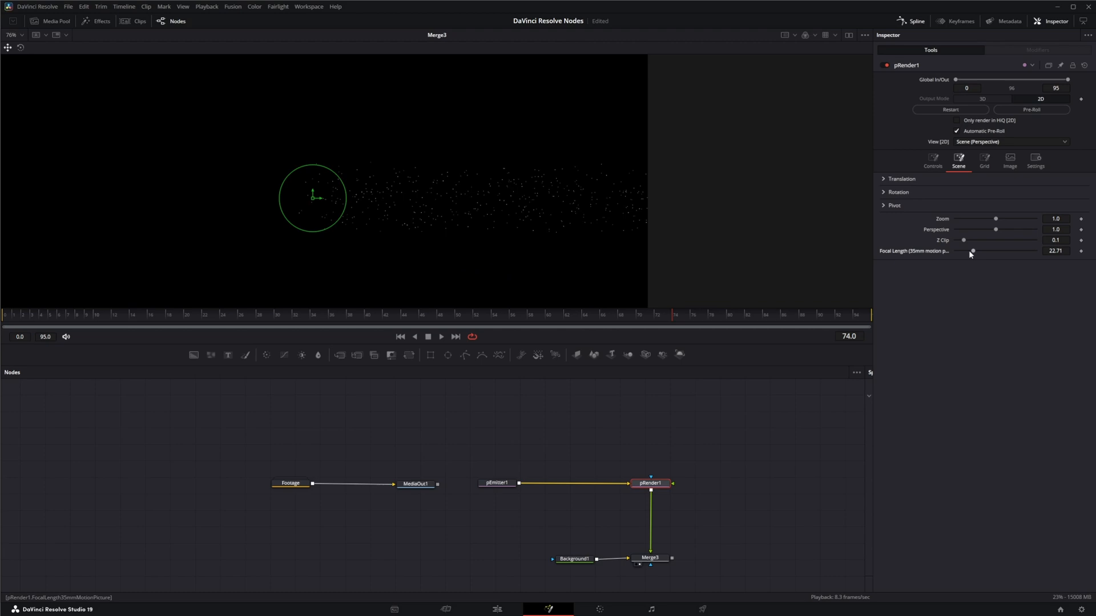
double_click(929, 252)
- Enable Show Grid in pRender1's grid settings
left_click(985, 162)
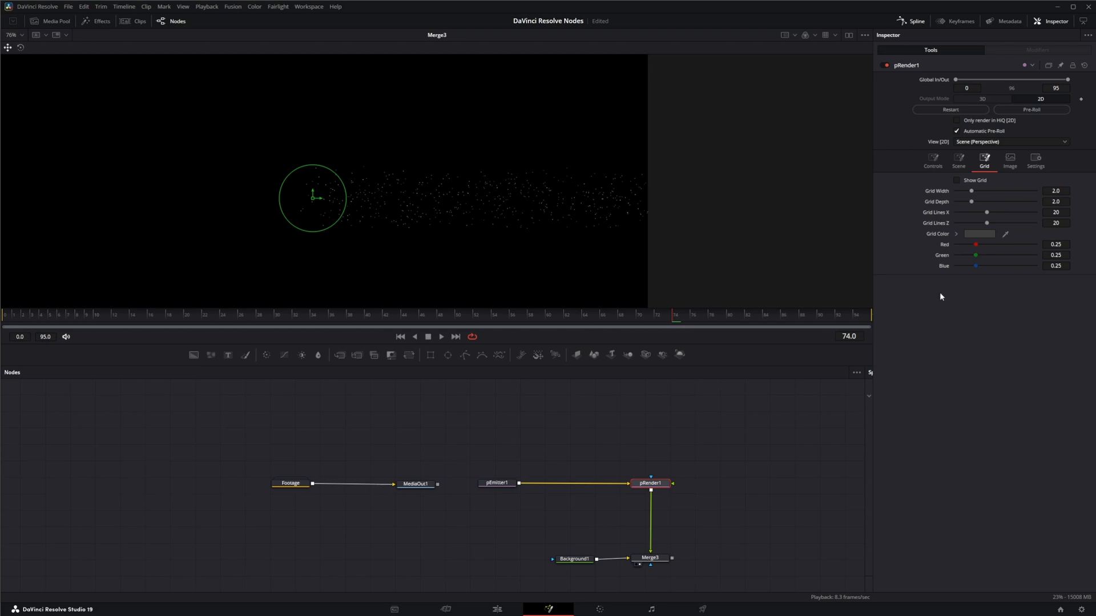
left_click(956, 180)
left_click(956, 180)
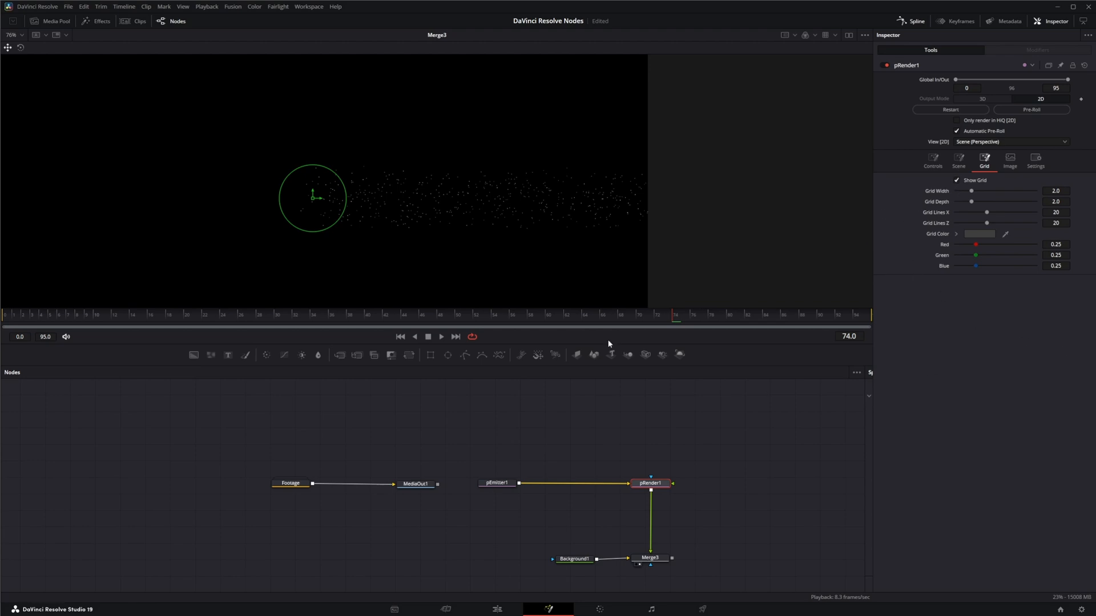
left_click(957, 180)
- Disconnect pRender1 from Merge3, switch its Output Mode to 3D, and view it to examine the grid around the particles
left_click_drag(651, 551, 649, 512)
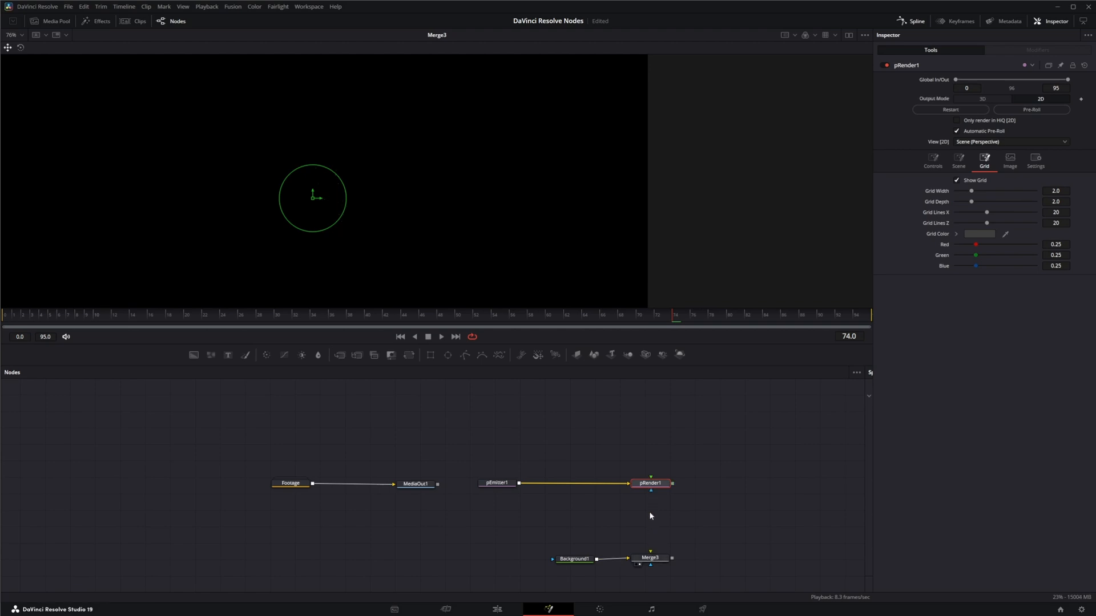
left_click(992, 97)
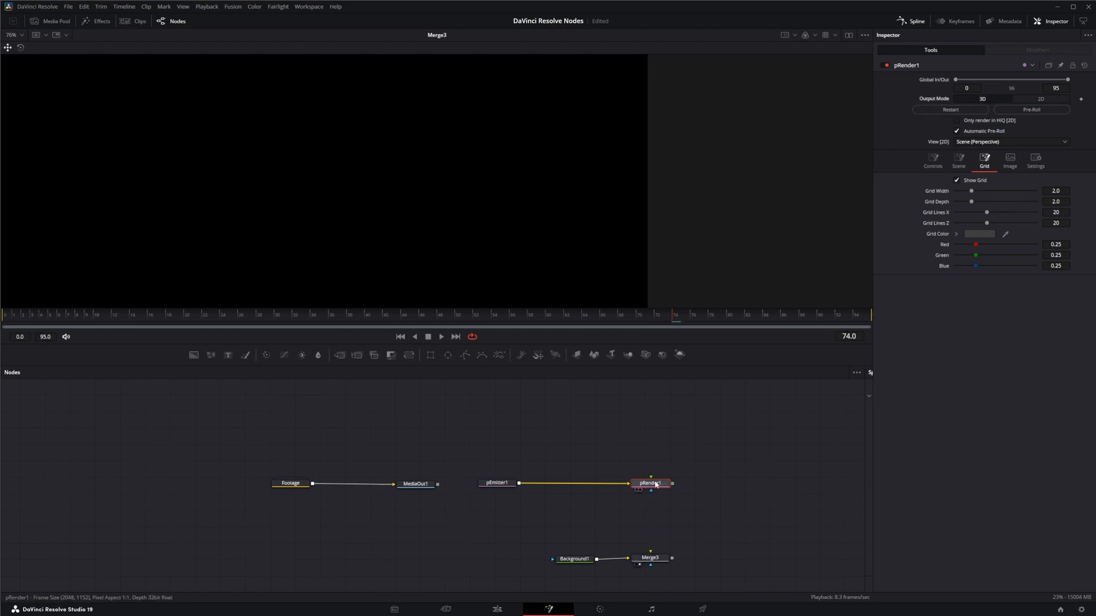
left_click_drag(651, 484, 560, 250)
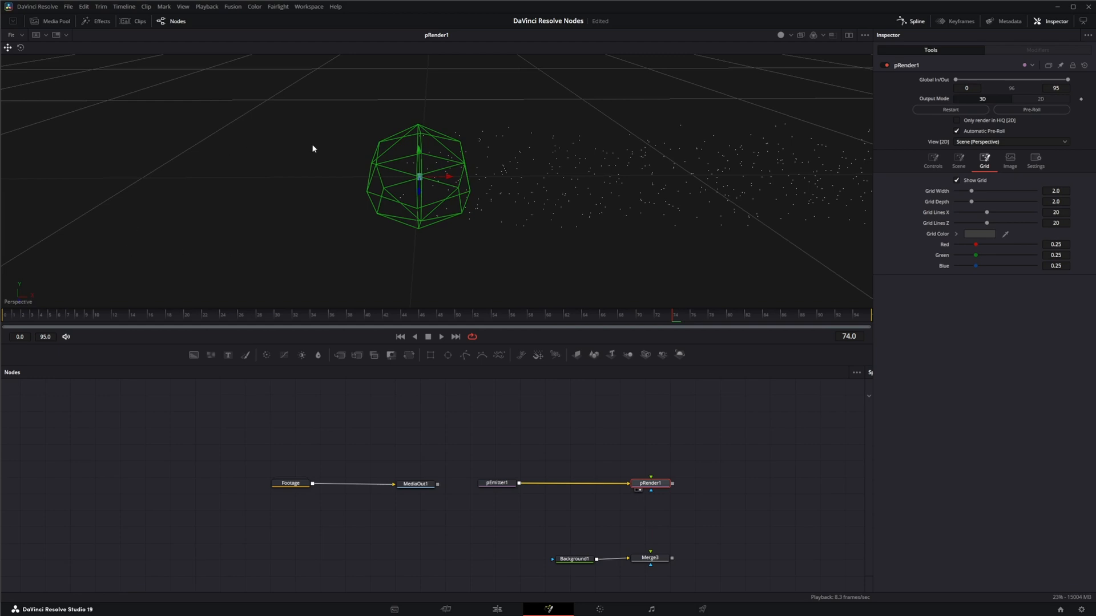
scroll(591, 259, "down", 2)
scroll(591, 259, "up", 2)
scroll(503, 238, "down", 8)
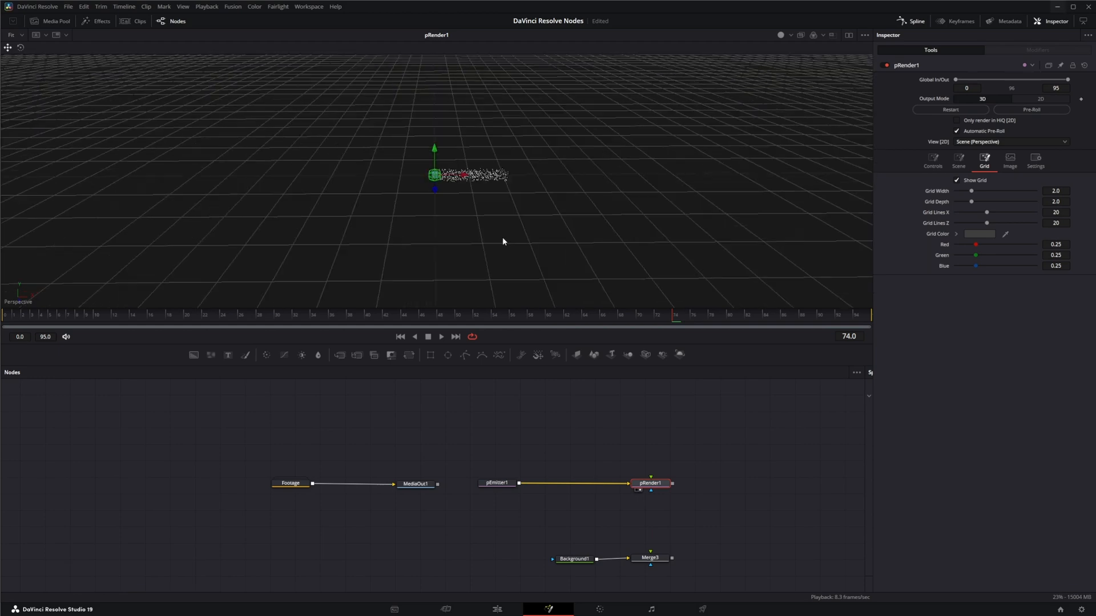
scroll(502, 242, "down", 1)
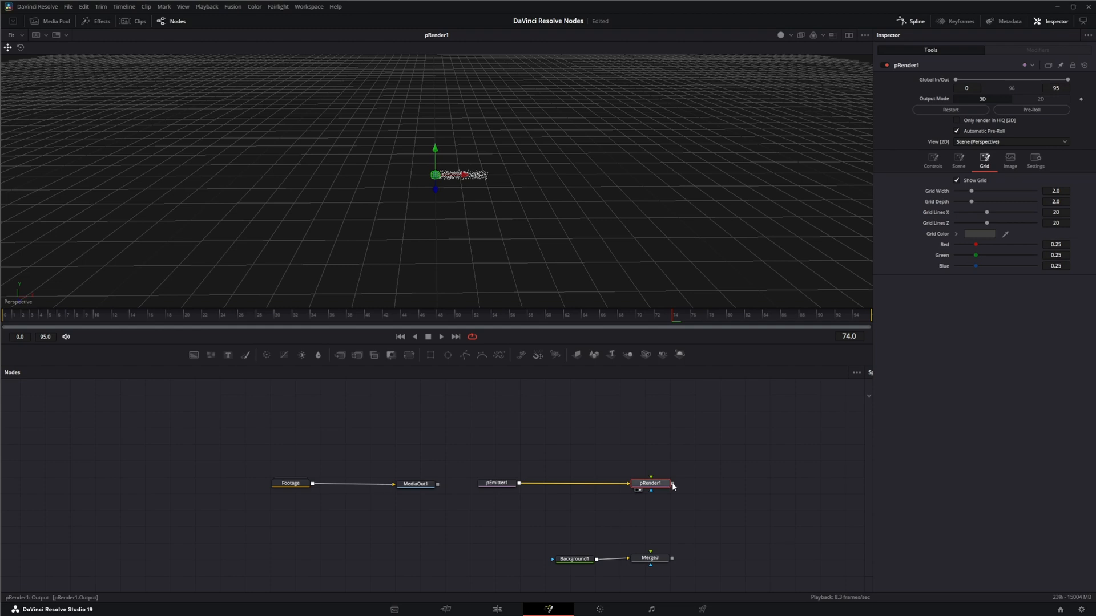
- Switch pRender1's Output Mode back to 2D, reconnect it to Merge3's foreground, and display Merge3 in the viewer
left_click(1042, 100)
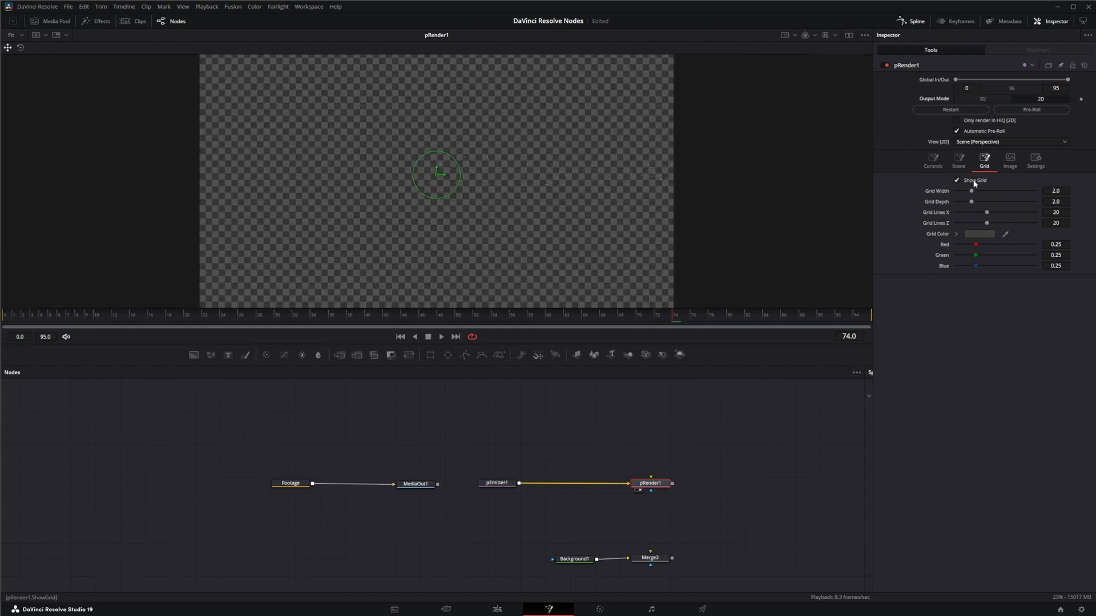
left_click_drag(672, 484, 652, 556)
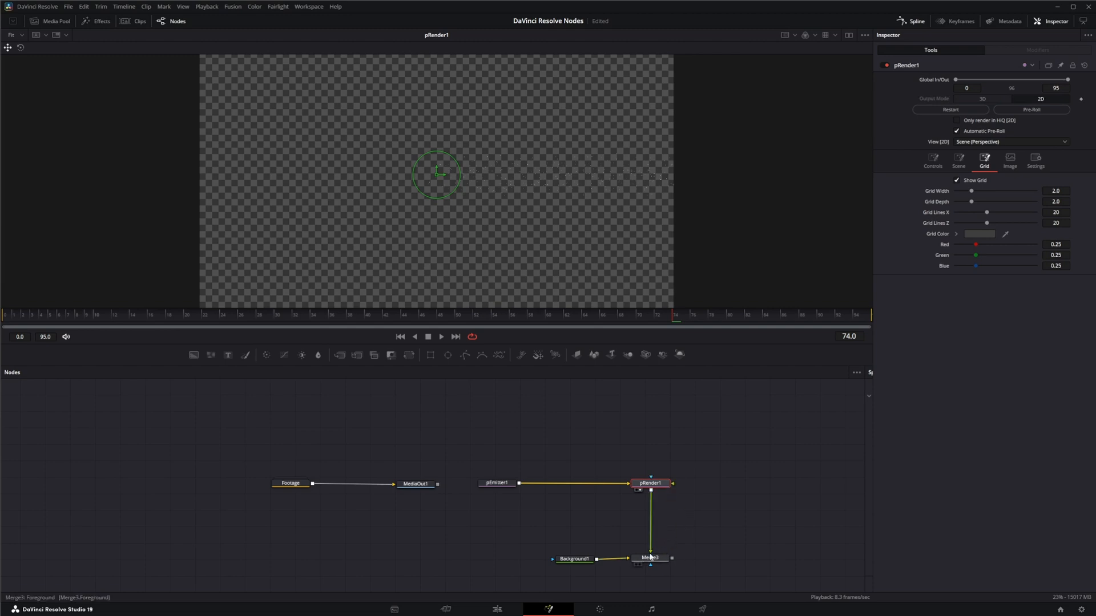
left_click(649, 560)
key("1")
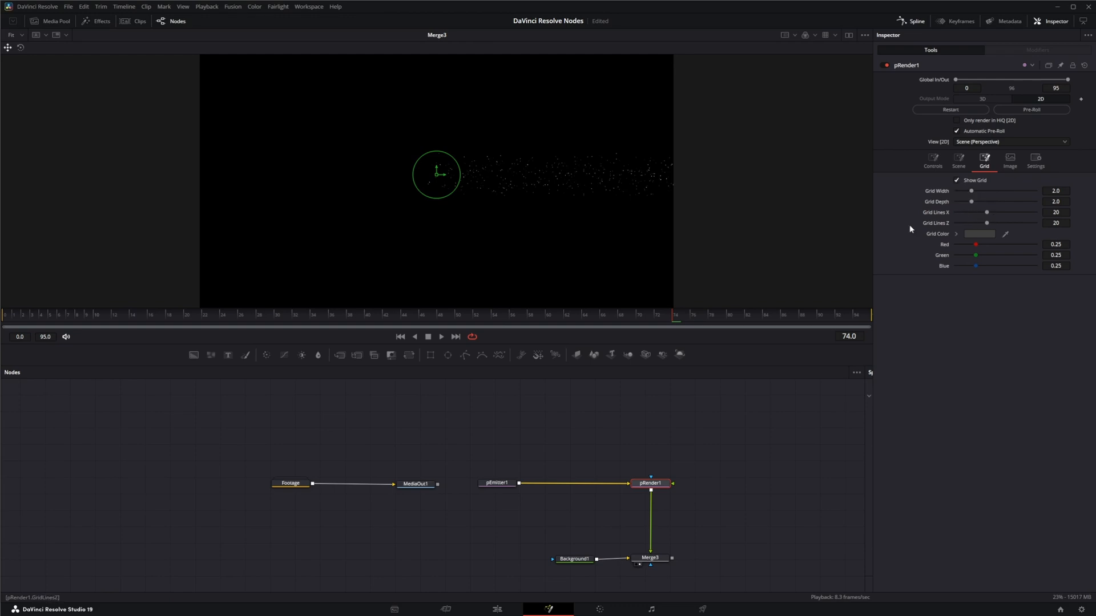
- Review pRender1's grid size controls and image Process Mode options, keeping Full Frames, and check the frame resolution in the viewer
left_click_drag(982, 192, 998, 223)
left_click(1011, 159)
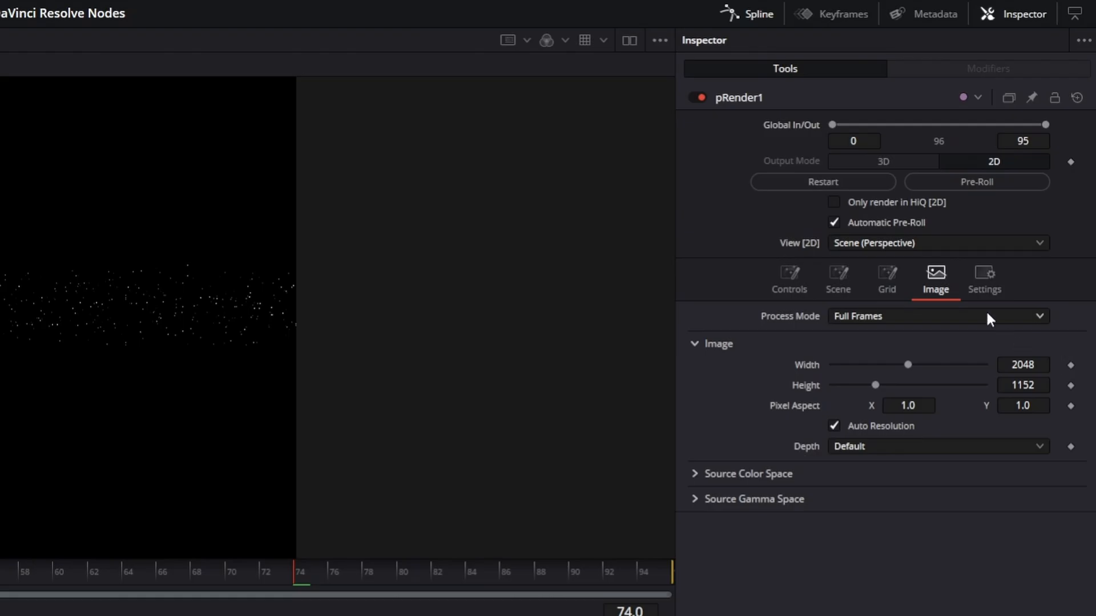
left_click(851, 318)
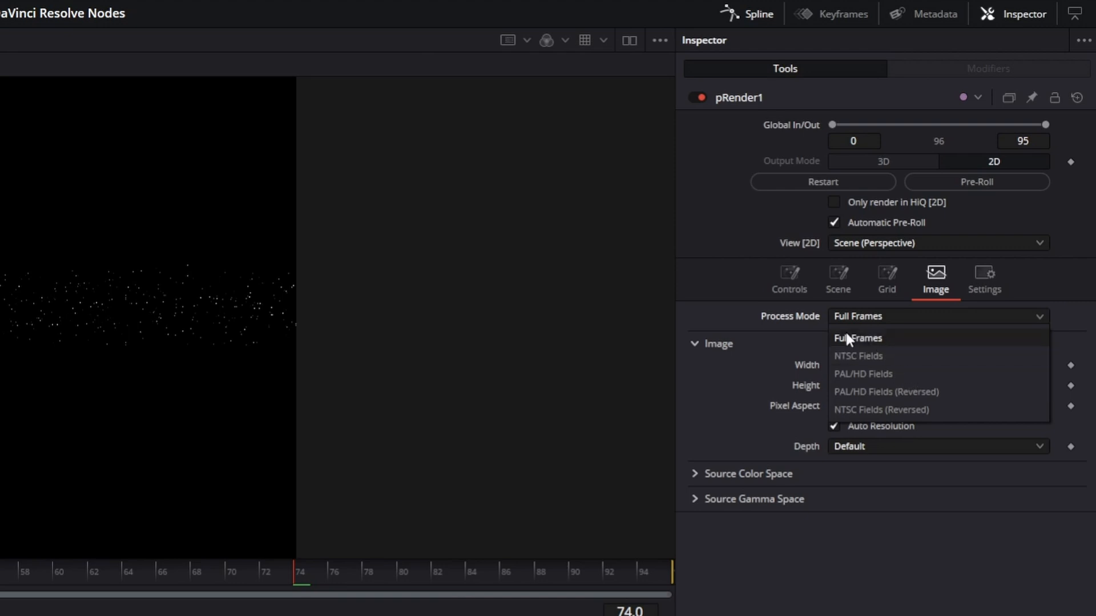
left_click(875, 321)
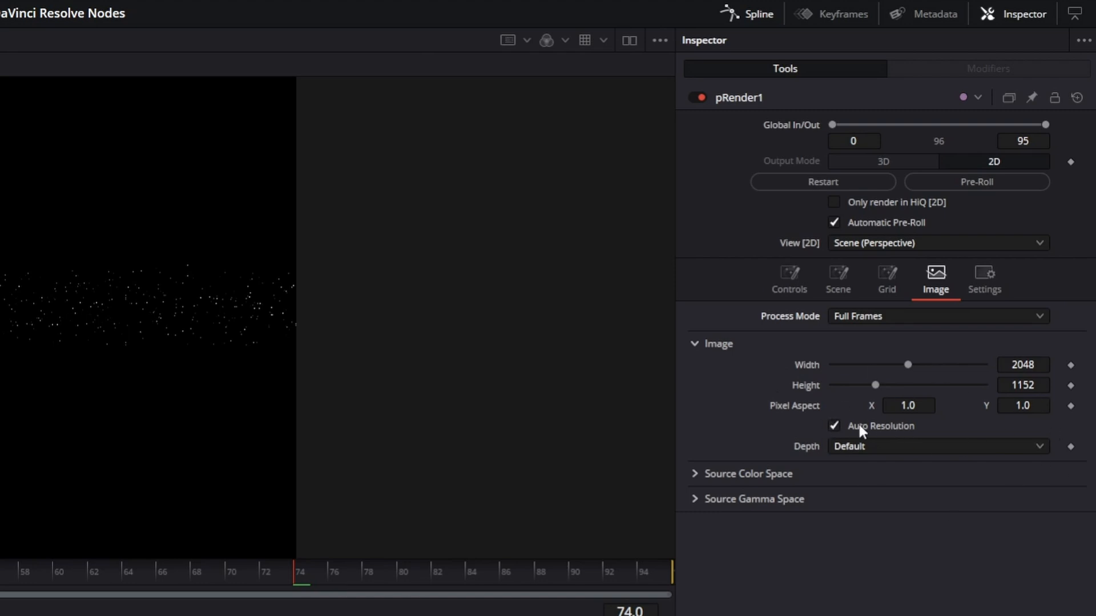
left_click_drag(374, 242, 339, 344)
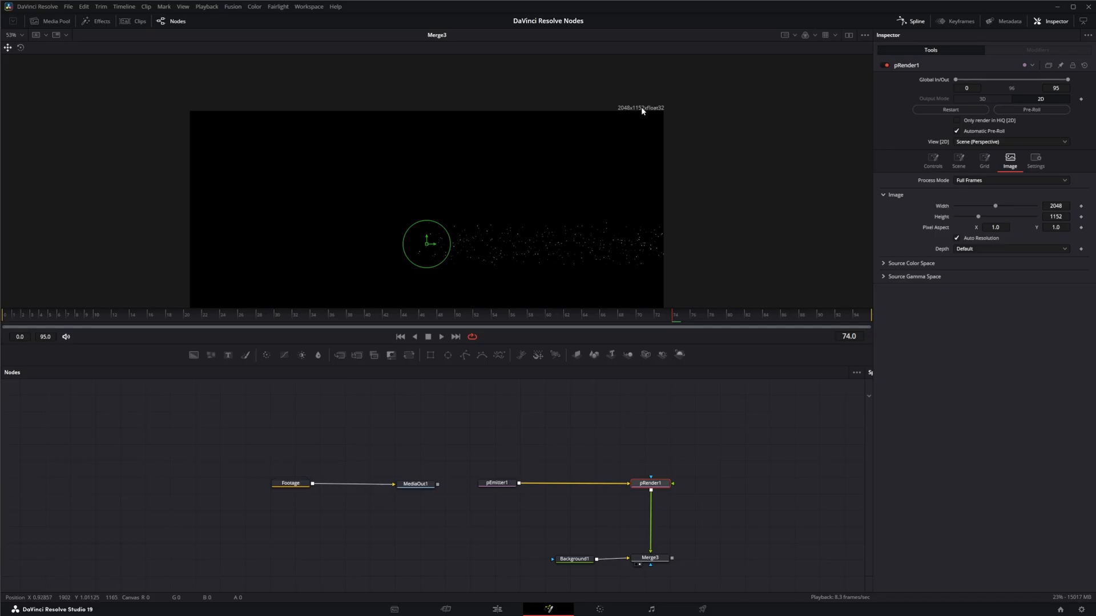
left_click_drag(387, 420, 393, 286)
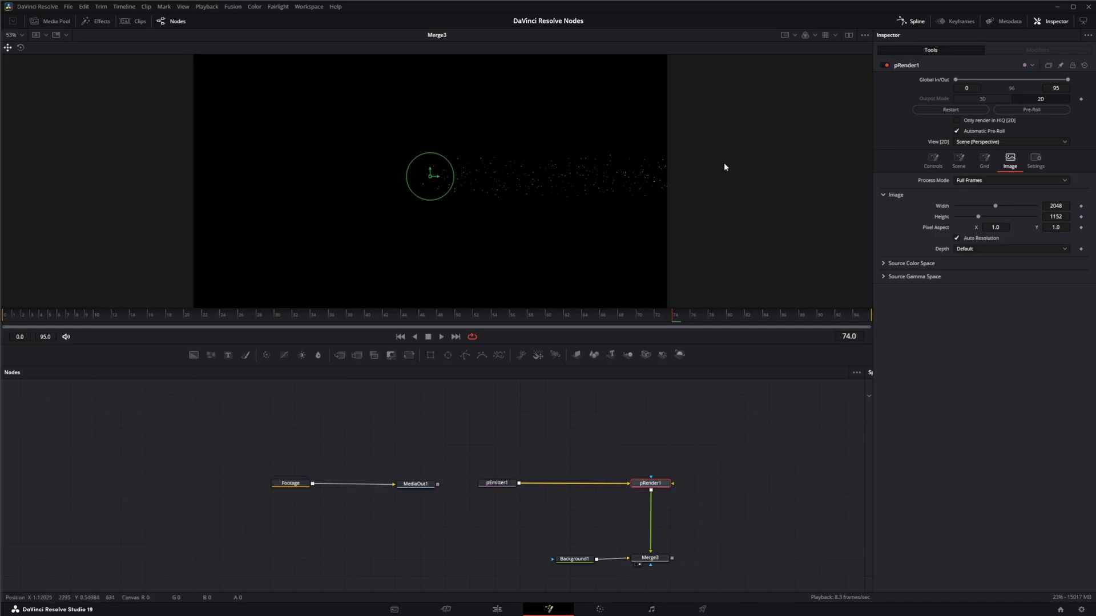
- Disable Auto Resolution on pRender1, test its Width control, and apply the 4K Digital Cinema preset
left_click(958, 237)
left_click_drag(995, 207, 998, 207)
double_click(948, 207)
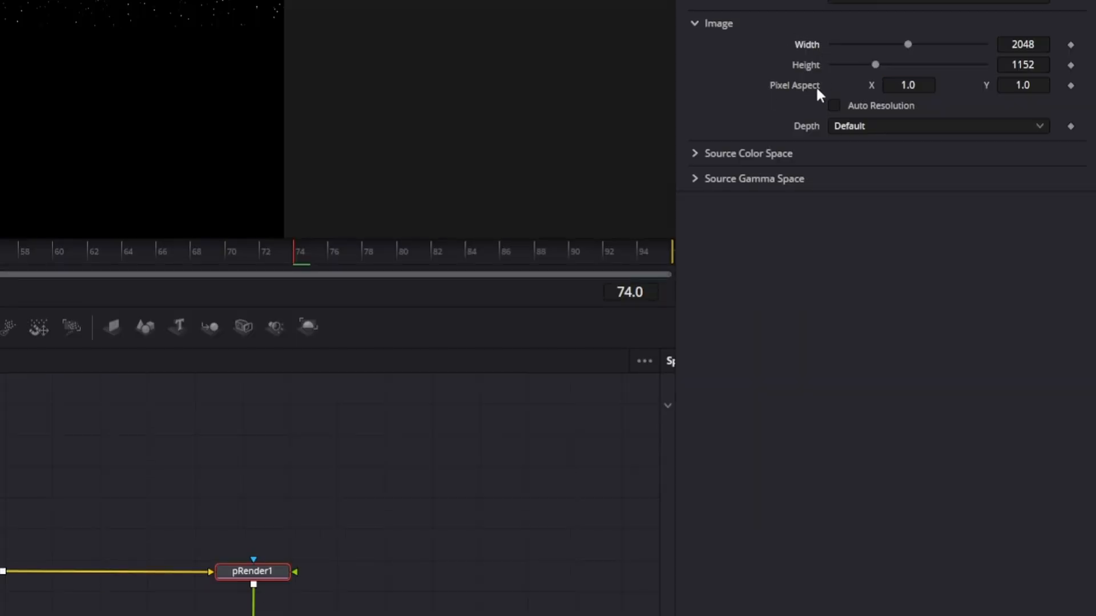
right_click(805, 50)
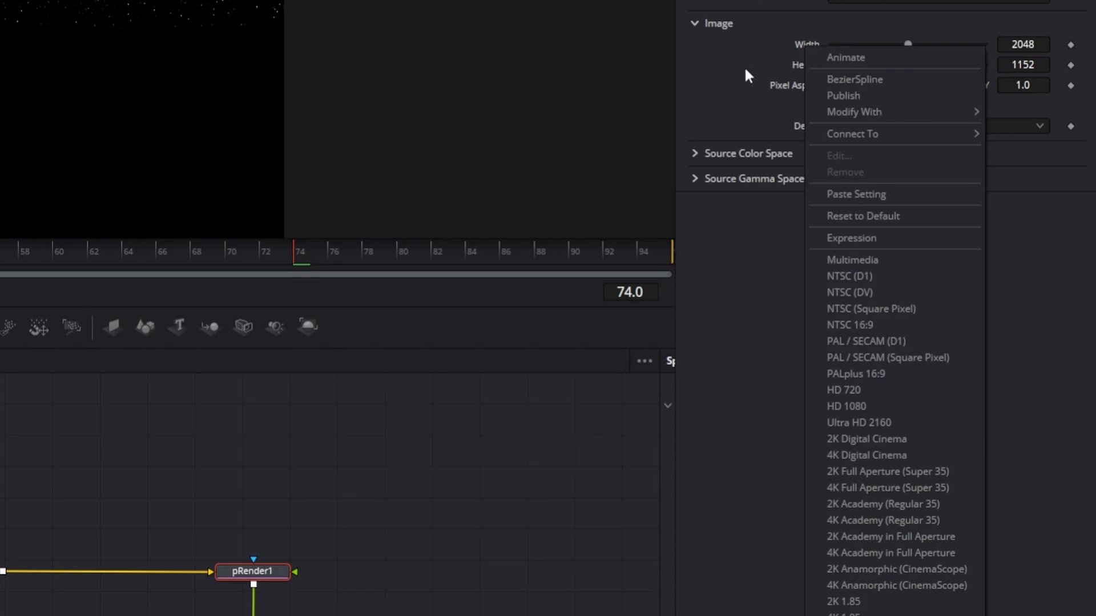
left_click(782, 81)
right_click(805, 74)
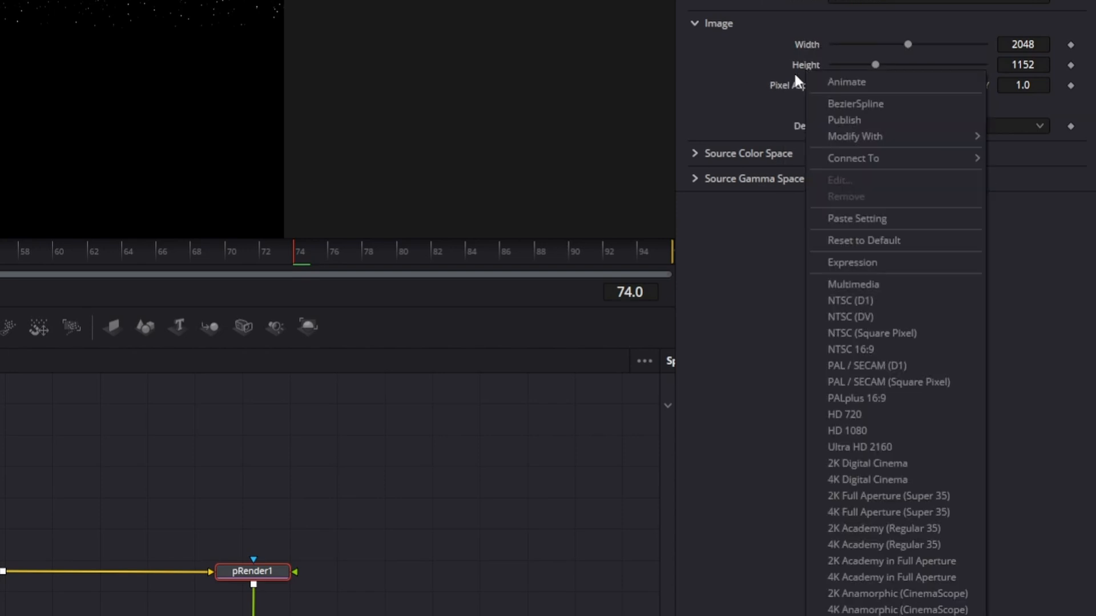
right_click(792, 86)
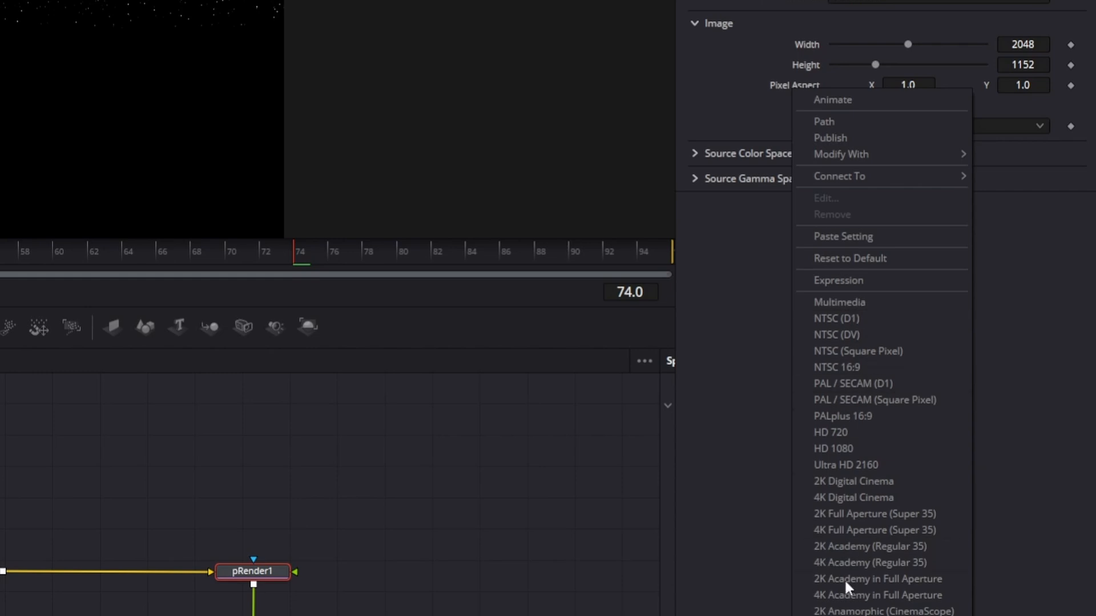
left_click(853, 497)
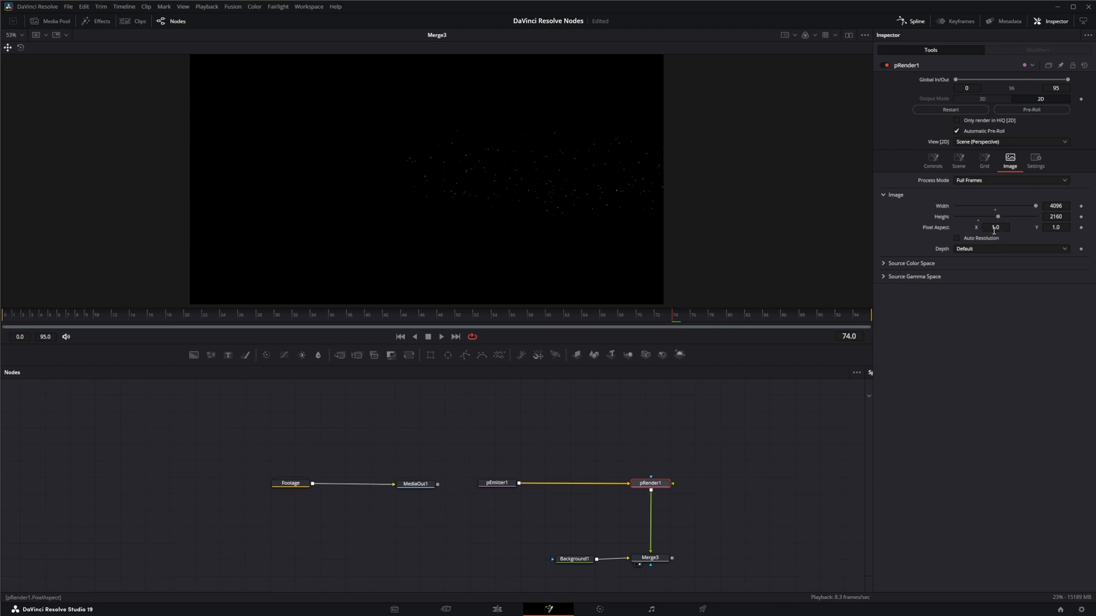
- Re-enable Auto Resolution on pRender1 and review the image Depth options, keeping Default
mouse_move(1000, 230)
left_mouse_down()
mouse_move(1009, 230)
mouse_move(985, 238)
left_mouse_up()
left_click(958, 239)
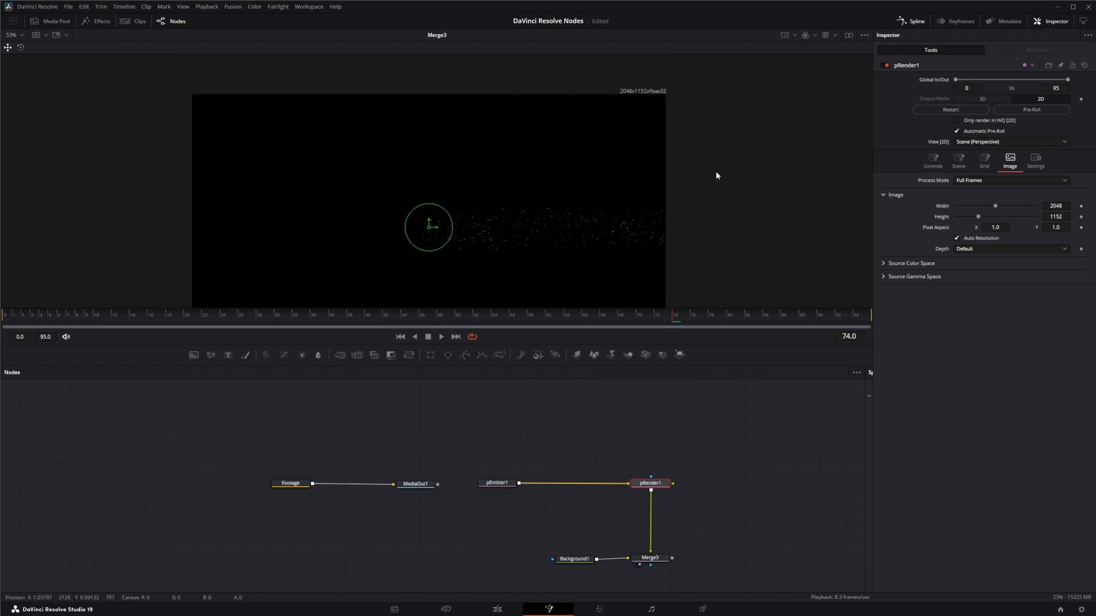
left_click_drag(750, 197, 763, 159)
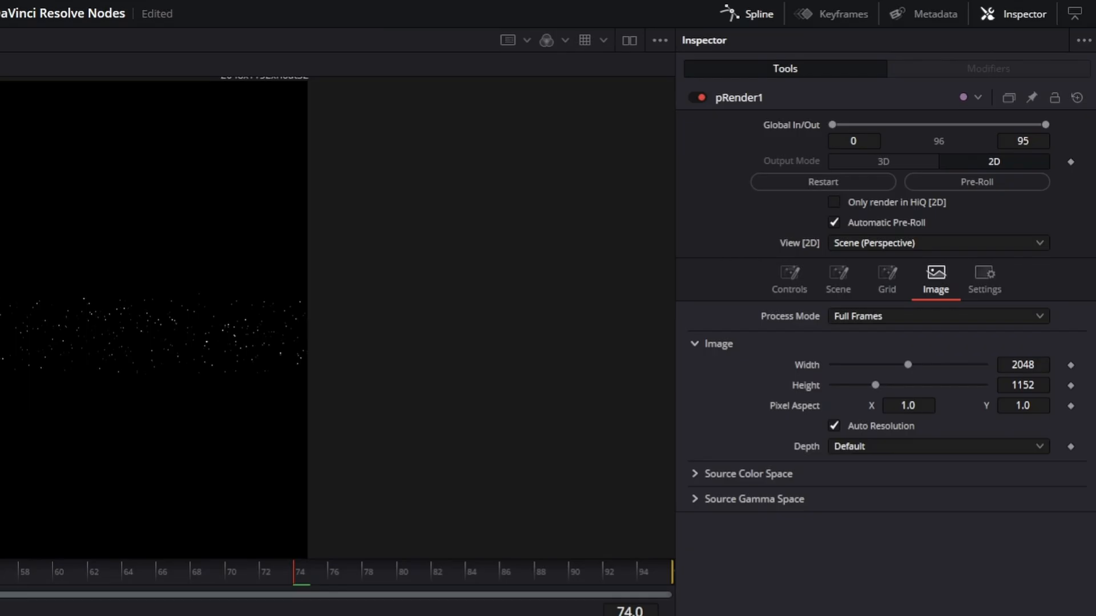
left_click(850, 449)
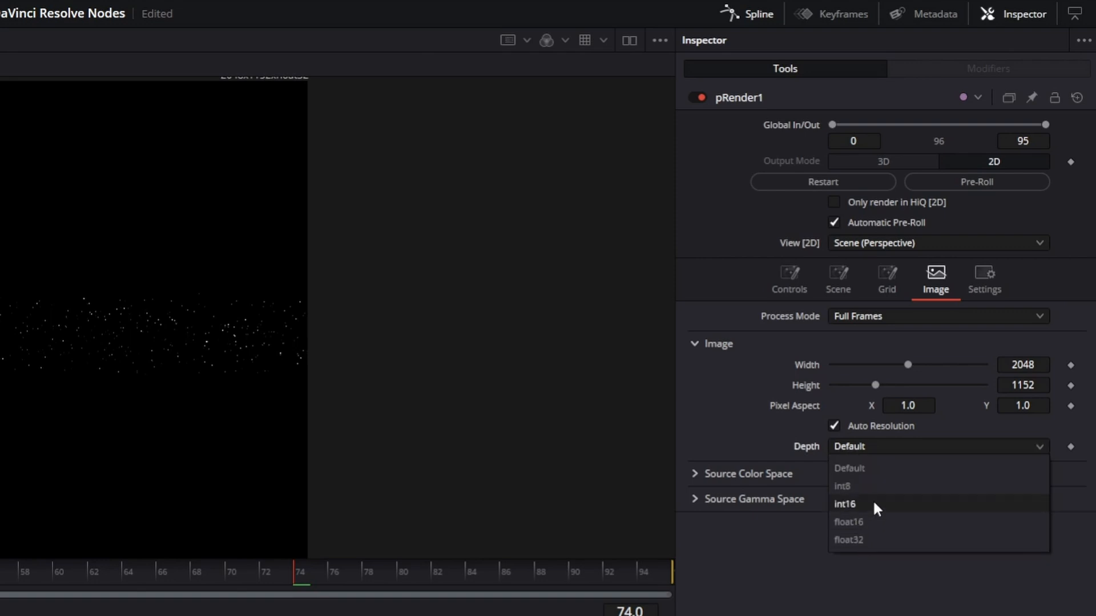
left_click(868, 466)
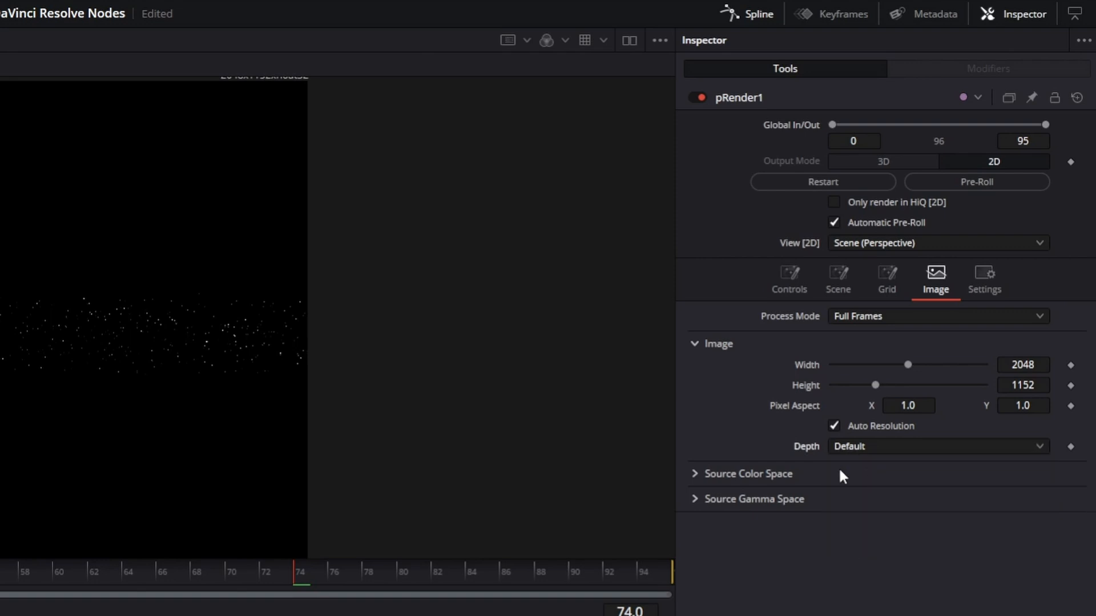
left_click(846, 447)
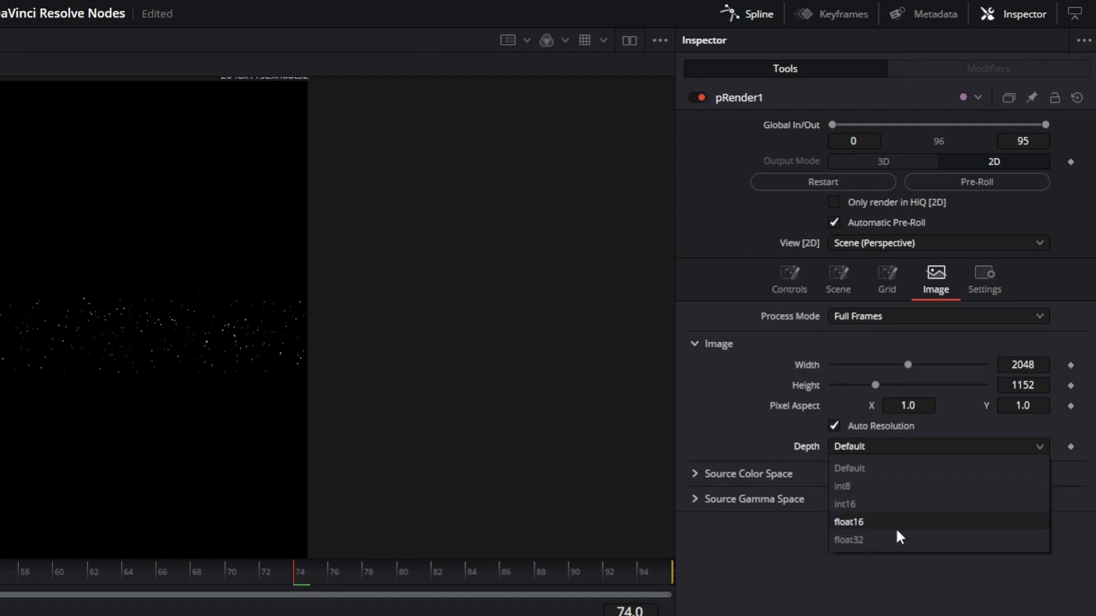
left_click(697, 474)
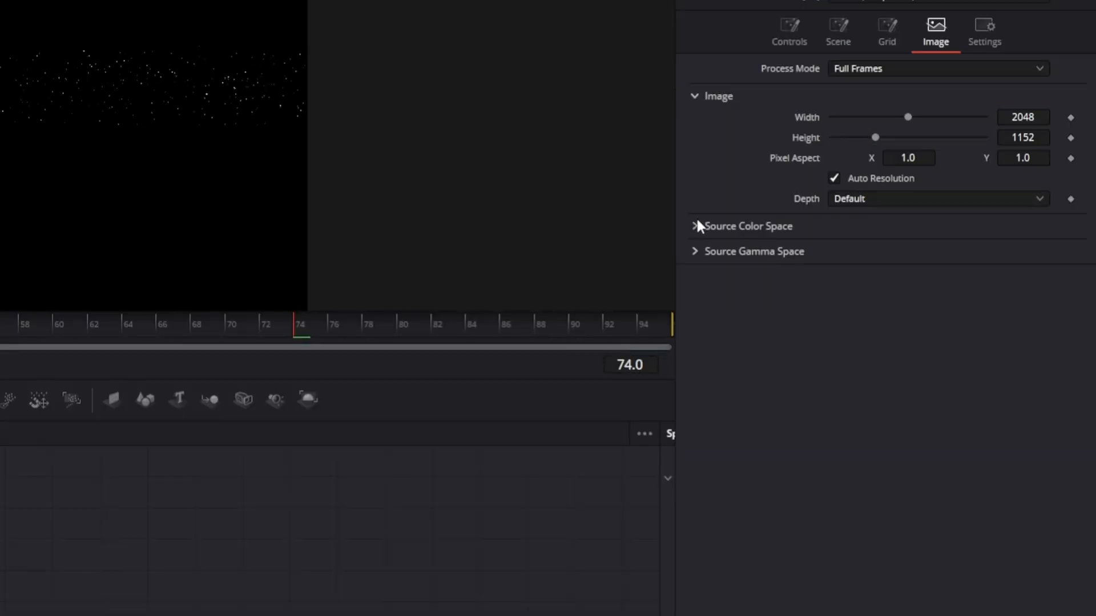
- Try pRender1's Source Color Space with the Space type and ACES, and return the Color Space Type to Auto
left_click(698, 226)
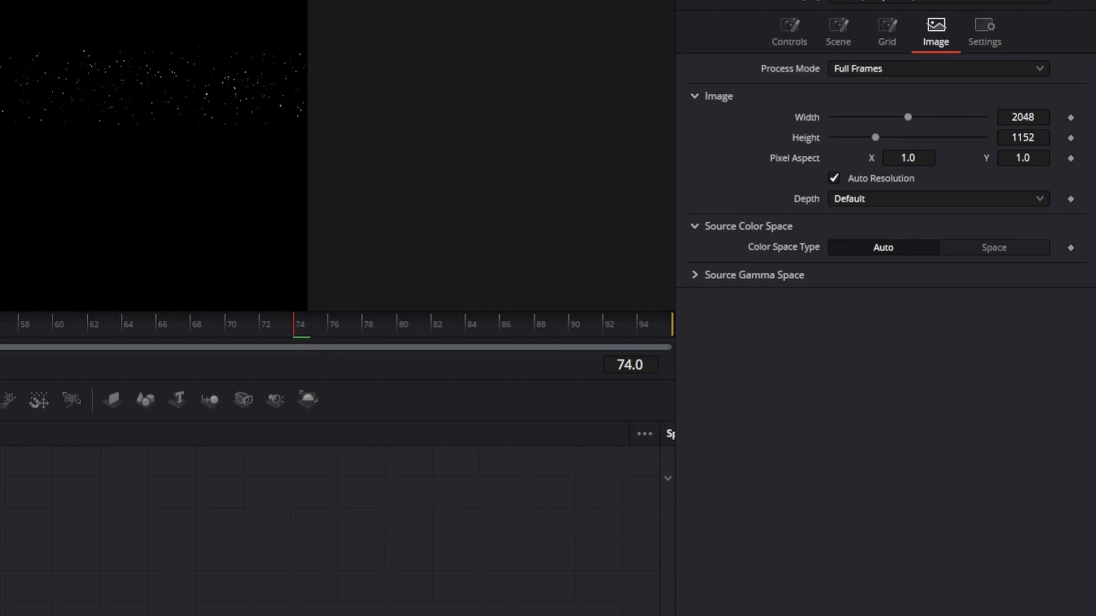
left_click_drag(1, 541, 233, 615)
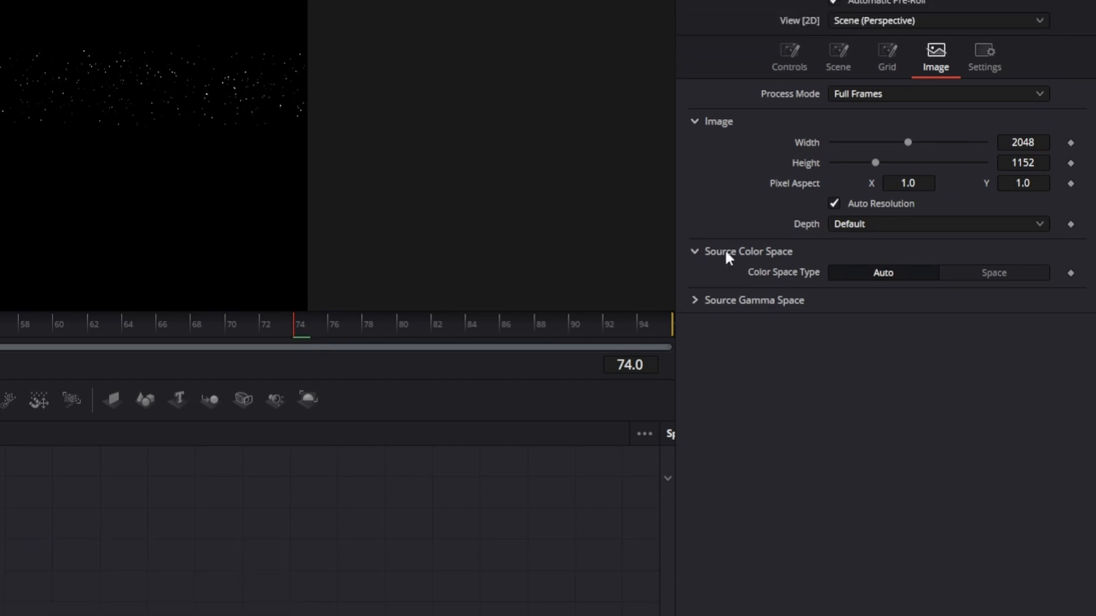
left_click(992, 277)
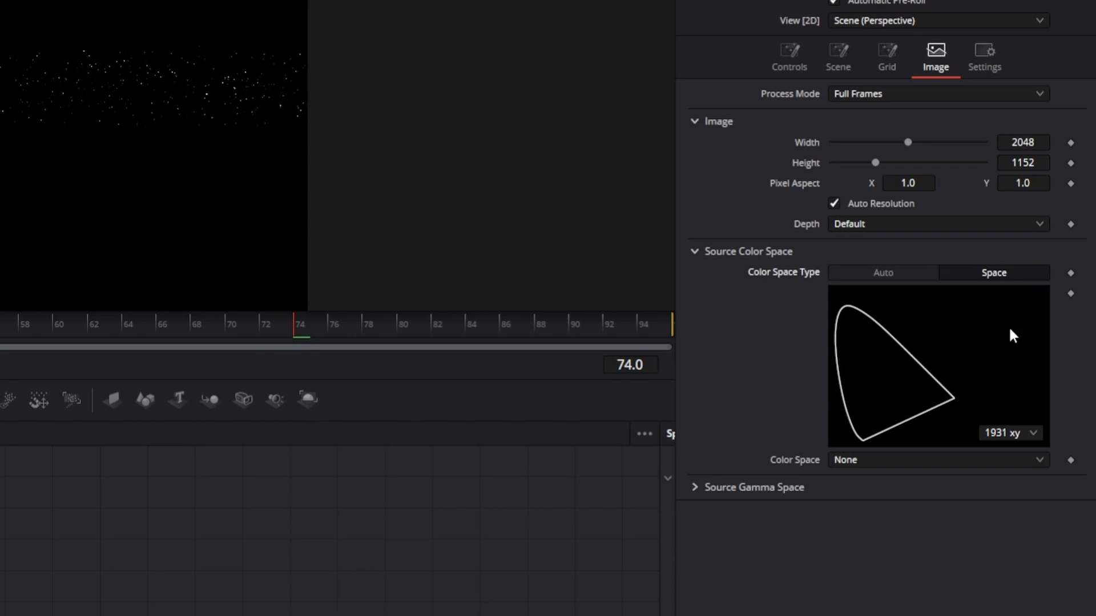
left_click(878, 462)
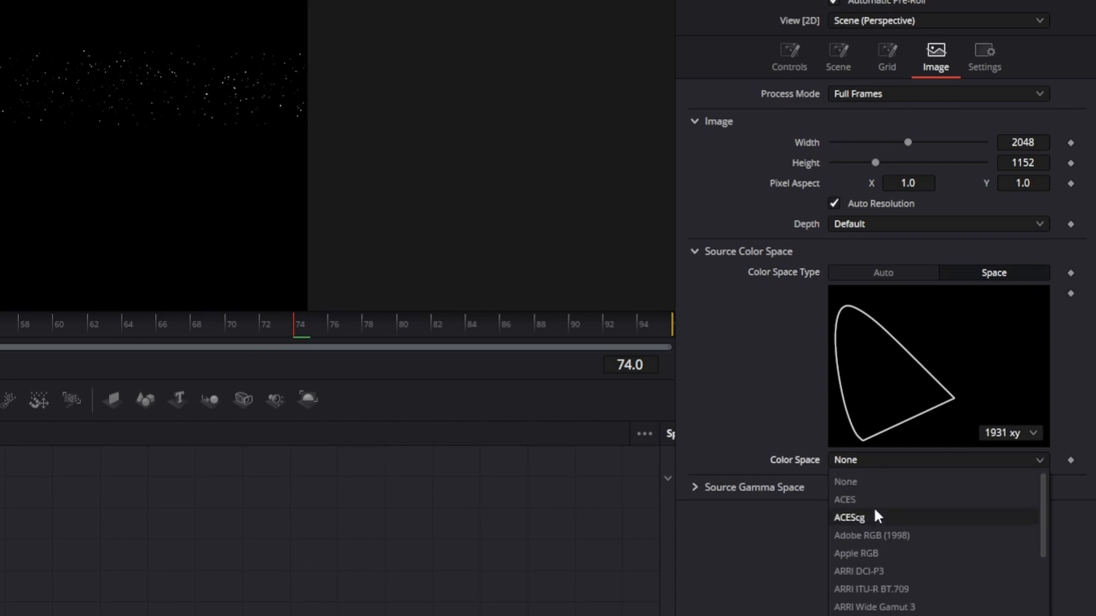
left_click(853, 500)
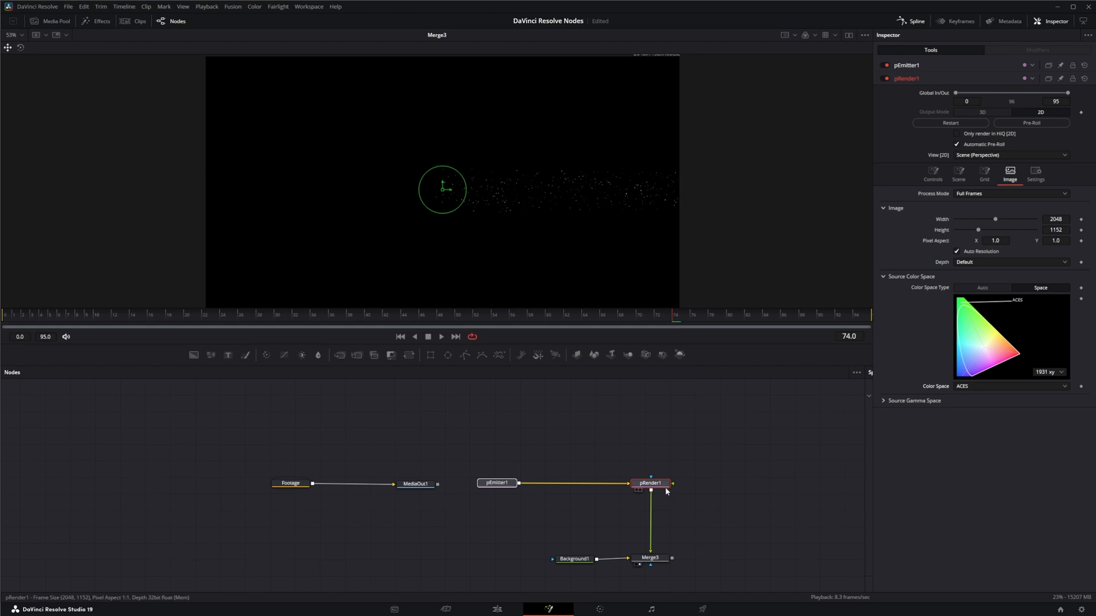
left_click_drag(713, 573, 529, 543)
left_click(642, 484)
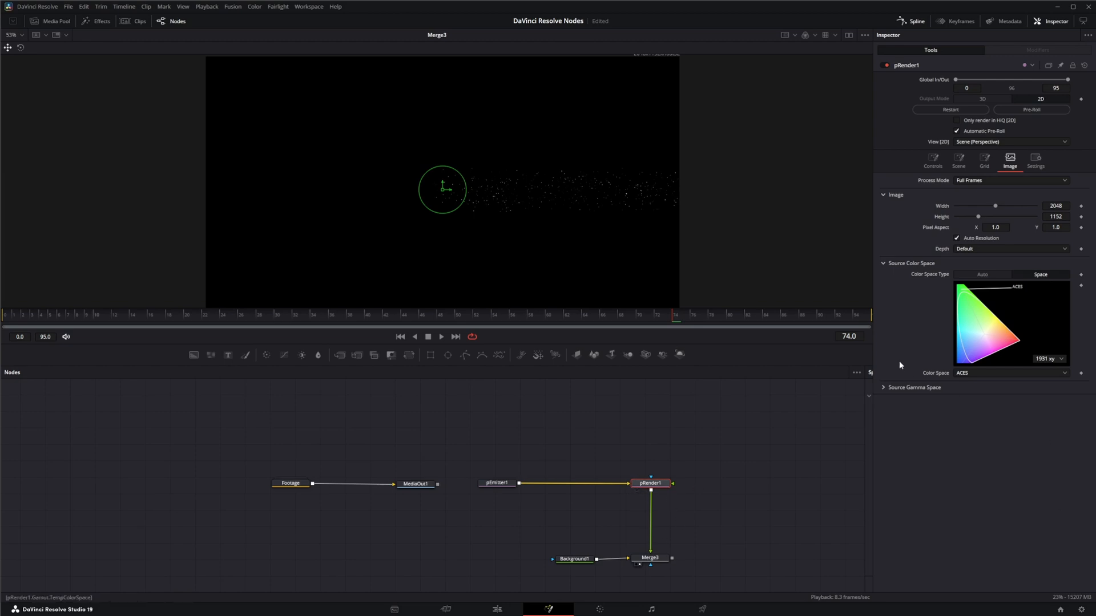
left_click(970, 374)
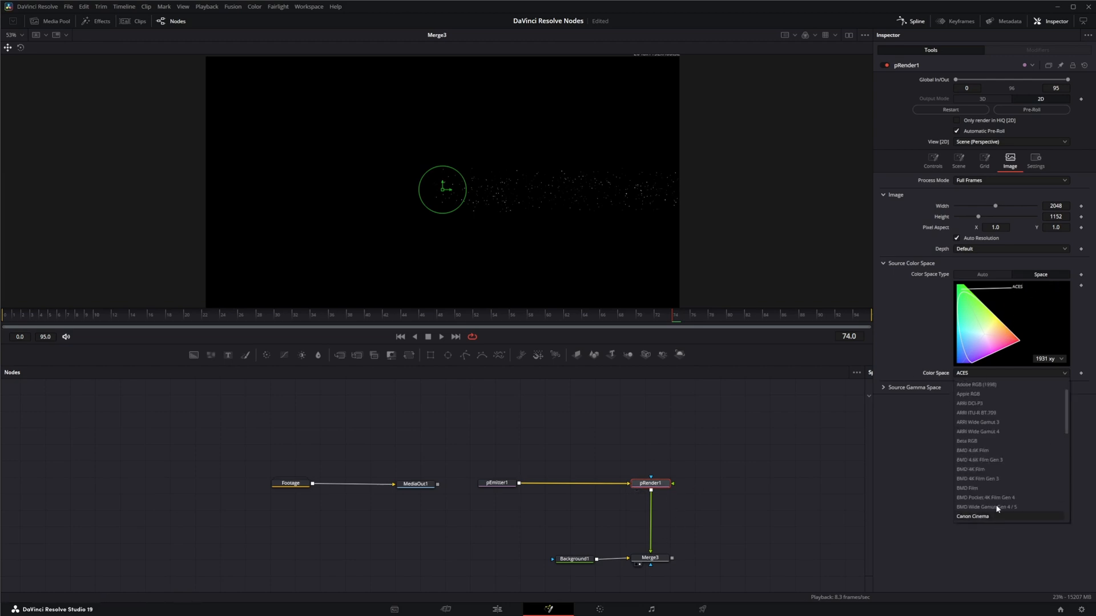
left_click(980, 279)
left_click(982, 275)
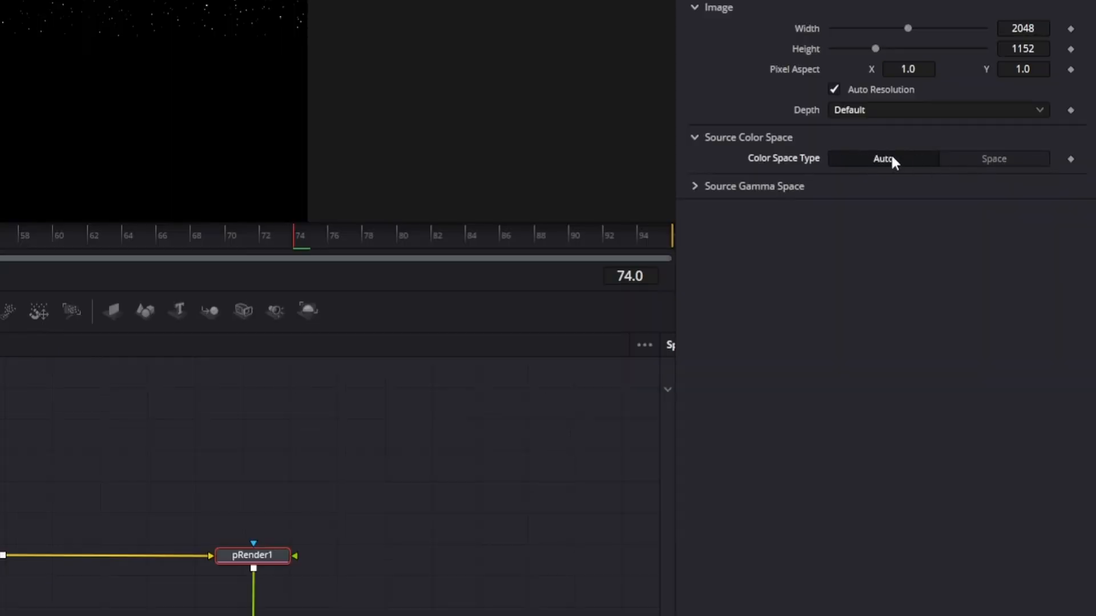
- Examine the Space and Log curve types in pRender1's Source Gamma Space, and return the Curve Type to Auto
left_click(697, 186)
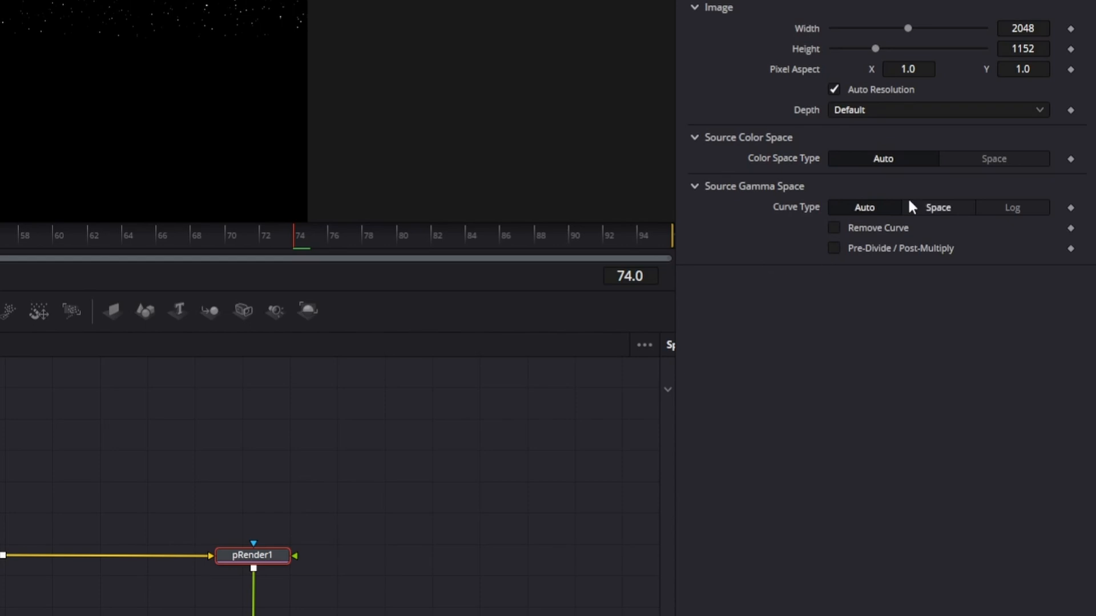
left_click(938, 208)
left_click(883, 361)
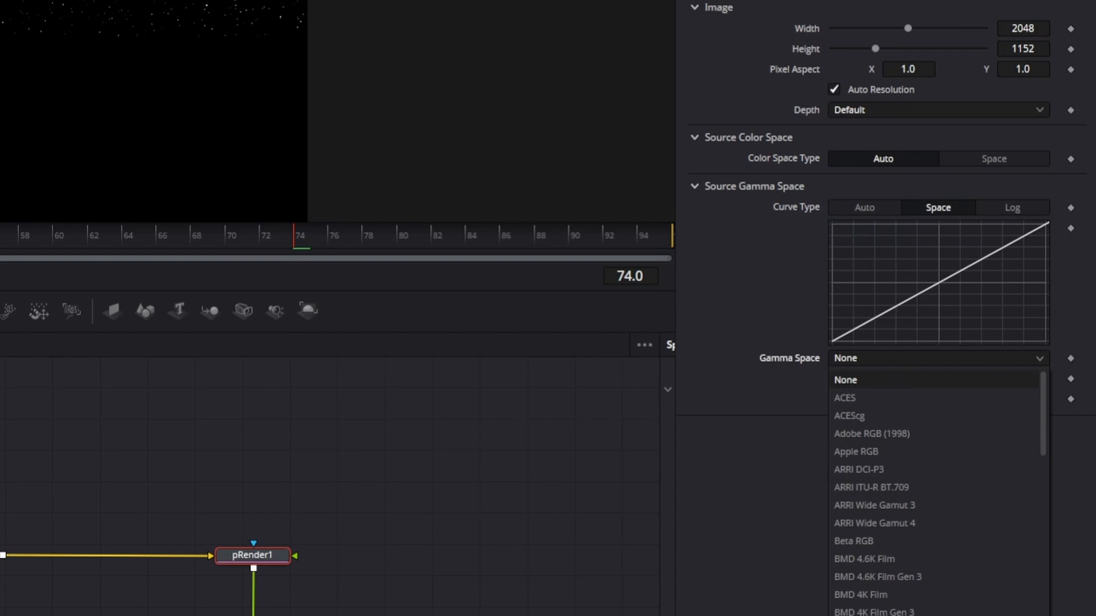
left_click(1083, 189)
left_click(1014, 208)
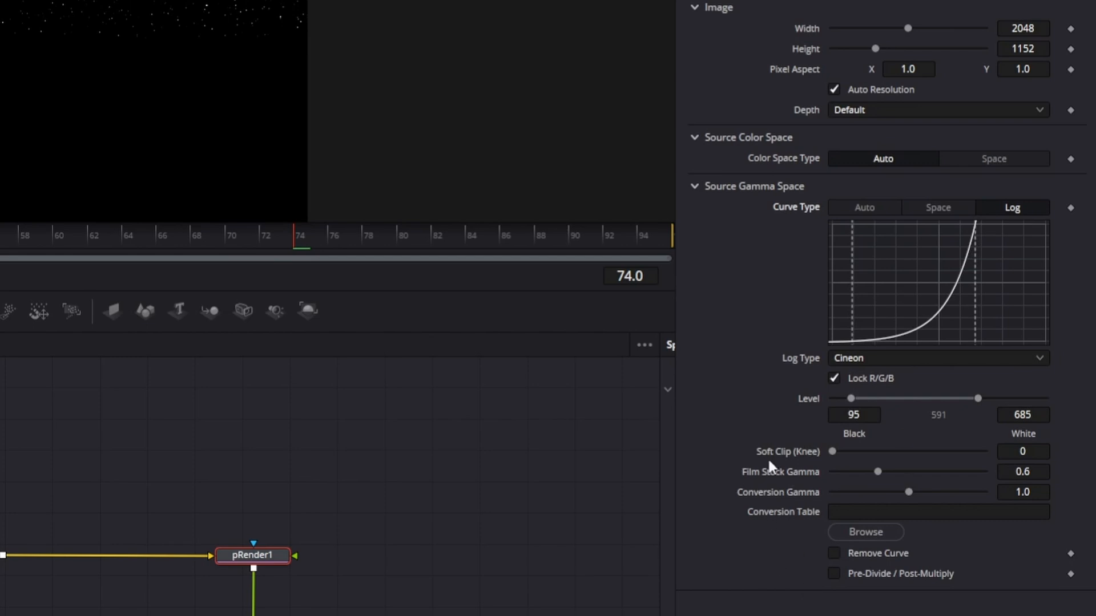
left_click(873, 206)
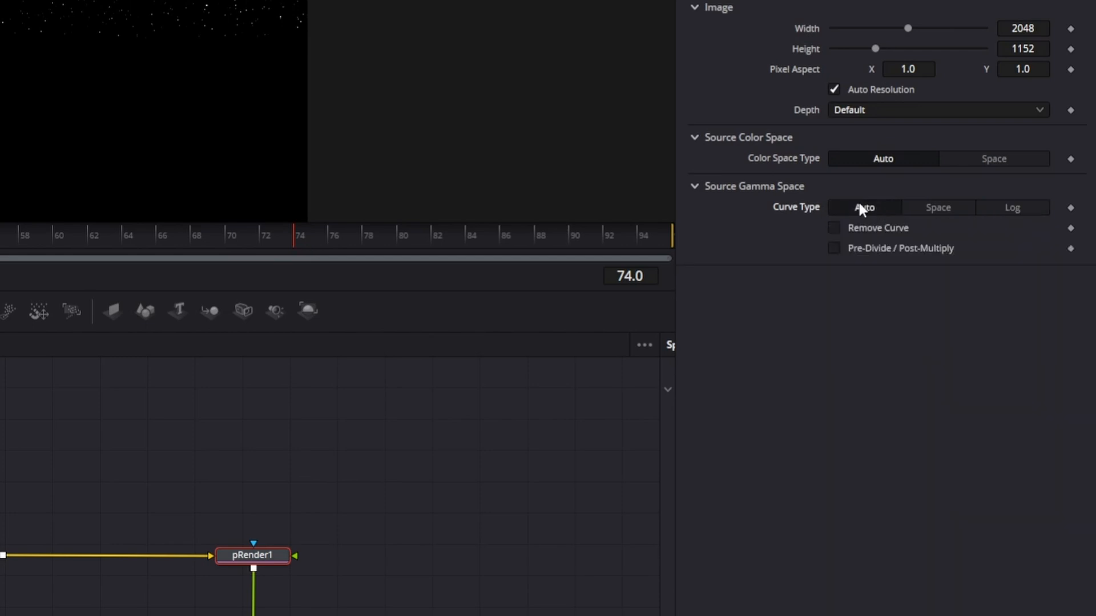
- Test Remove Curve and leave only Pre-Divide / Post-Multiply enabled in pRender1's Source Gamma Space
left_click(834, 230)
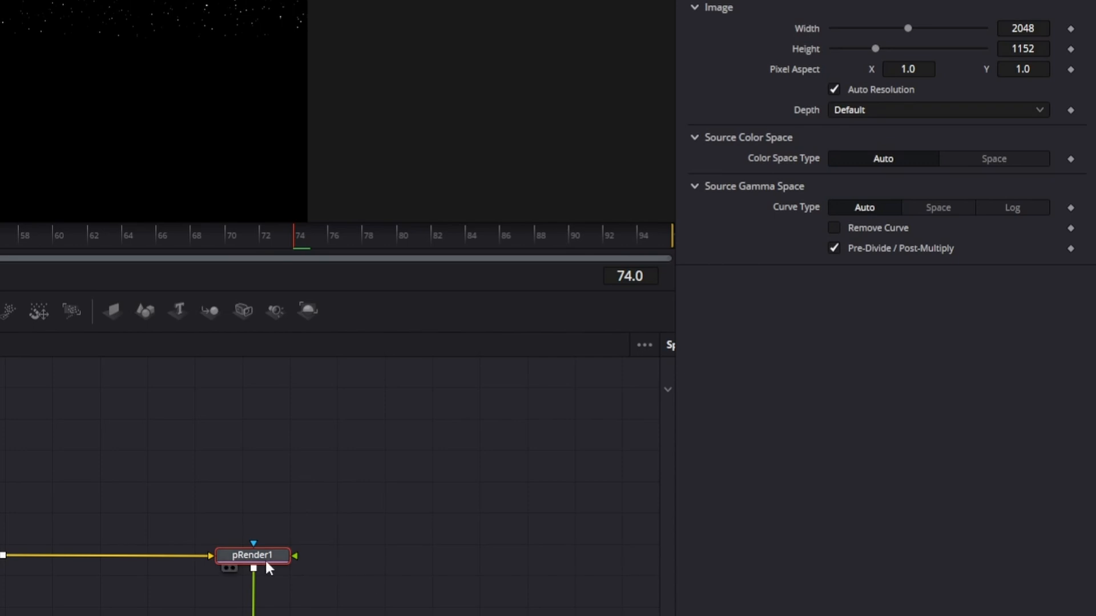
left_click_drag(254, 556, 263, 557)
left_click_drag(263, 558, 254, 557)
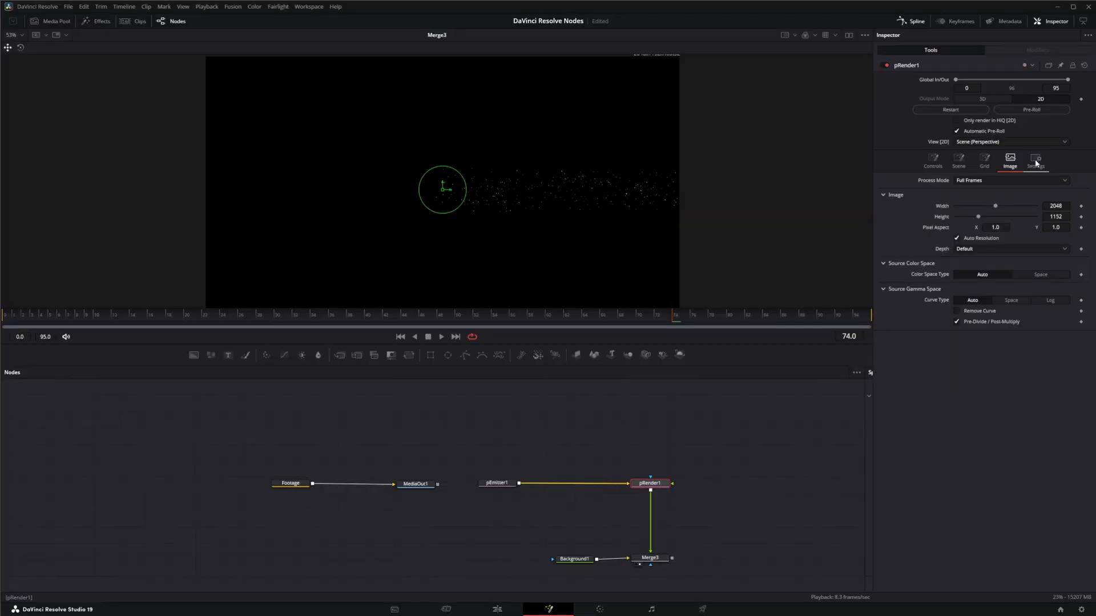
- Try Motion Blur in pRender1's settings, compare it with Merge3's settings, and turn it off again on pRender1
left_click(1036, 162)
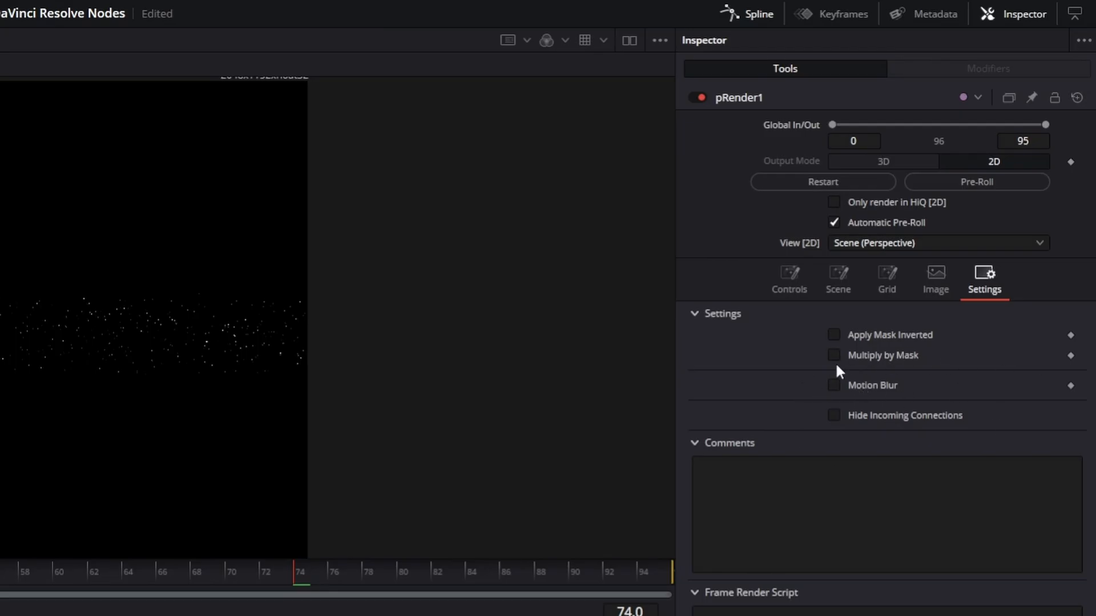
left_click(835, 383)
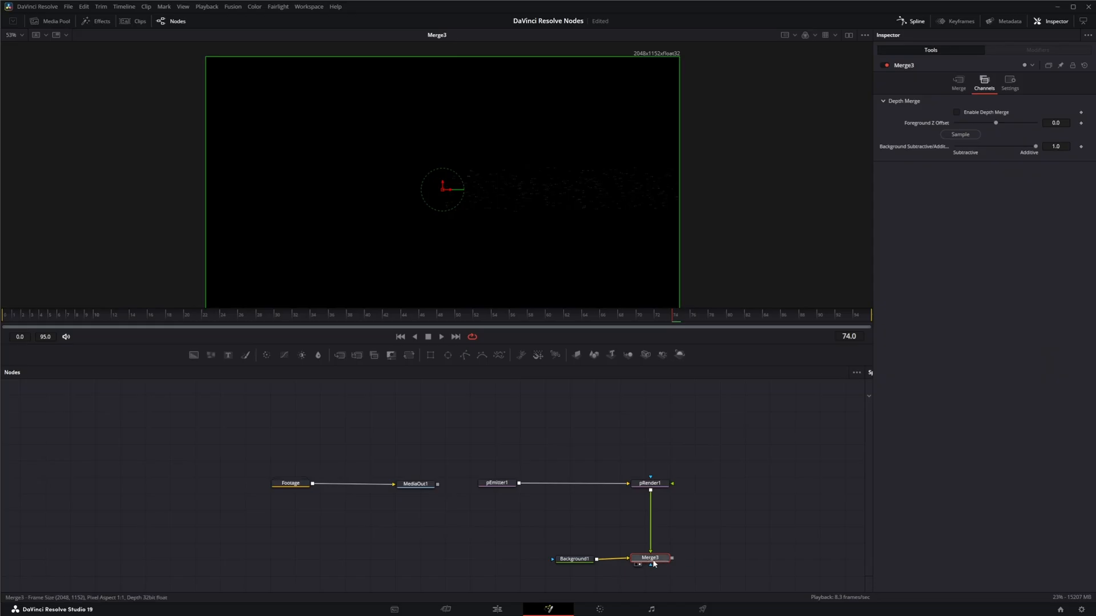
left_click(1009, 83)
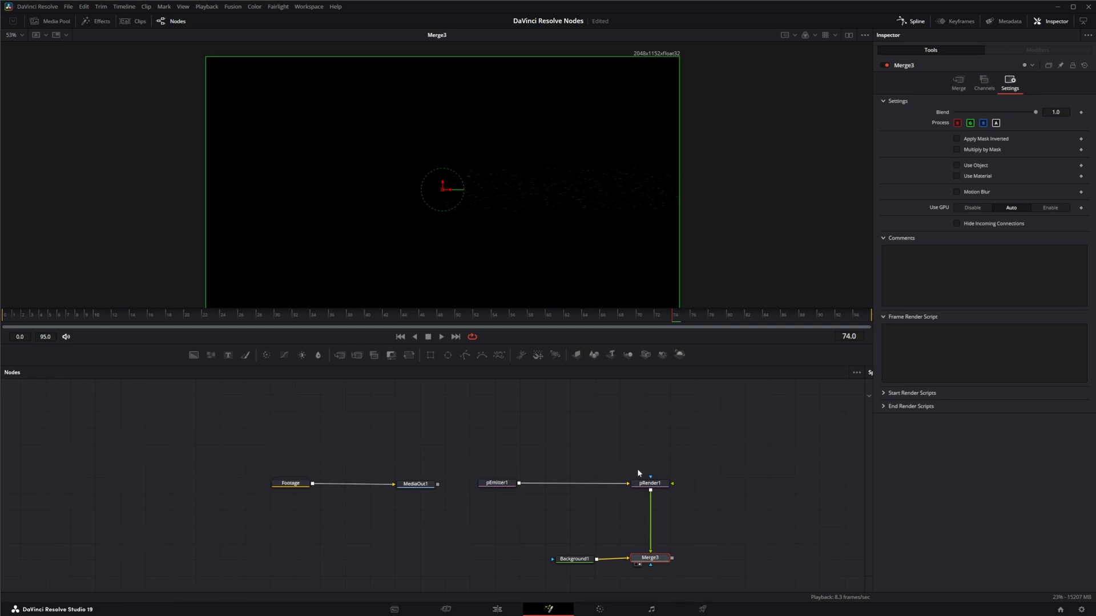
left_click(649, 483)
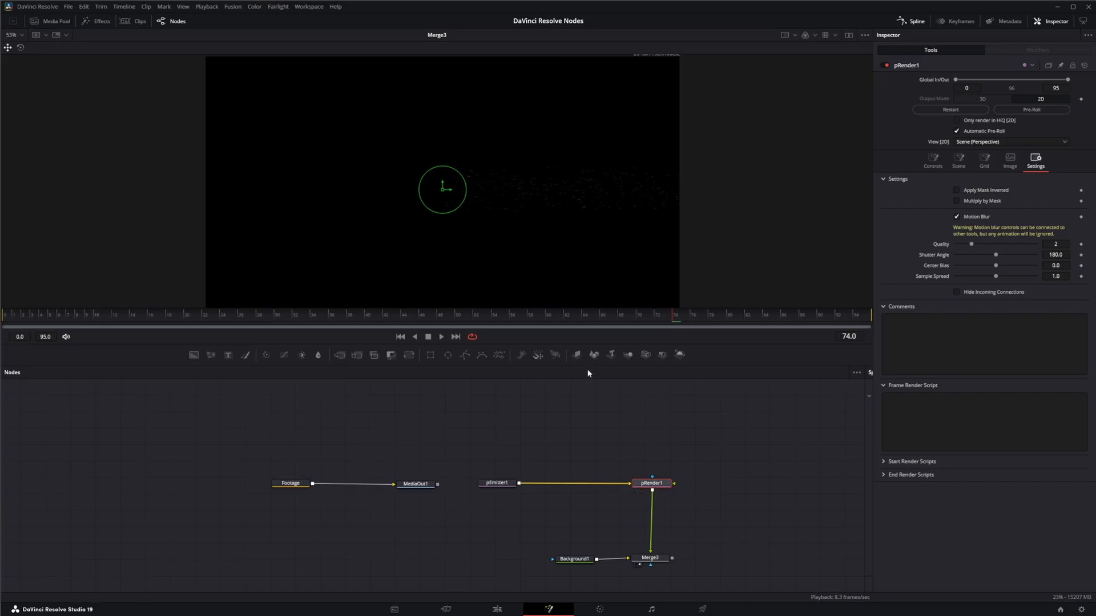
left_click(957, 217)
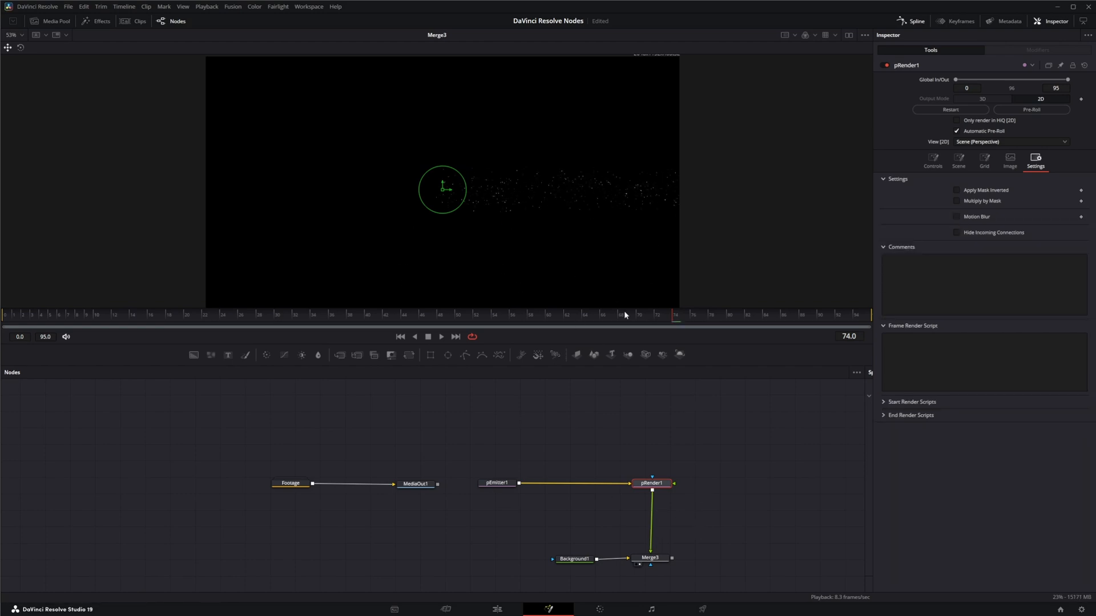
- Try Motion Blur on Merge3 while scrubbing and shifting the foreground, undo the shift, and turn the blur off
left_click(656, 562)
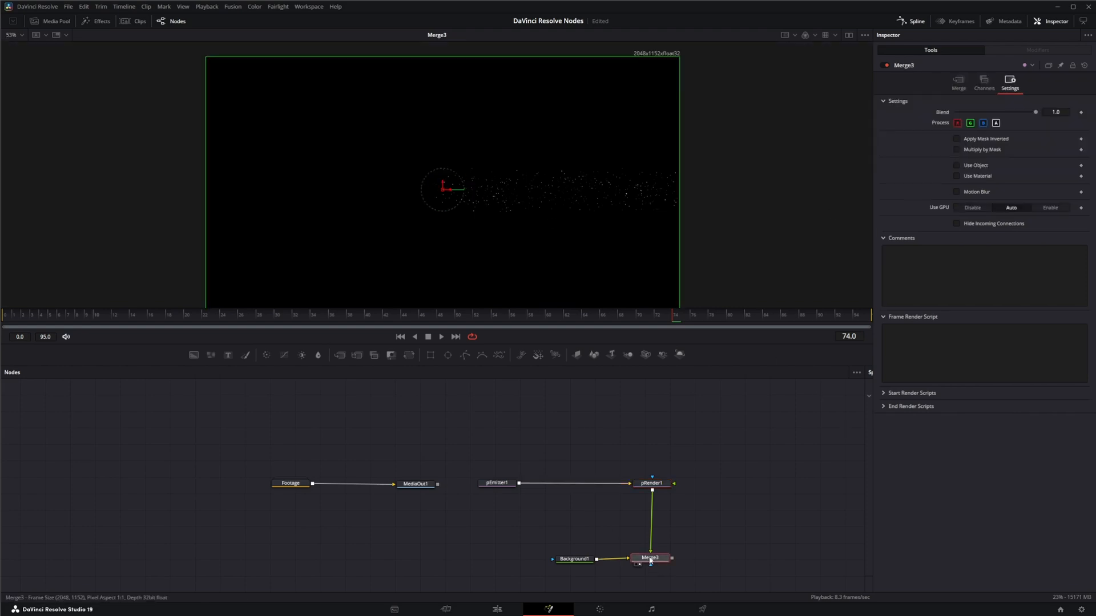
left_click(957, 192)
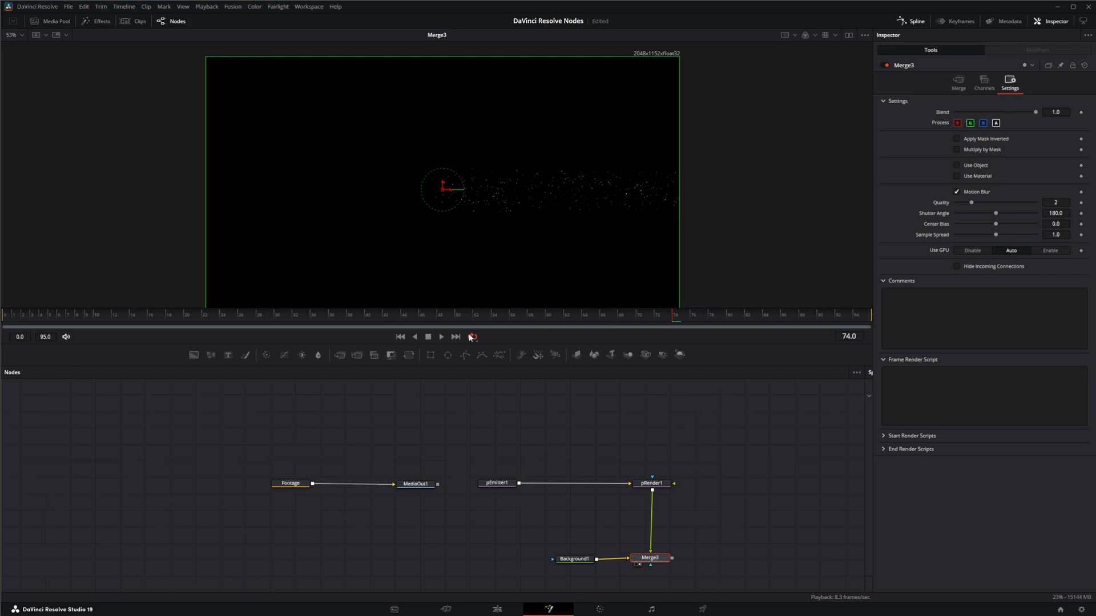
mouse_move(652, 316)
left_mouse_down()
mouse_move(396, 313)
mouse_move(703, 323)
mouse_move(640, 326)
left_mouse_up()
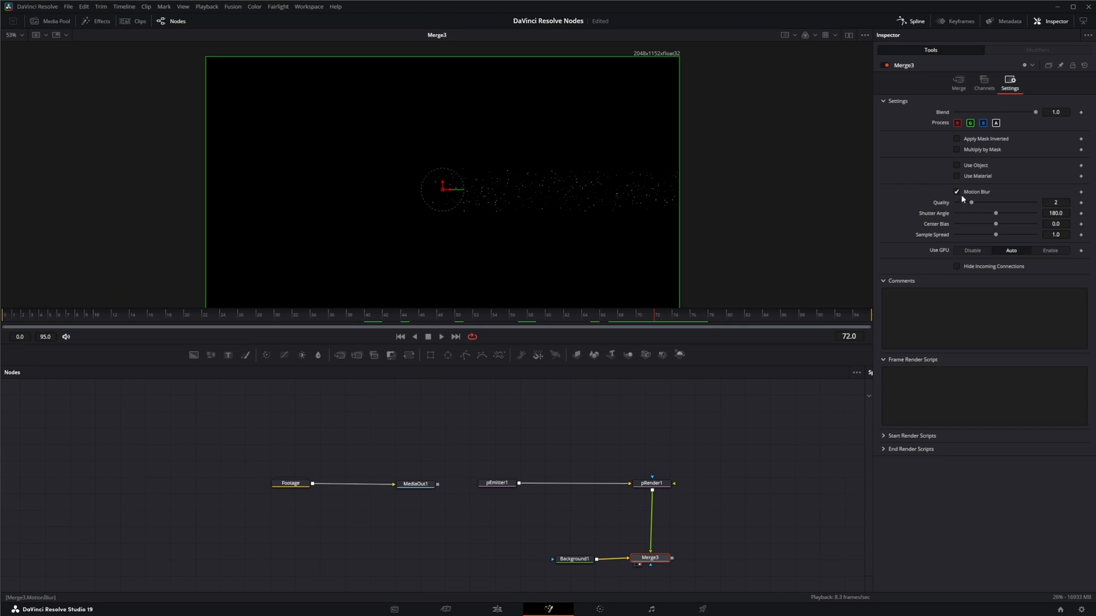
left_click_drag(650, 559, 653, 559)
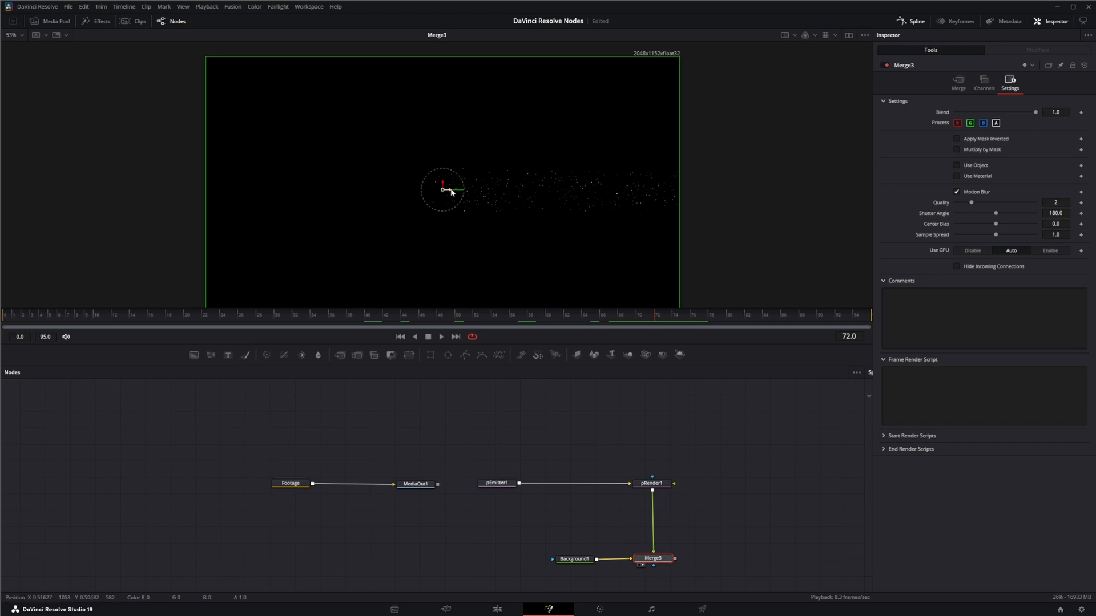
left_click_drag(451, 191, 328, 287)
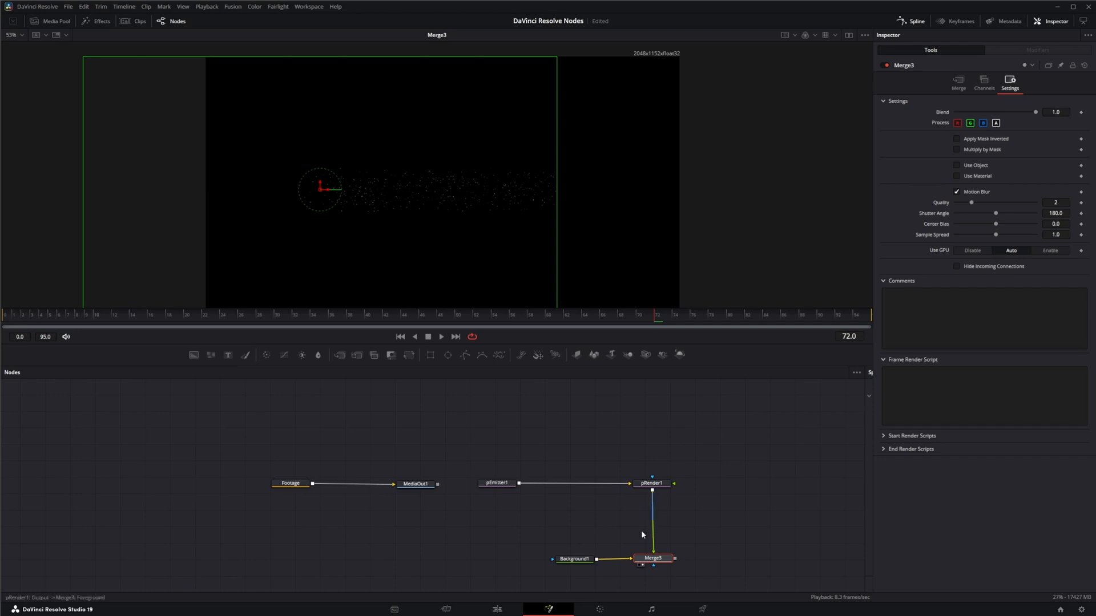
key("ctrl+z")
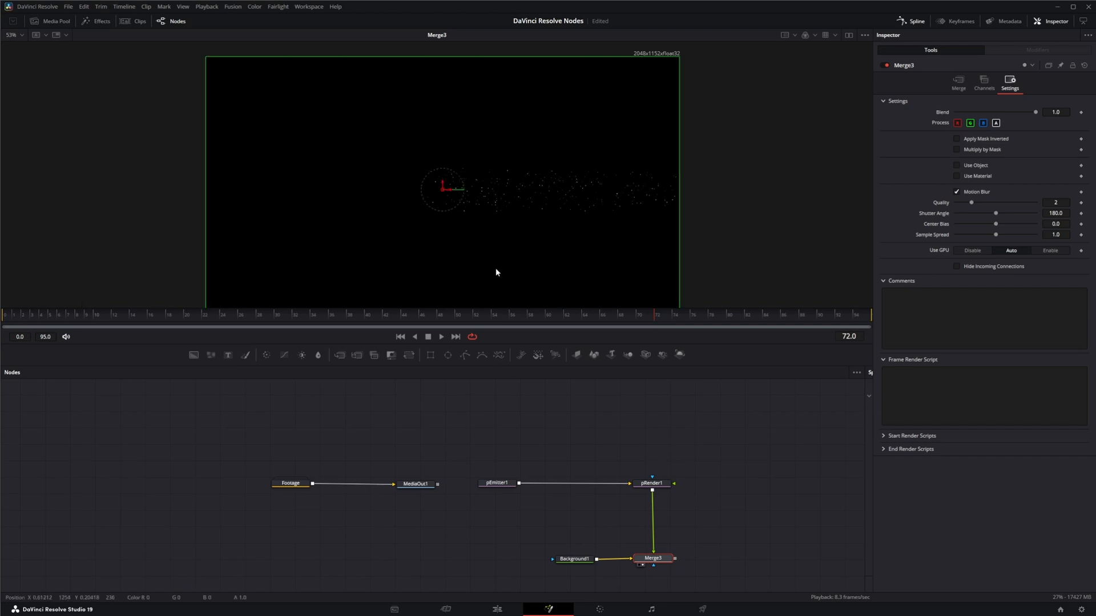
left_click(957, 193)
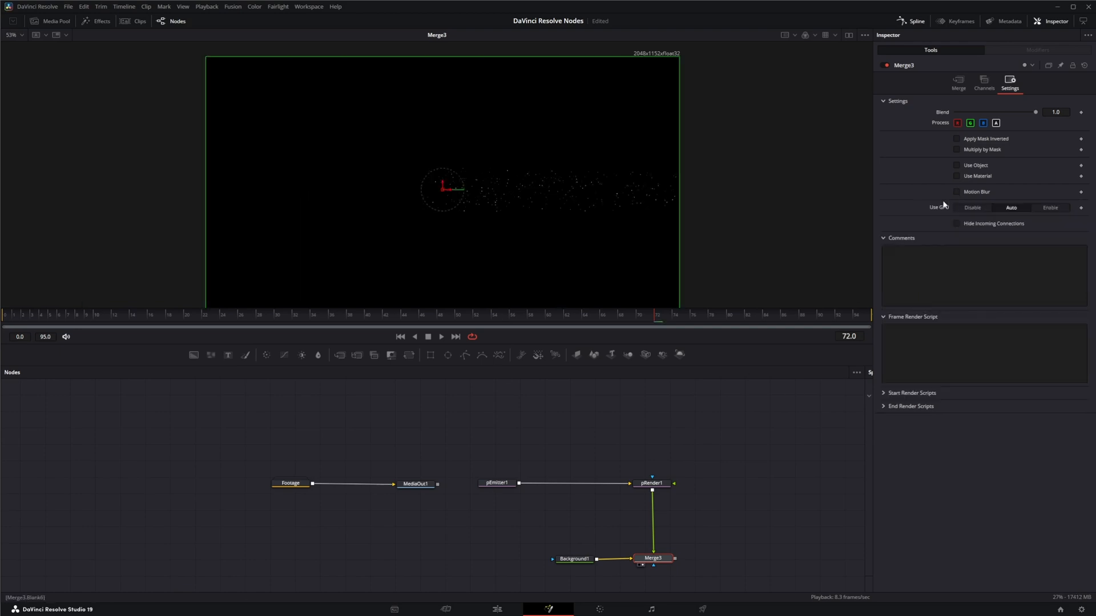
- Try masking the particles with an Ellipse connected to pRender1's effect mask input, and delete the mask
left_click(667, 484)
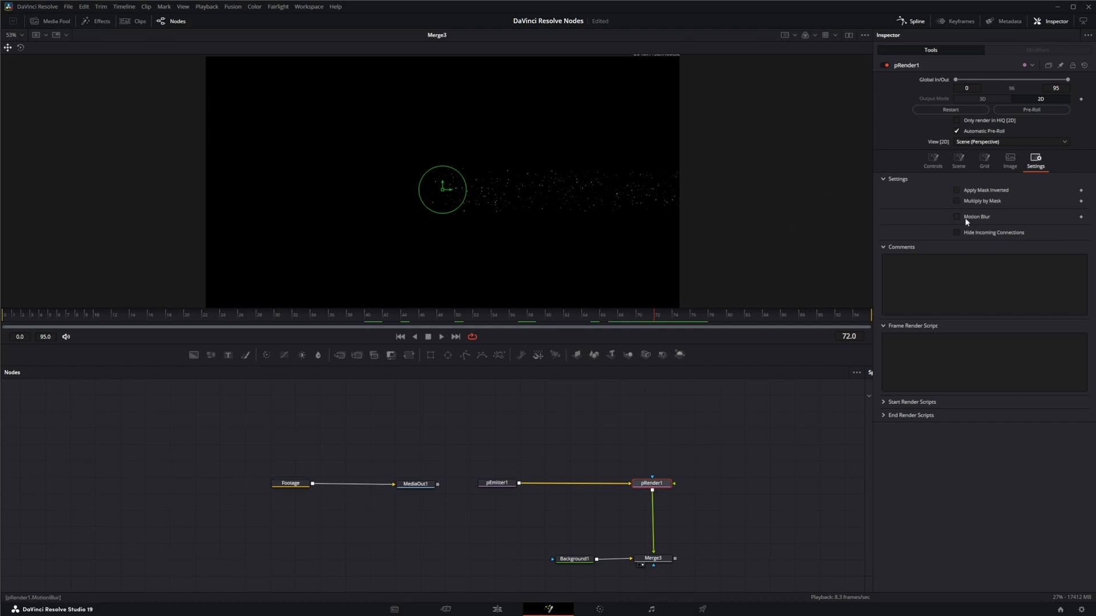
left_click(934, 160)
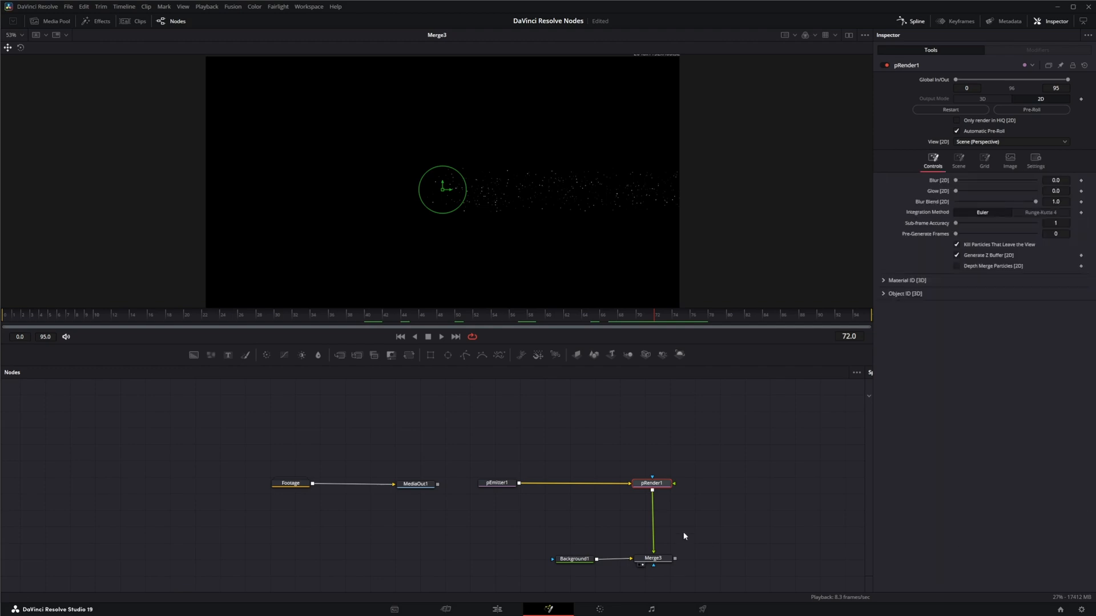
left_click_drag(653, 485, 785, 492)
left_click_drag(655, 480, 668, 413)
left_click_drag(654, 478, 641, 412)
left_click_drag(450, 356, 656, 479)
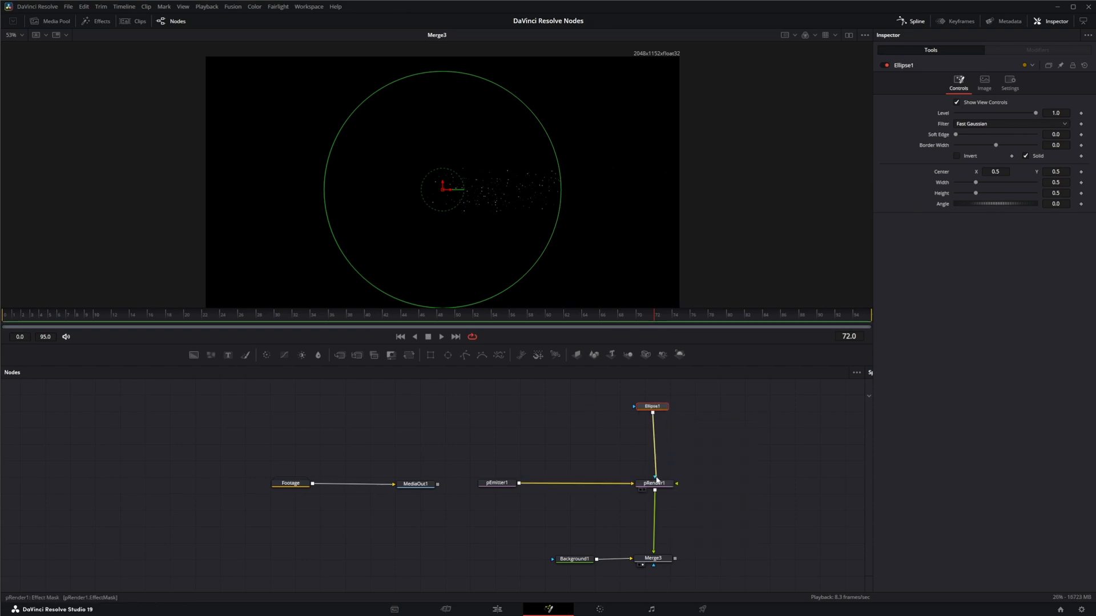
left_click_drag(656, 475, 697, 507)
key("Delete")
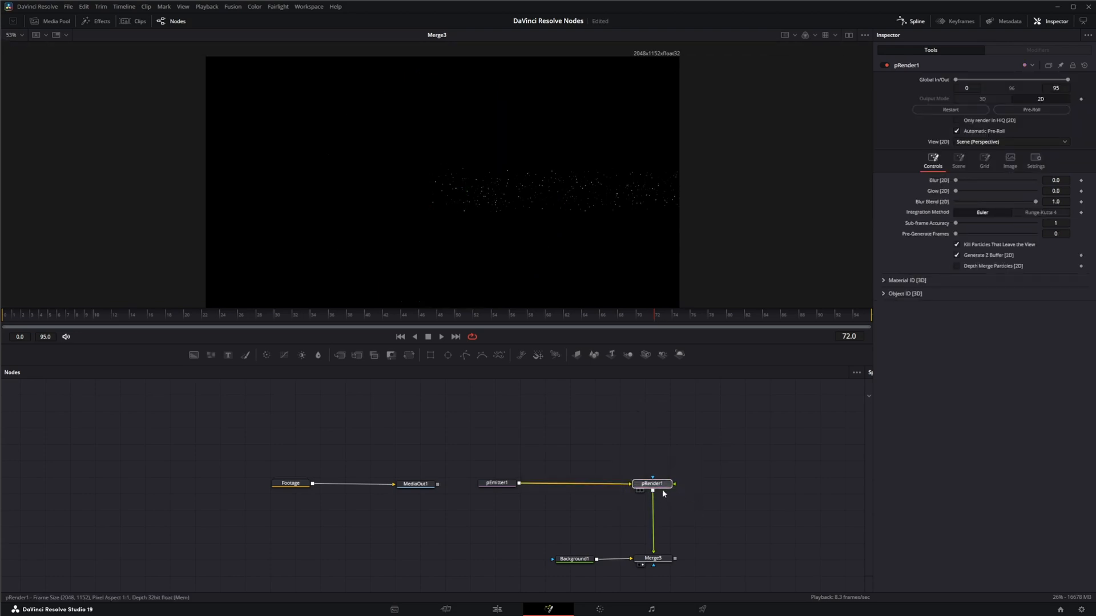
- Open pEmitter1's controls, disconnect Background1 from Merge3, and connect MediaOut1's output to Merge3's background input
left_click(652, 485)
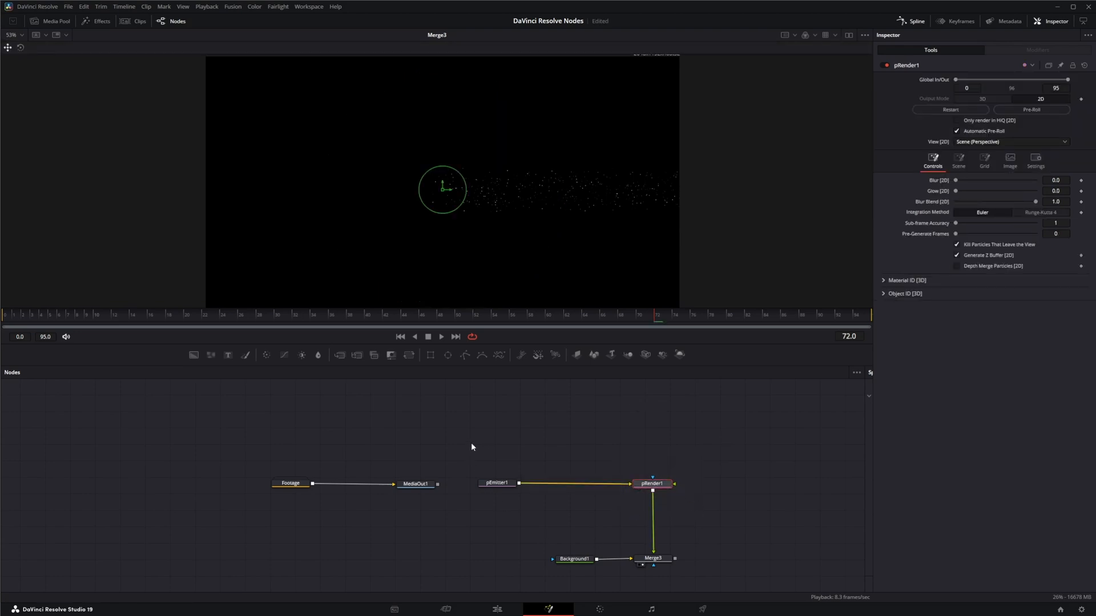
left_click_drag(471, 447, 533, 508)
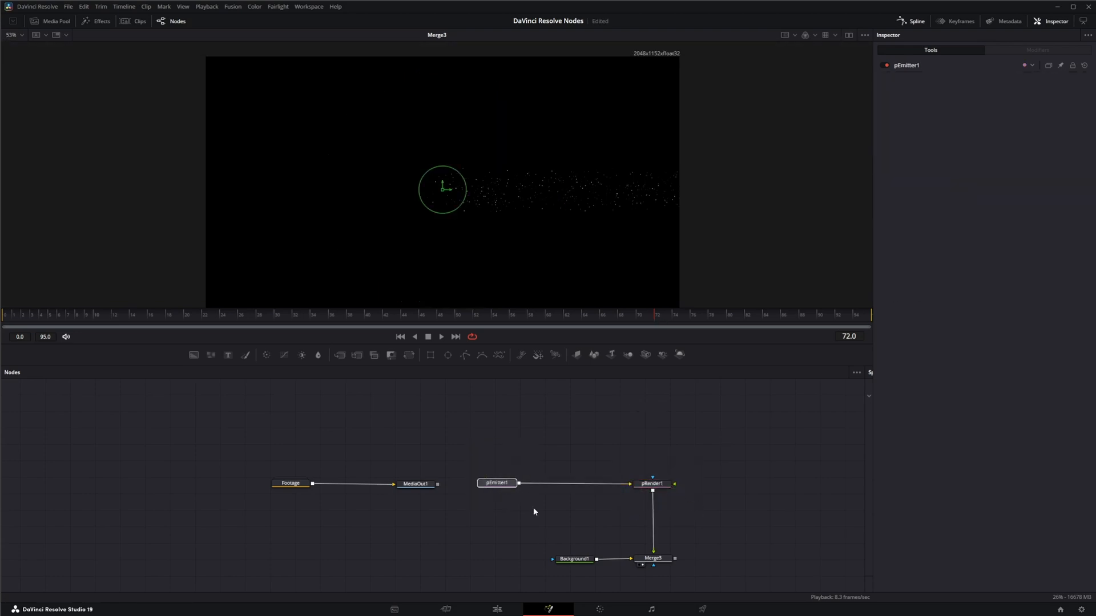
left_click(503, 485)
left_click_drag(633, 560, 608, 561)
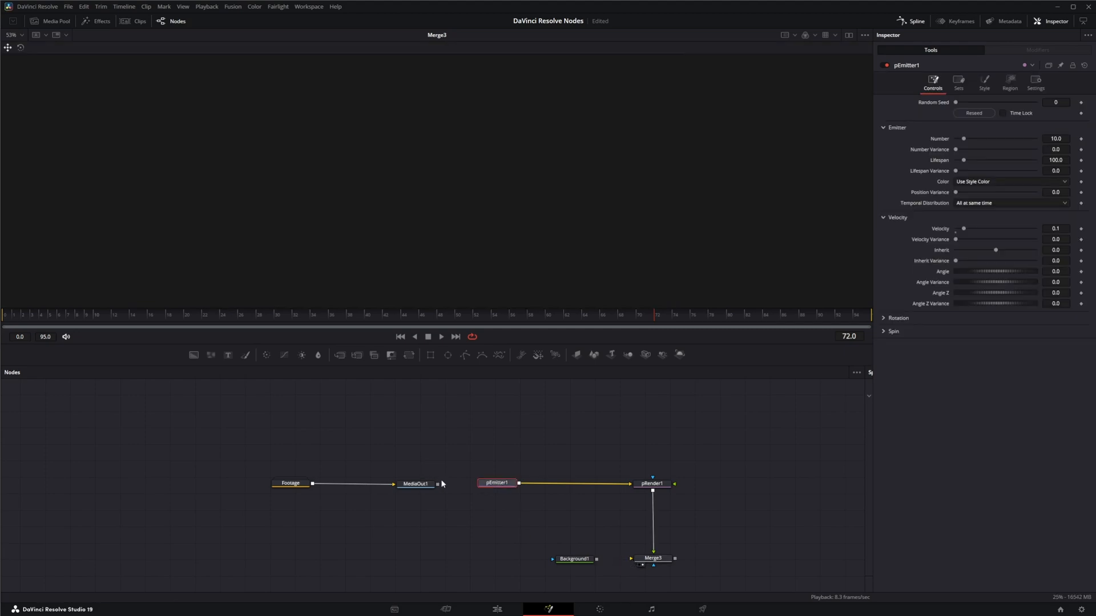
left_click_drag(438, 484, 632, 561)
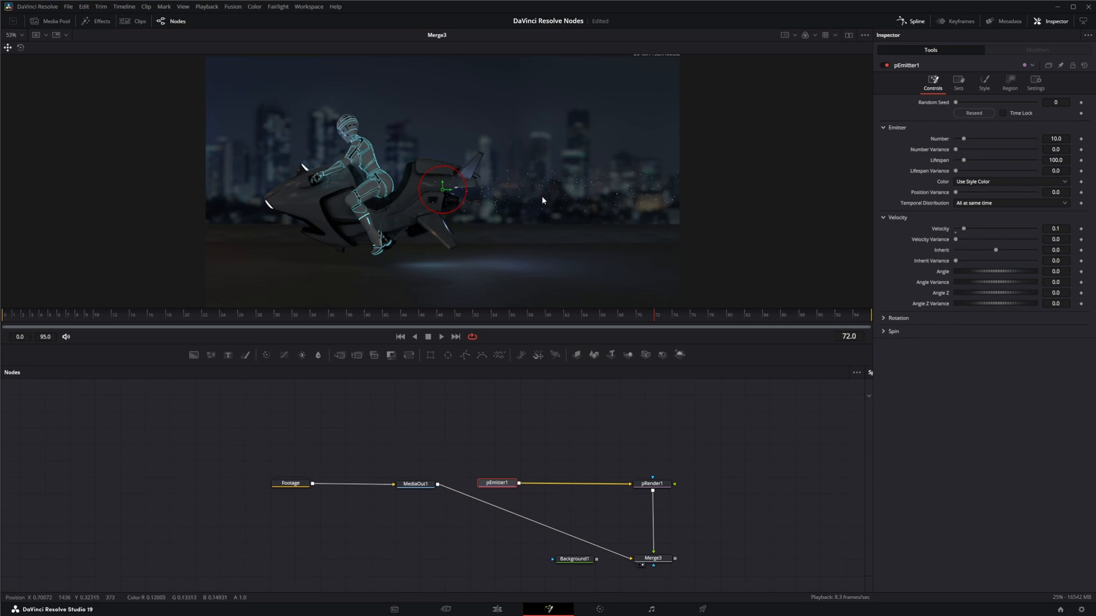